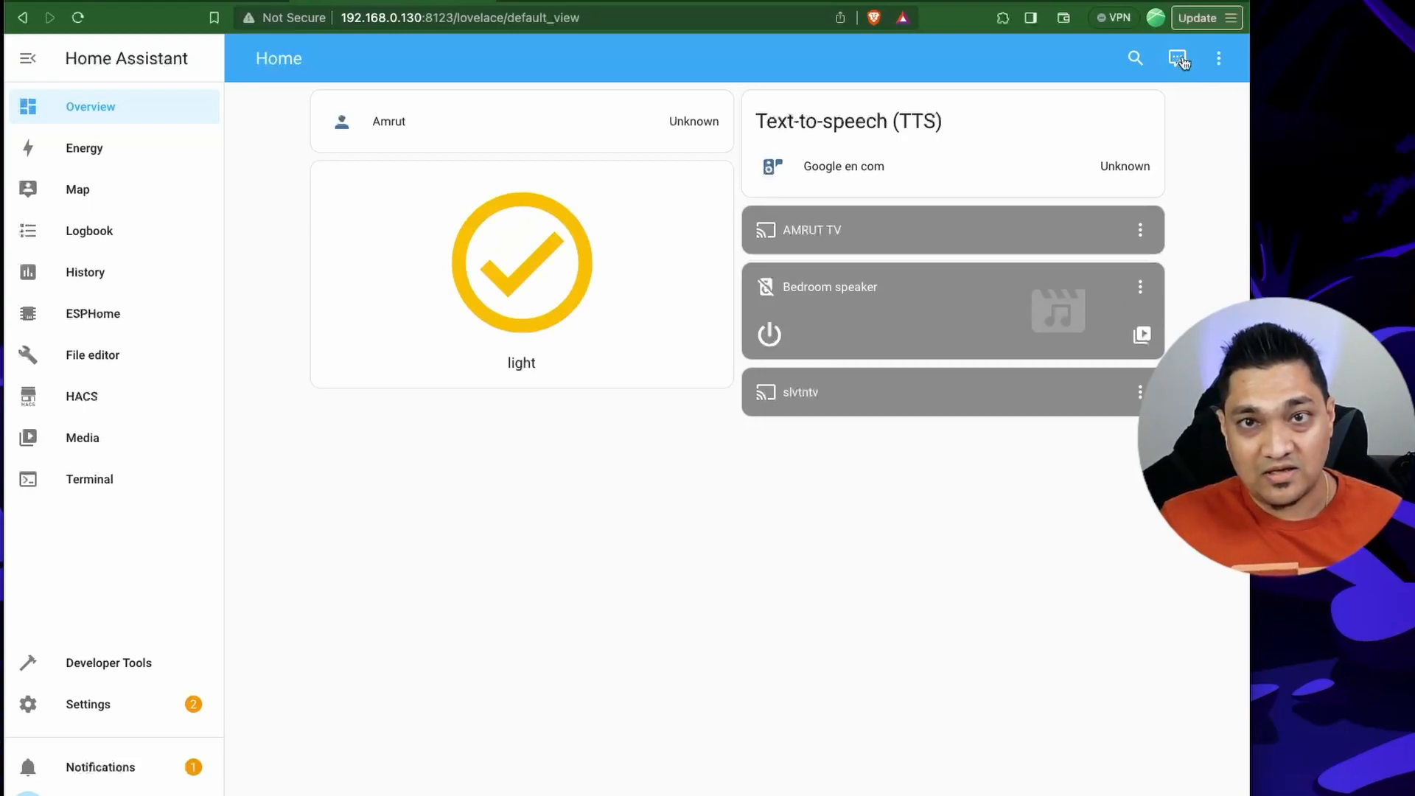
Ask Assist to "turn off light" and close the conversation.
{"action": "left_click", "coordinate": [1179, 59]}
{"action": "type", "text": "turn off light"}
{"action": "key", "text": "Return"}
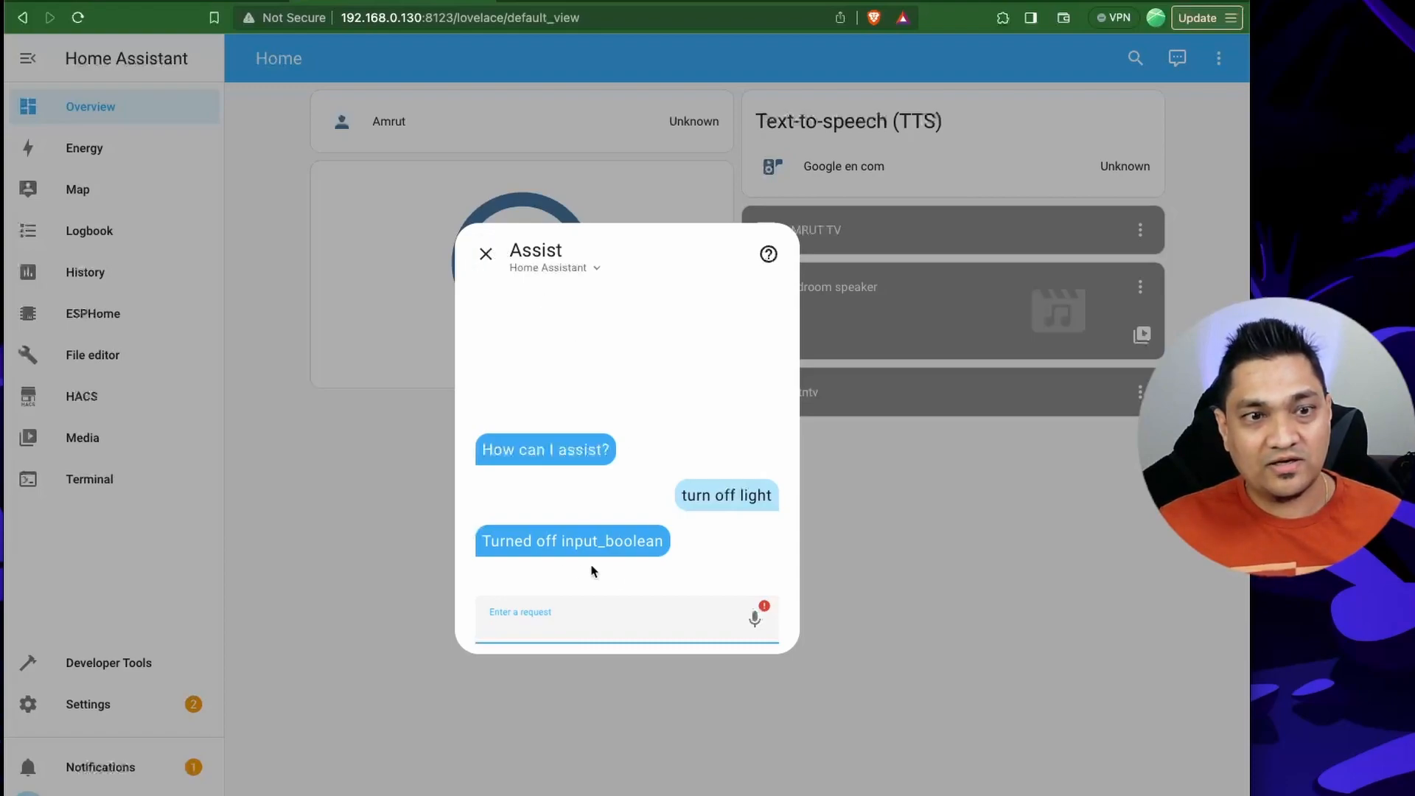
{"action": "left_click", "coordinate": [484, 254]}
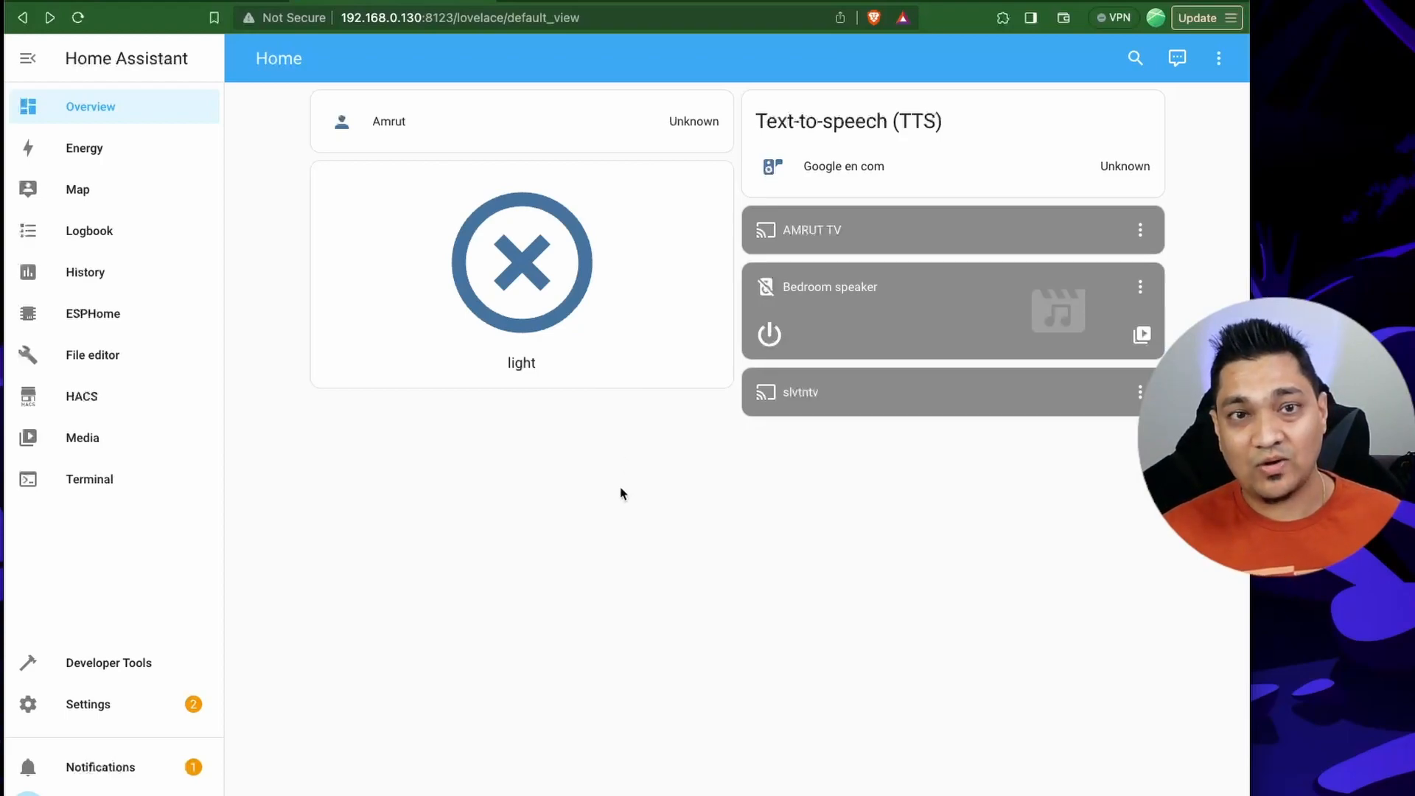
Examine the Home Assistant voice assistant's conversation agent, speech-to-text, text-to-speech and wake word settings, then return to the overview dashboard.
{"action": "left_click", "coordinate": [103, 706]}
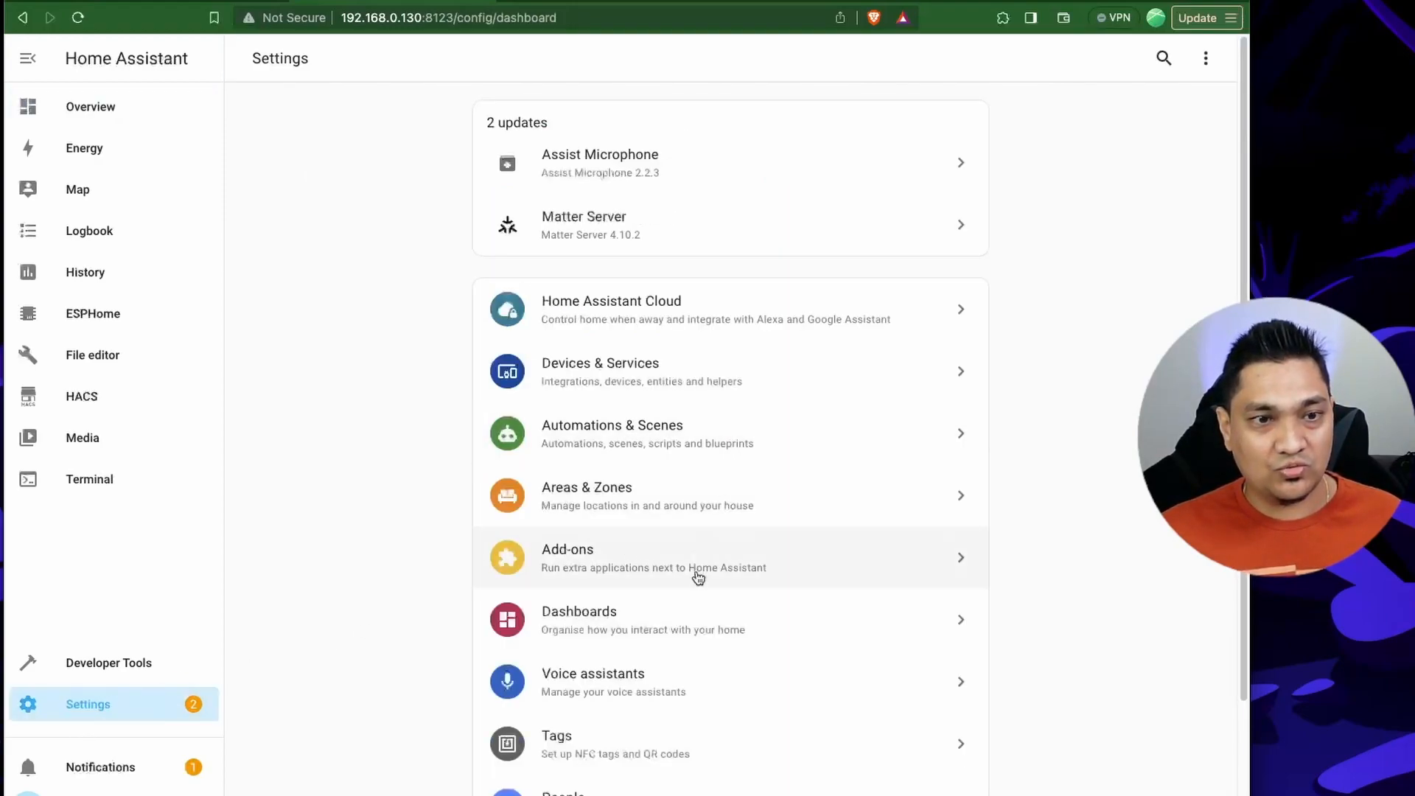
{"action": "scroll", "coordinate": [689, 626], "scroll_direction": "down", "scroll_amount": 1}
{"action": "left_click", "coordinate": [677, 667]}
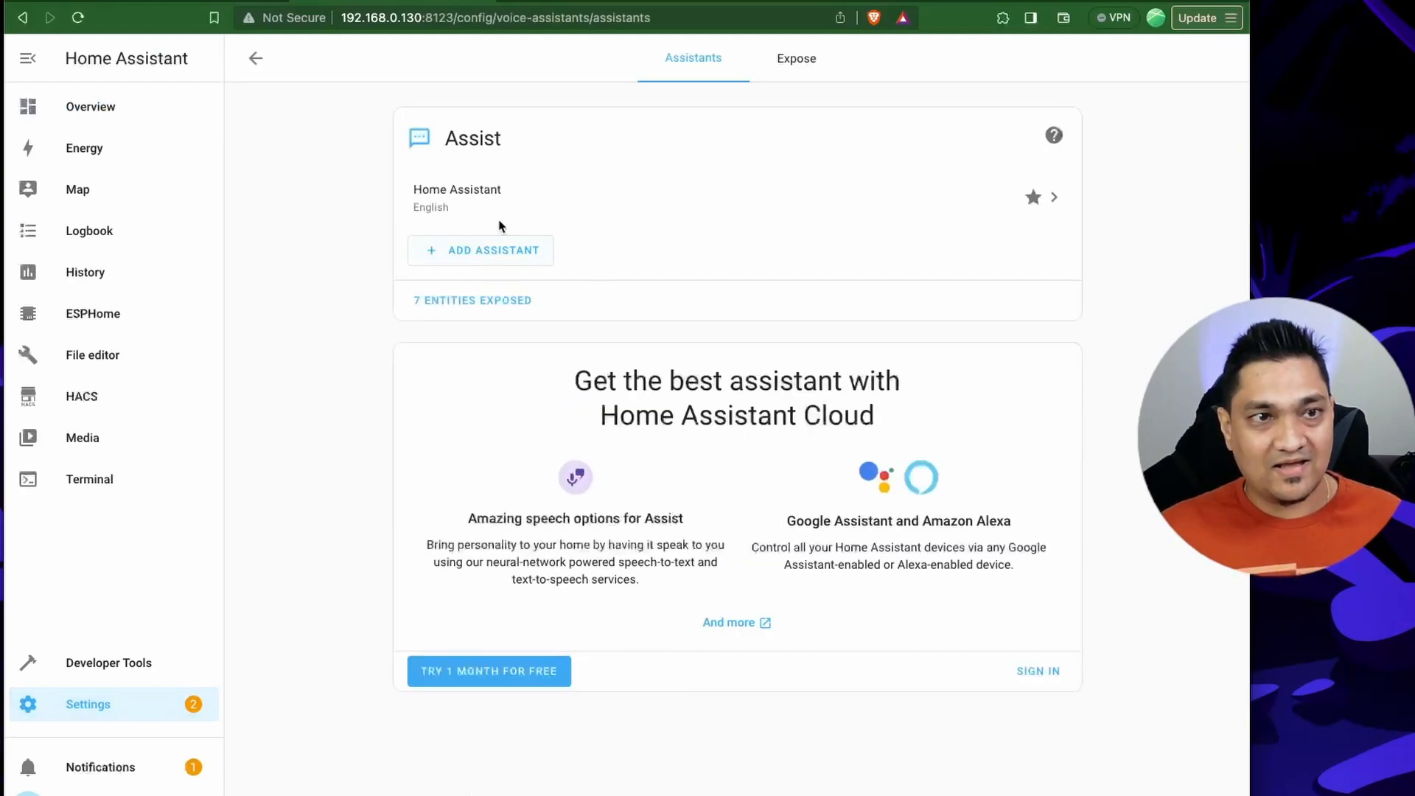
{"action": "left_click", "coordinate": [552, 201]}
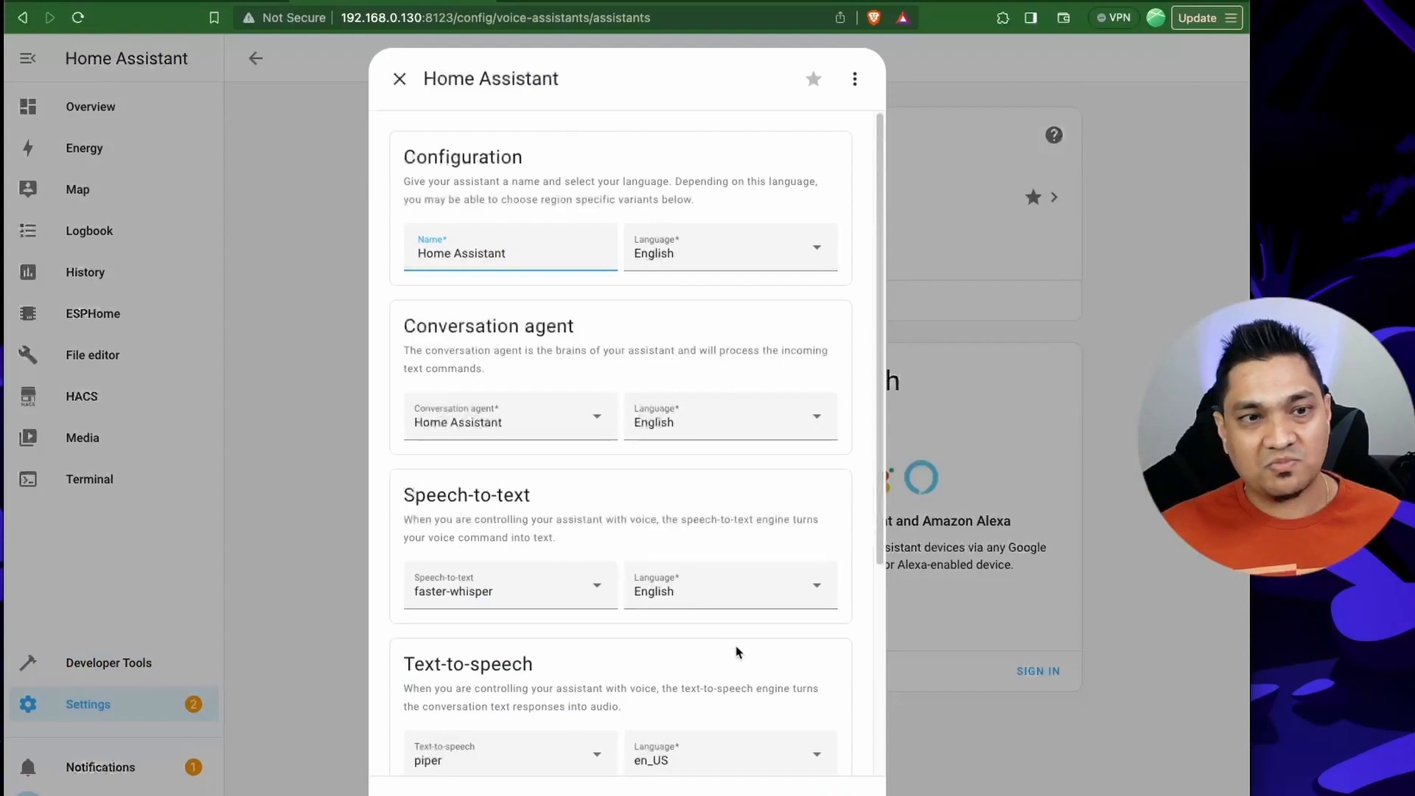
{"action": "scroll", "coordinate": [737, 652], "scroll_direction": "down", "scroll_amount": 2}
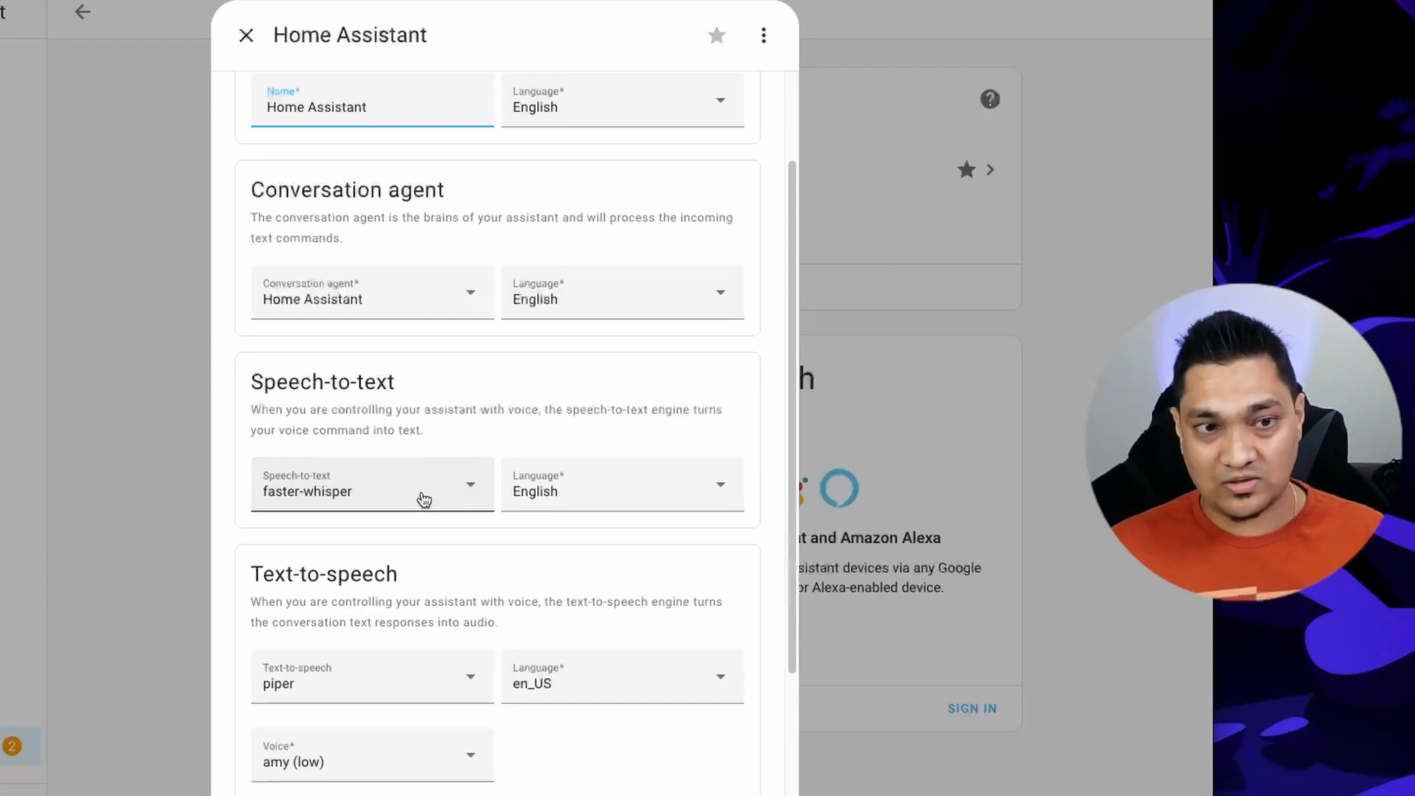
{"action": "scroll", "coordinate": [423, 623], "scroll_direction": "down", "scroll_amount": 1}
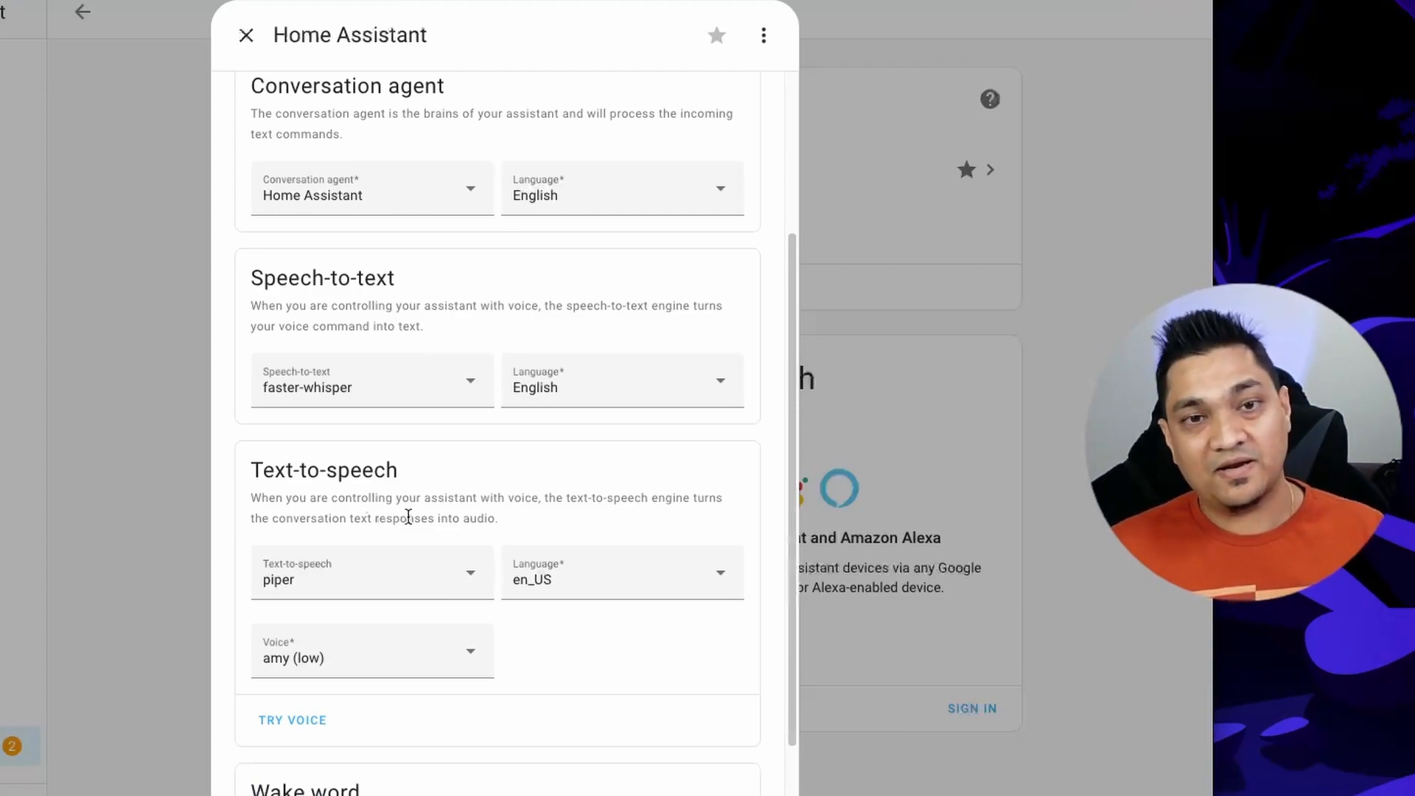
{"action": "scroll", "coordinate": [408, 516], "scroll_direction": "down", "scroll_amount": 3}
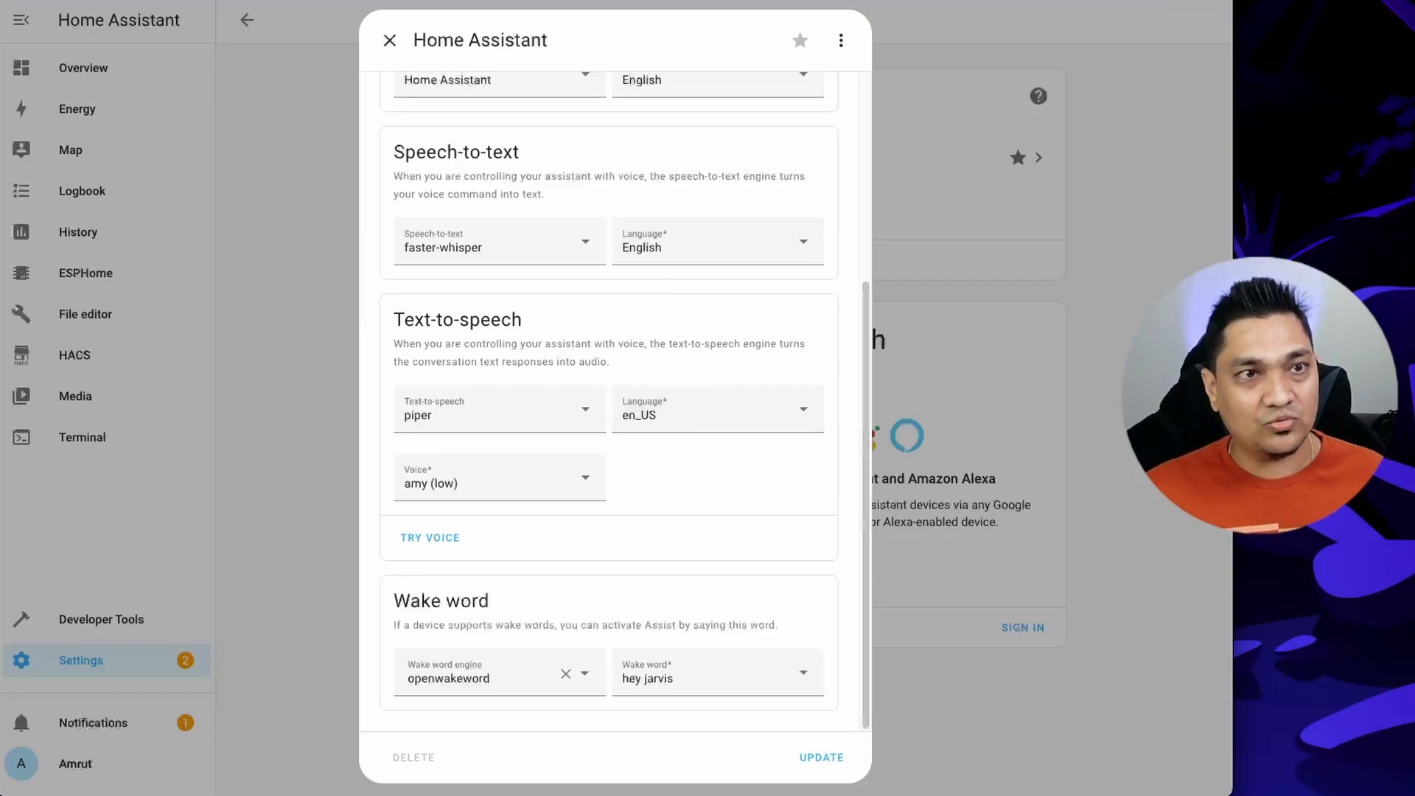
{"action": "left_click", "coordinate": [389, 41]}
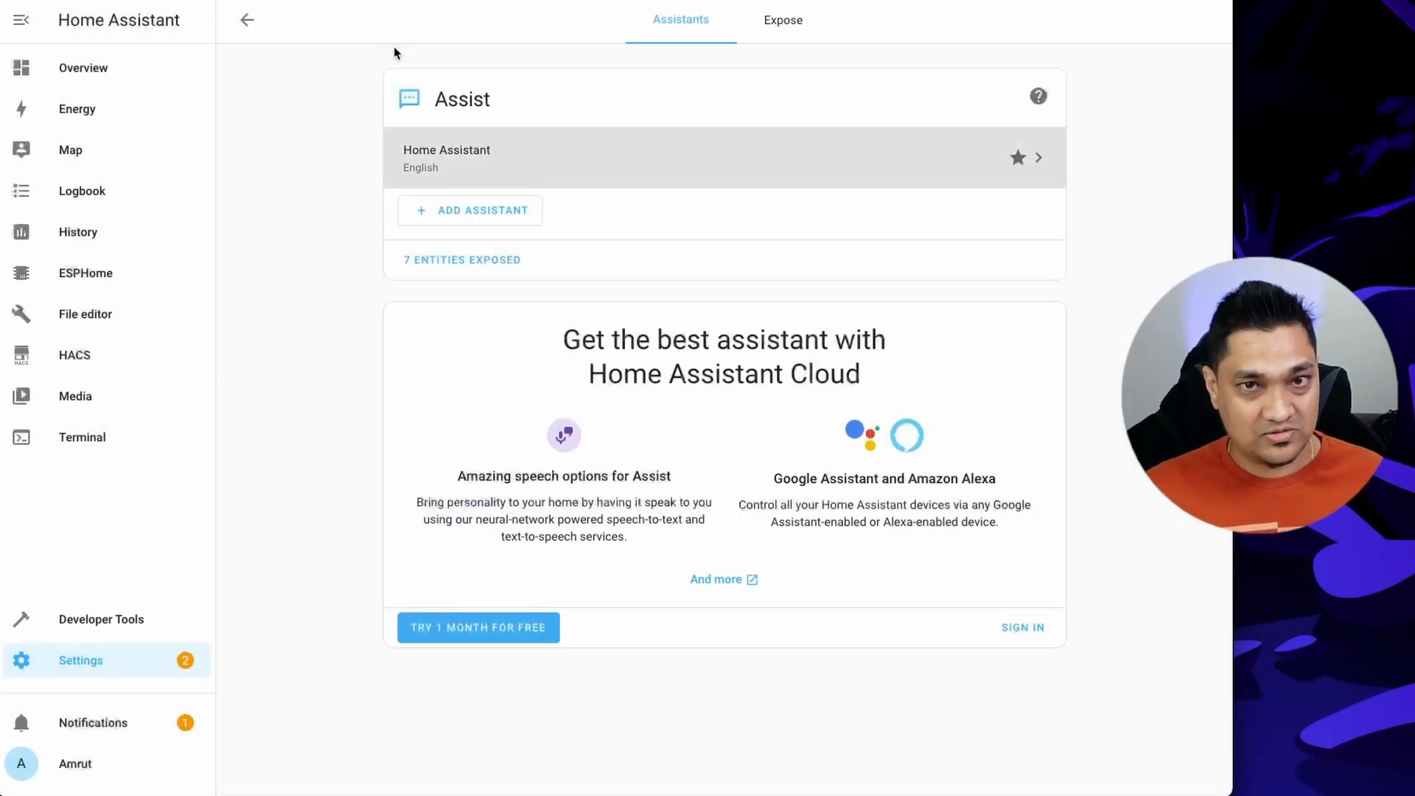
{"action": "left_click", "coordinate": [82, 68]}
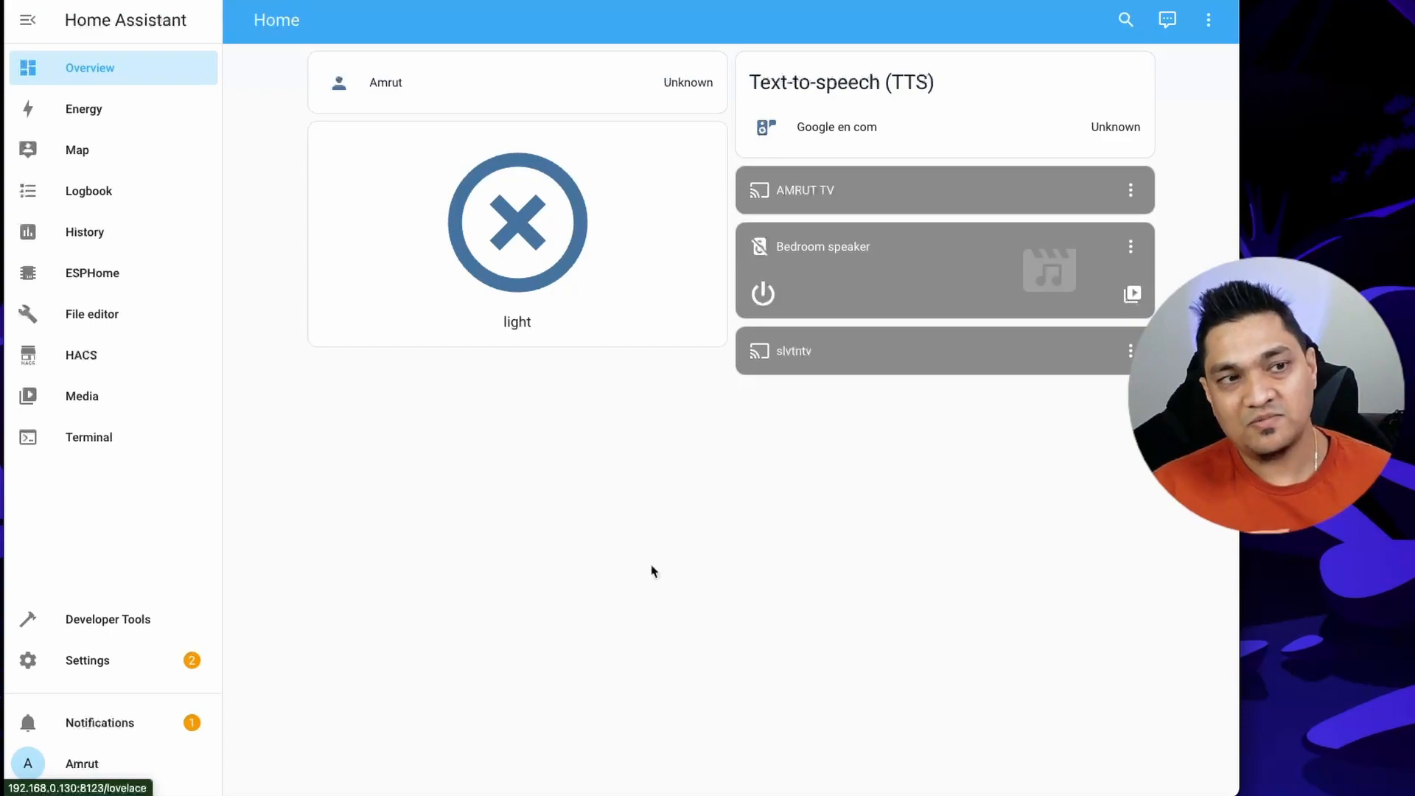
Switch to the voice assistant schematic and compare its ESP32, INMP441 and MAX98357A wiring with the article's pin mapping table.
{"action": "key", "text": "alt+Tab"}
{"action": "key", "text": "alt+Tab"}
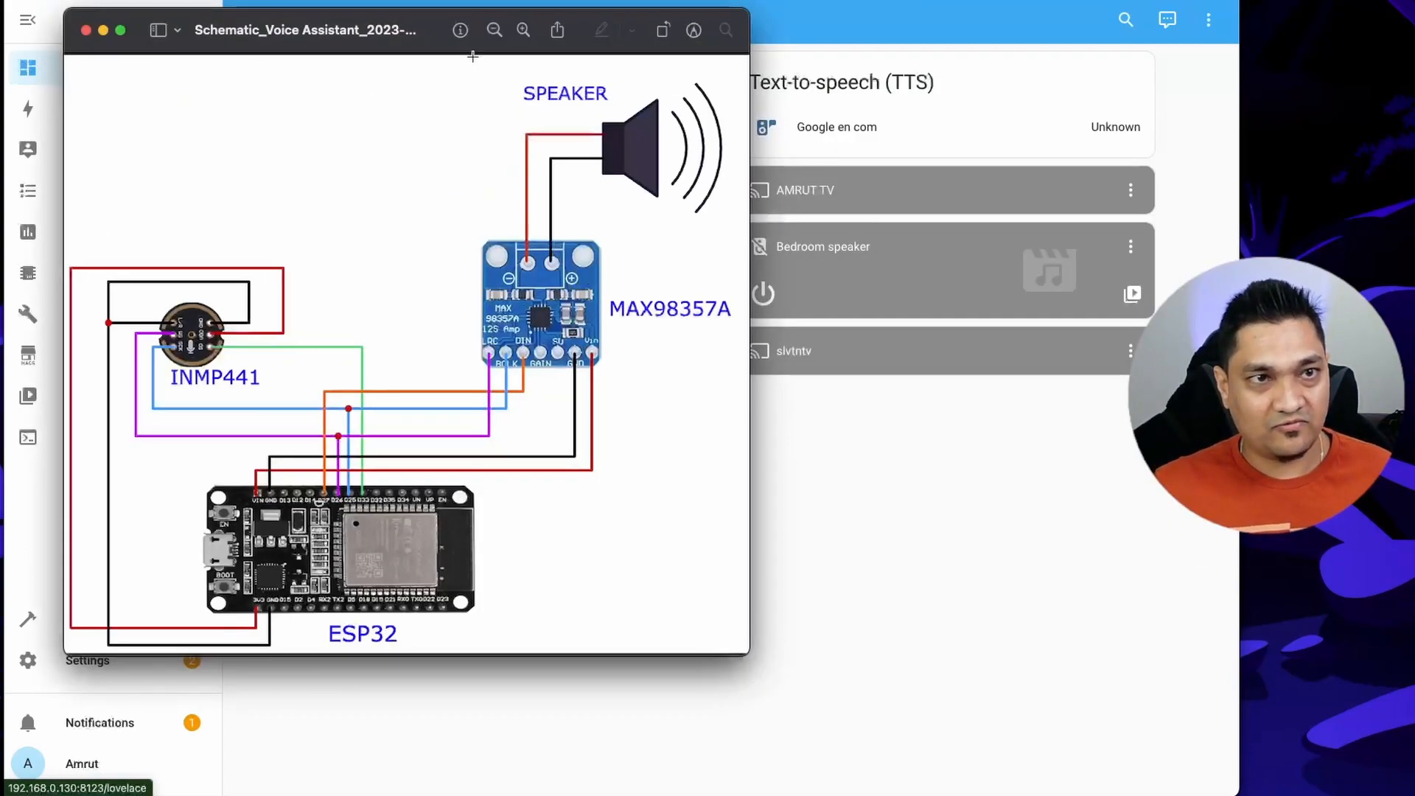
{"action": "left_click_drag", "start_coordinate": [440, 29], "coordinate": [772, 0]}
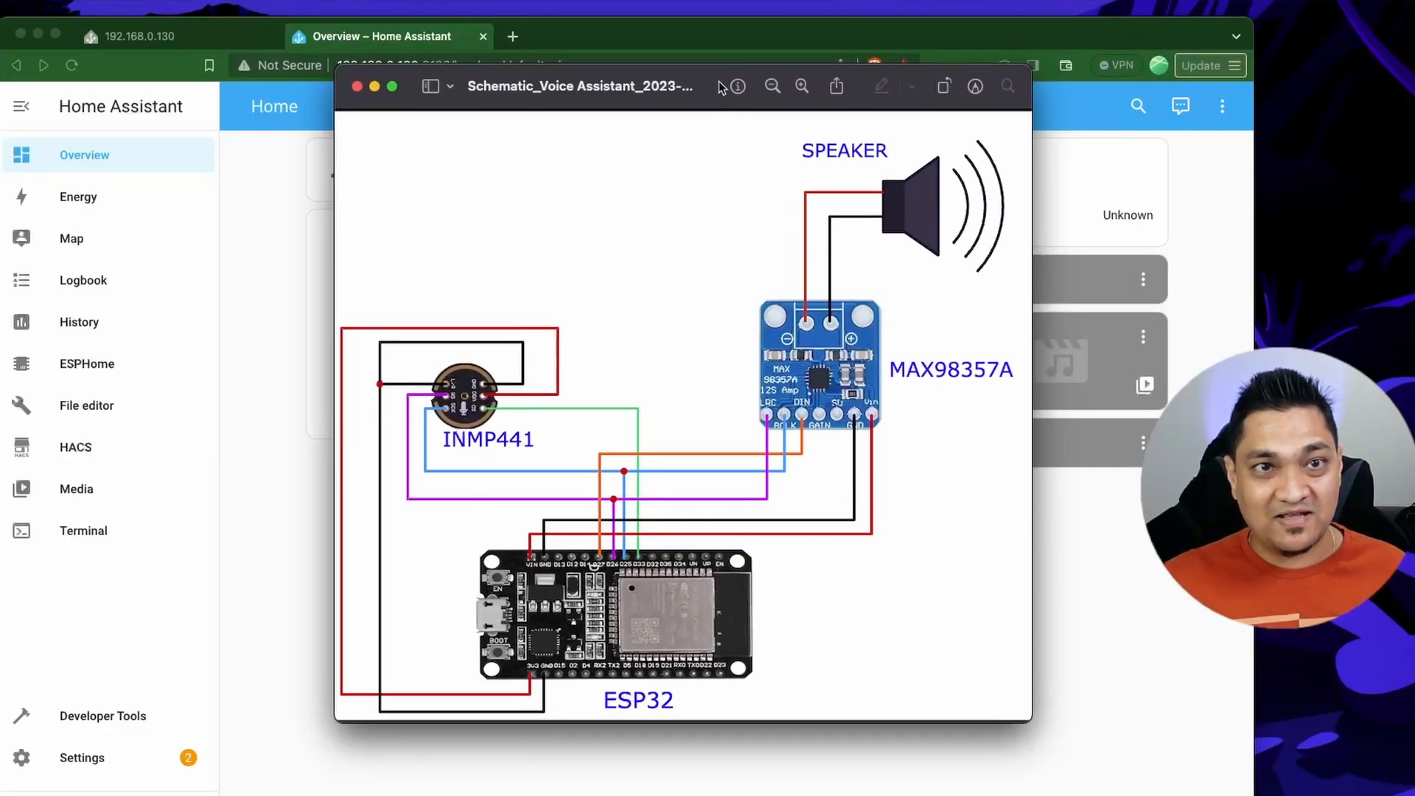
{"action": "left_click_drag", "start_coordinate": [720, 87], "coordinate": [388, 105]}
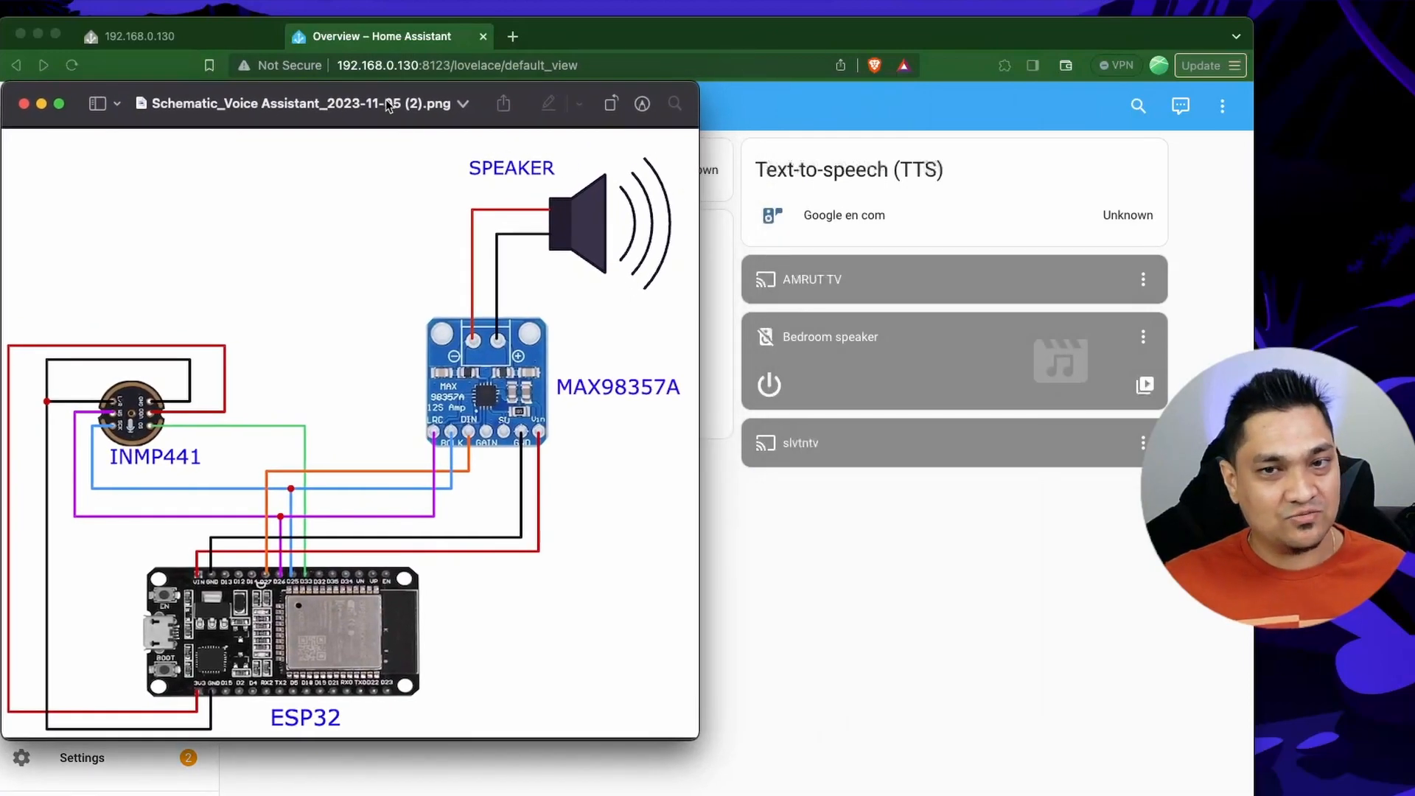
{"action": "key", "text": "super+Tab"}
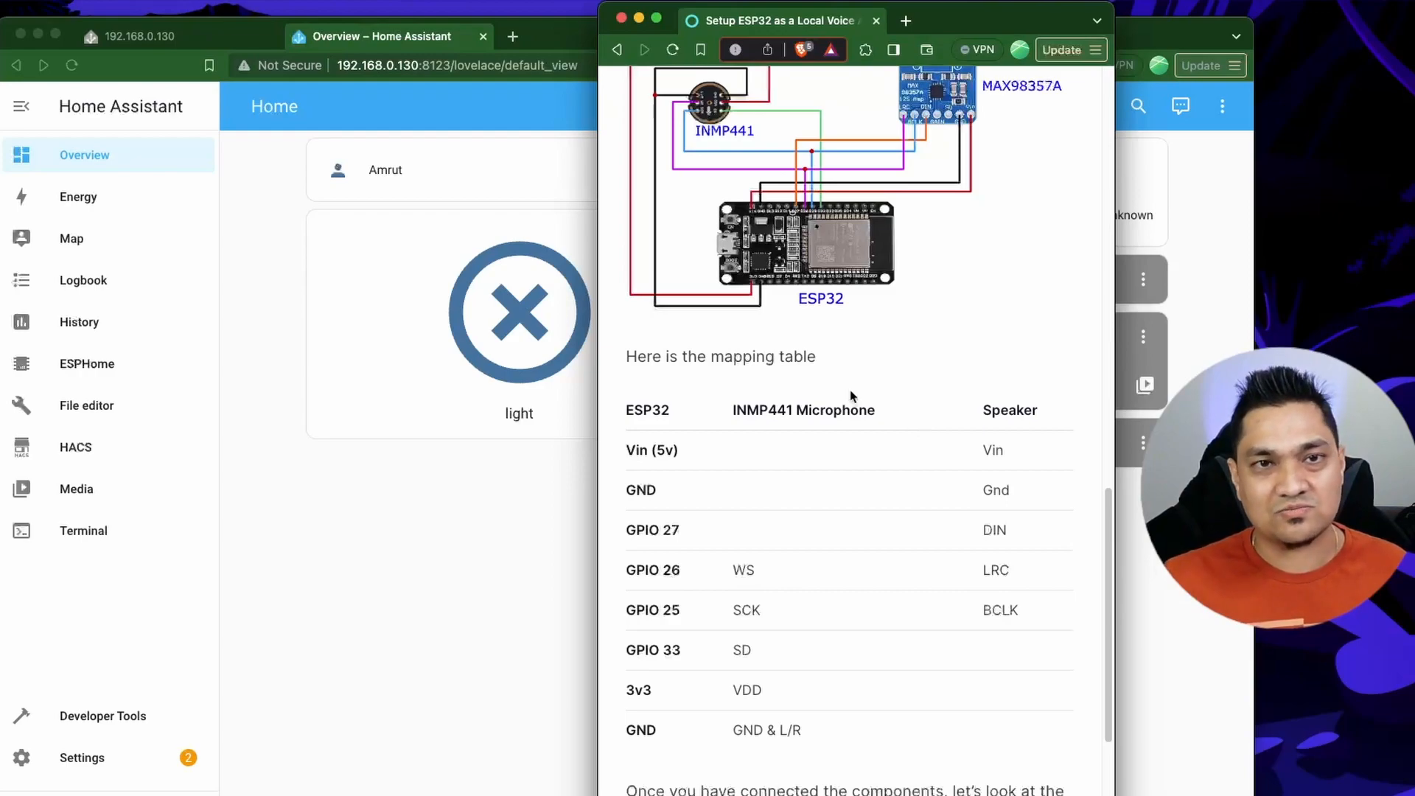
{"action": "scroll", "coordinate": [848, 369], "scroll_direction": "up", "scroll_amount": 1}
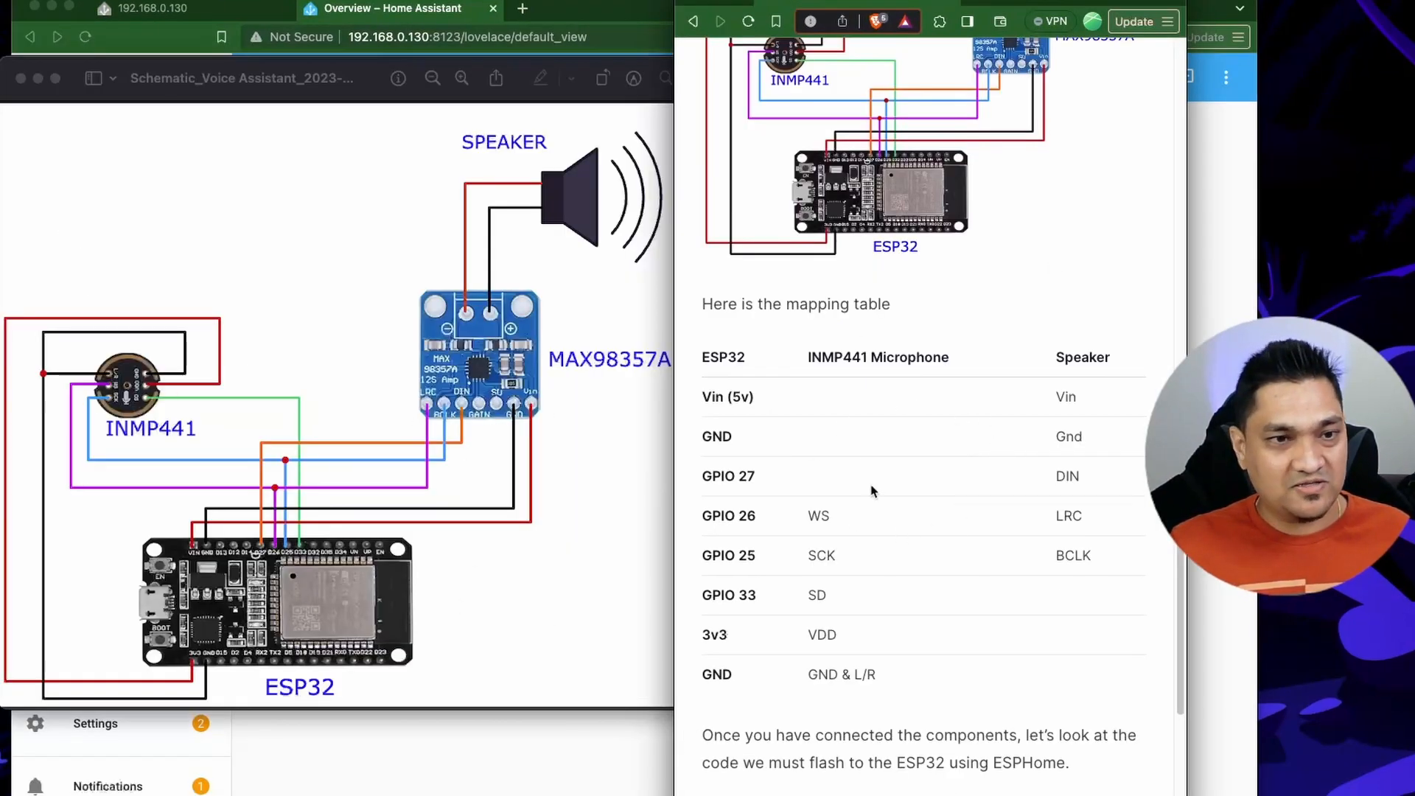
{"action": "left_click", "coordinate": [469, 585]}
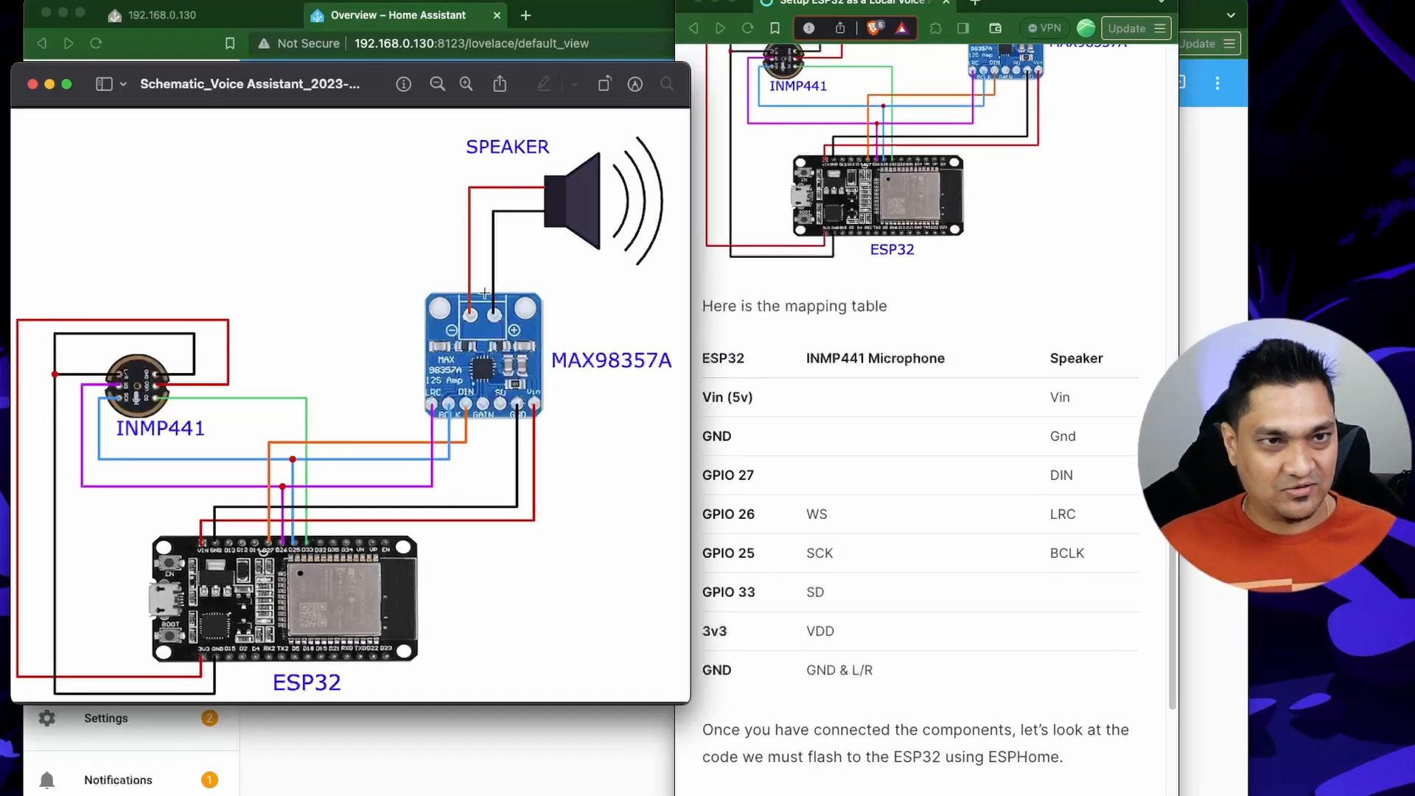
Back in Home Assistant, create a new ESPHome device configuration named voice-assistant and skip its installation.
{"action": "left_click", "coordinate": [549, 777]}
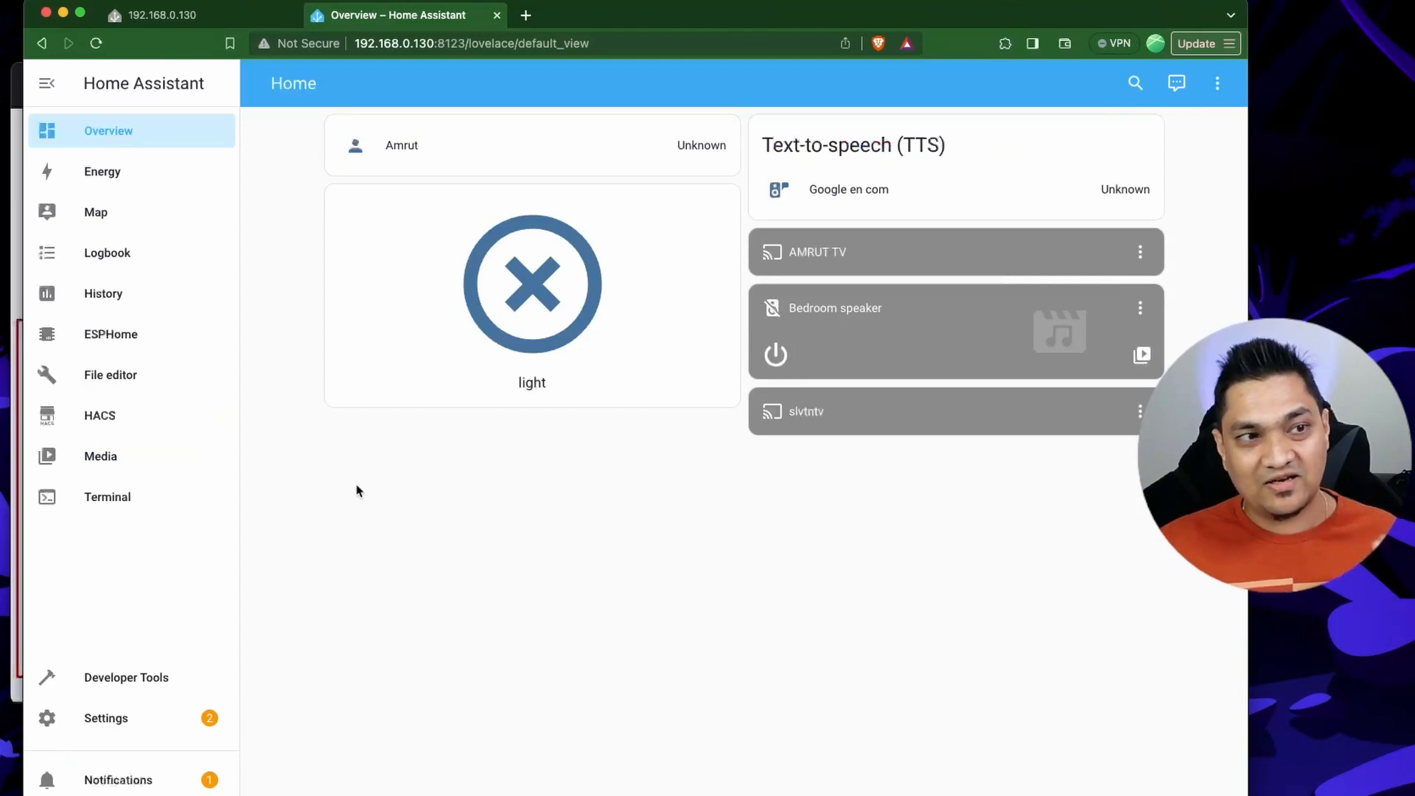
{"action": "left_click", "coordinate": [89, 334]}
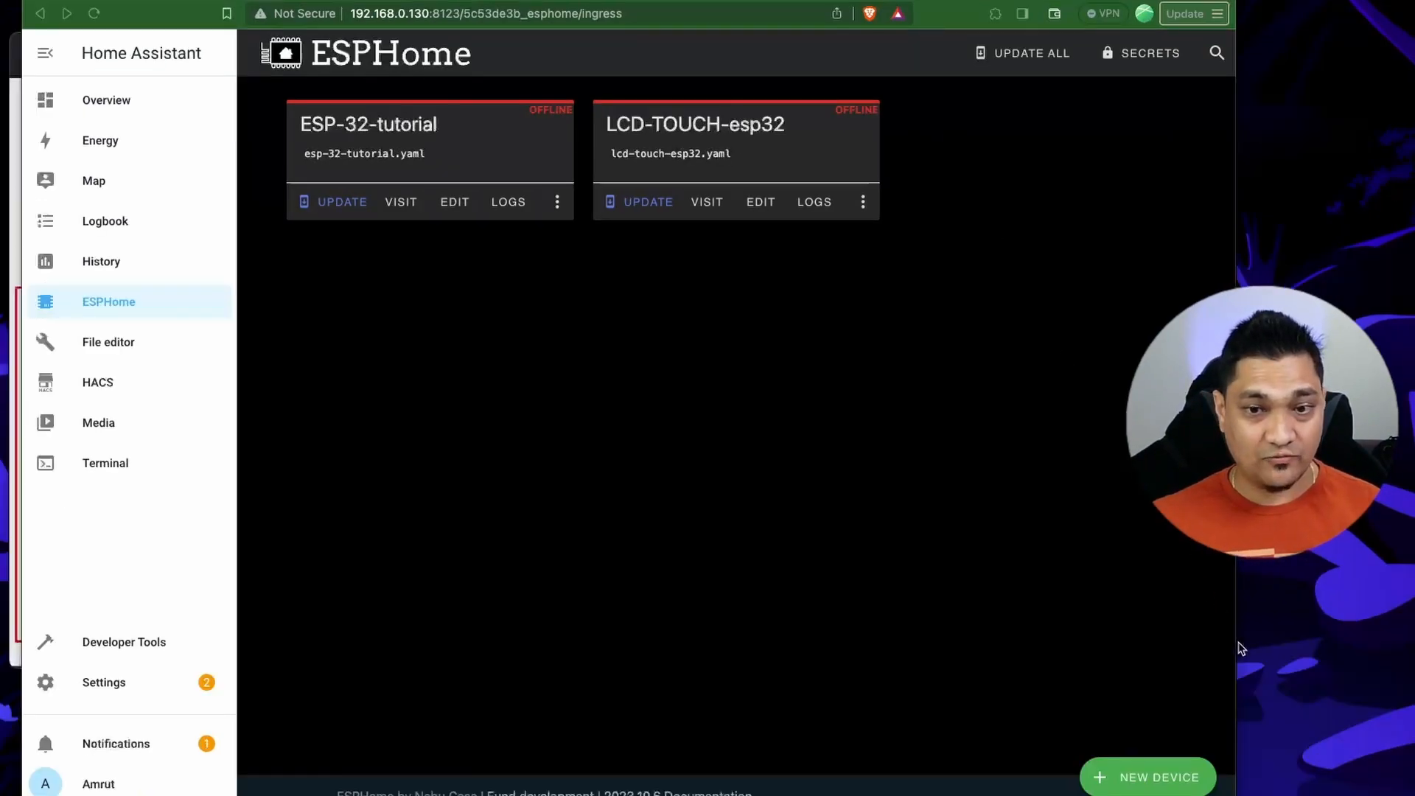
{"action": "left_click", "coordinate": [1164, 780]}
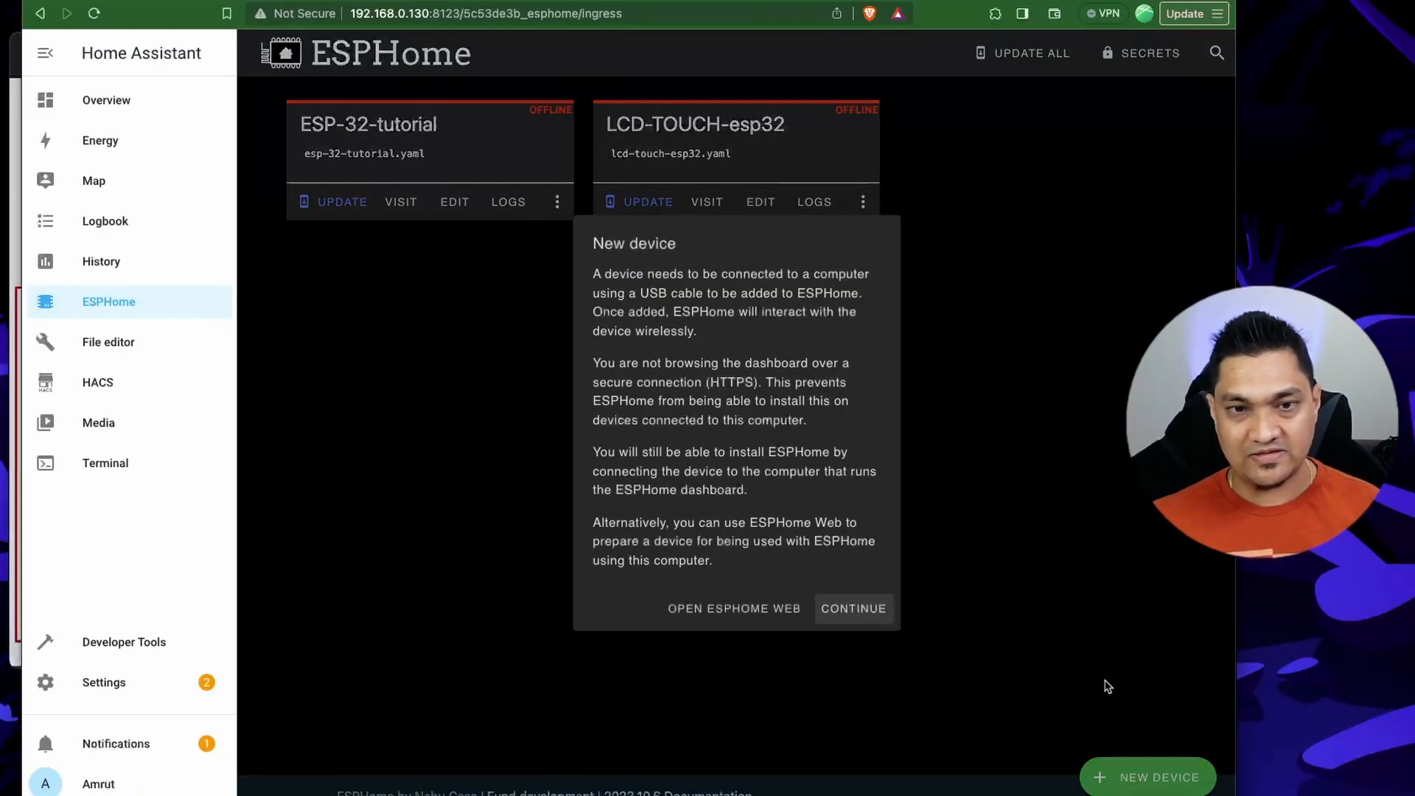
{"action": "left_click", "coordinate": [848, 609]}
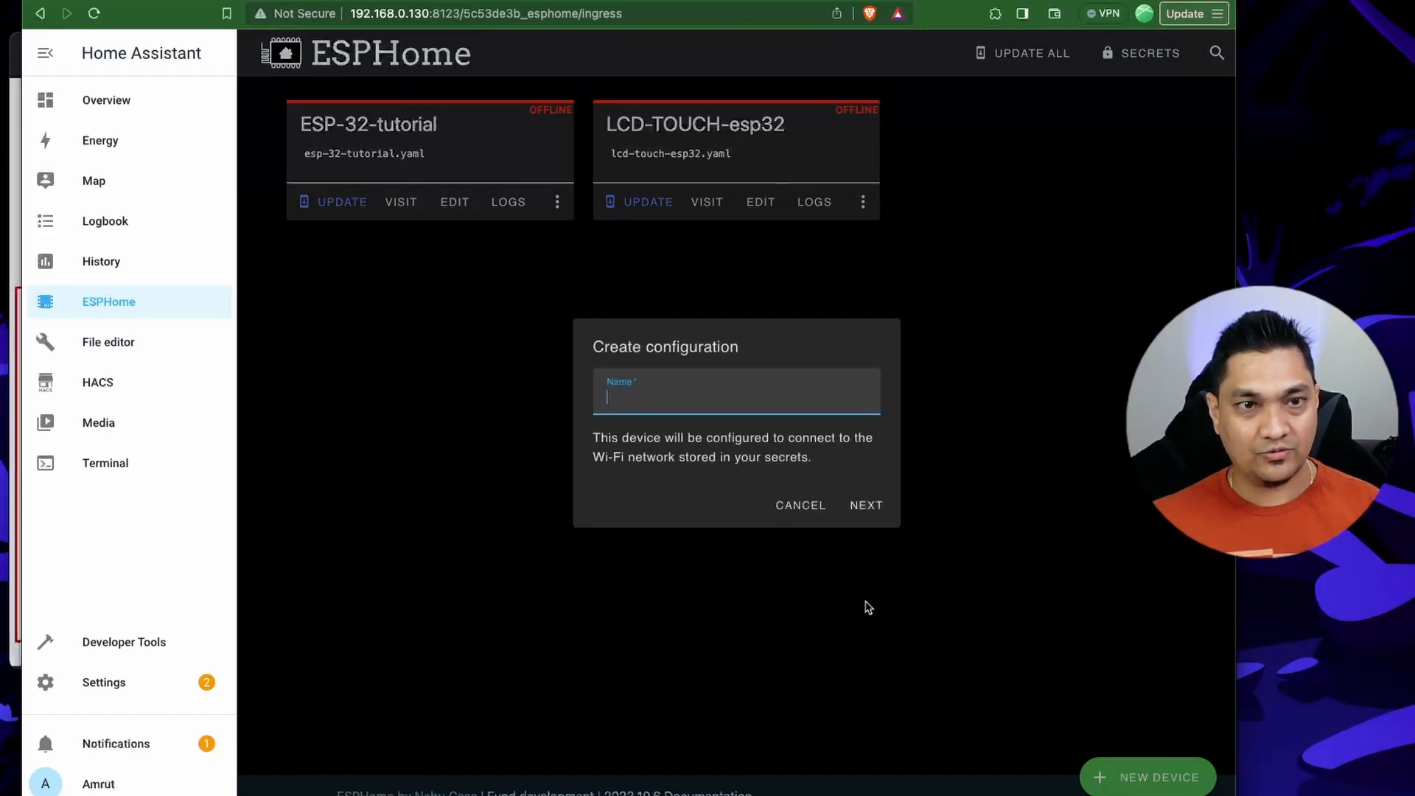
{"action": "type", "text": "voice-assistant"}
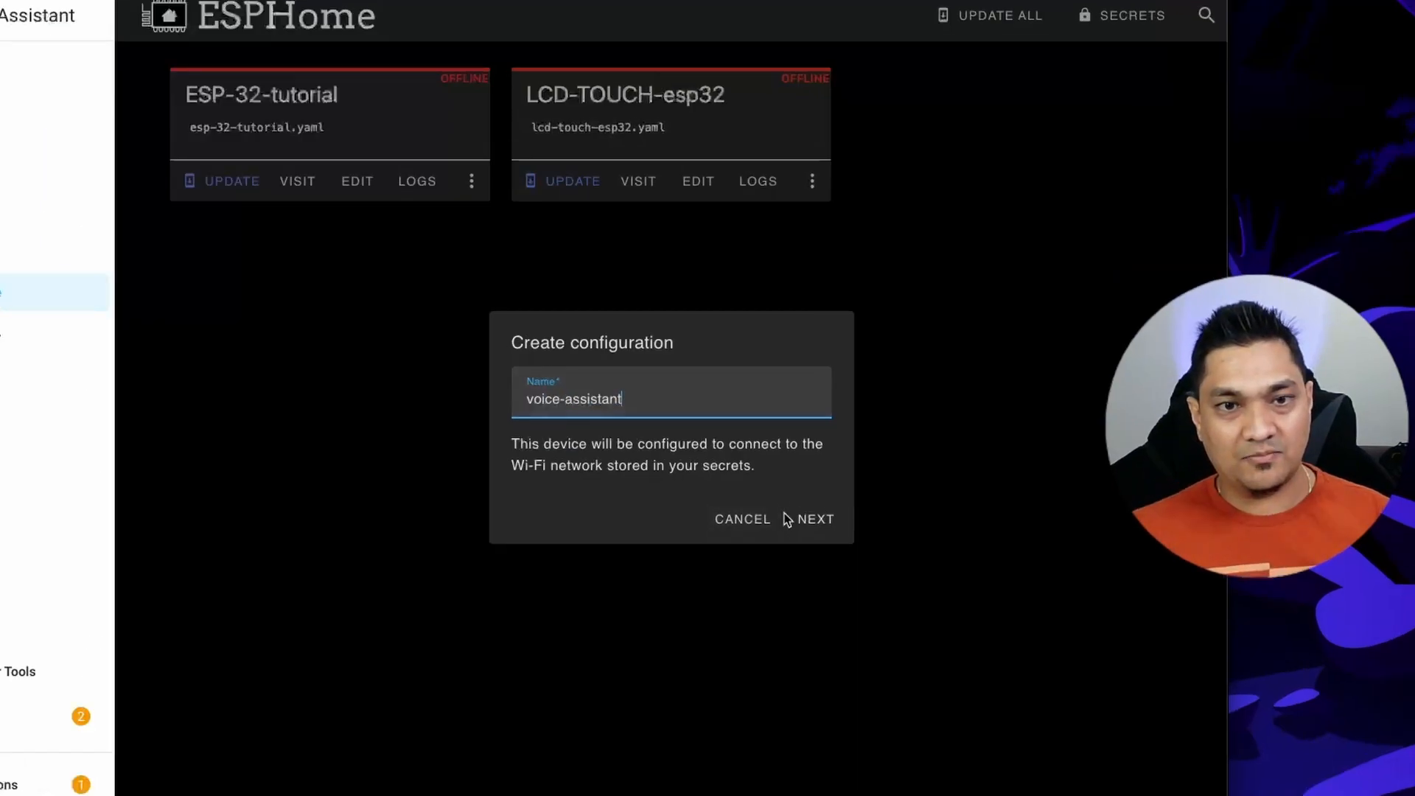
{"action": "left_click", "coordinate": [847, 505]}
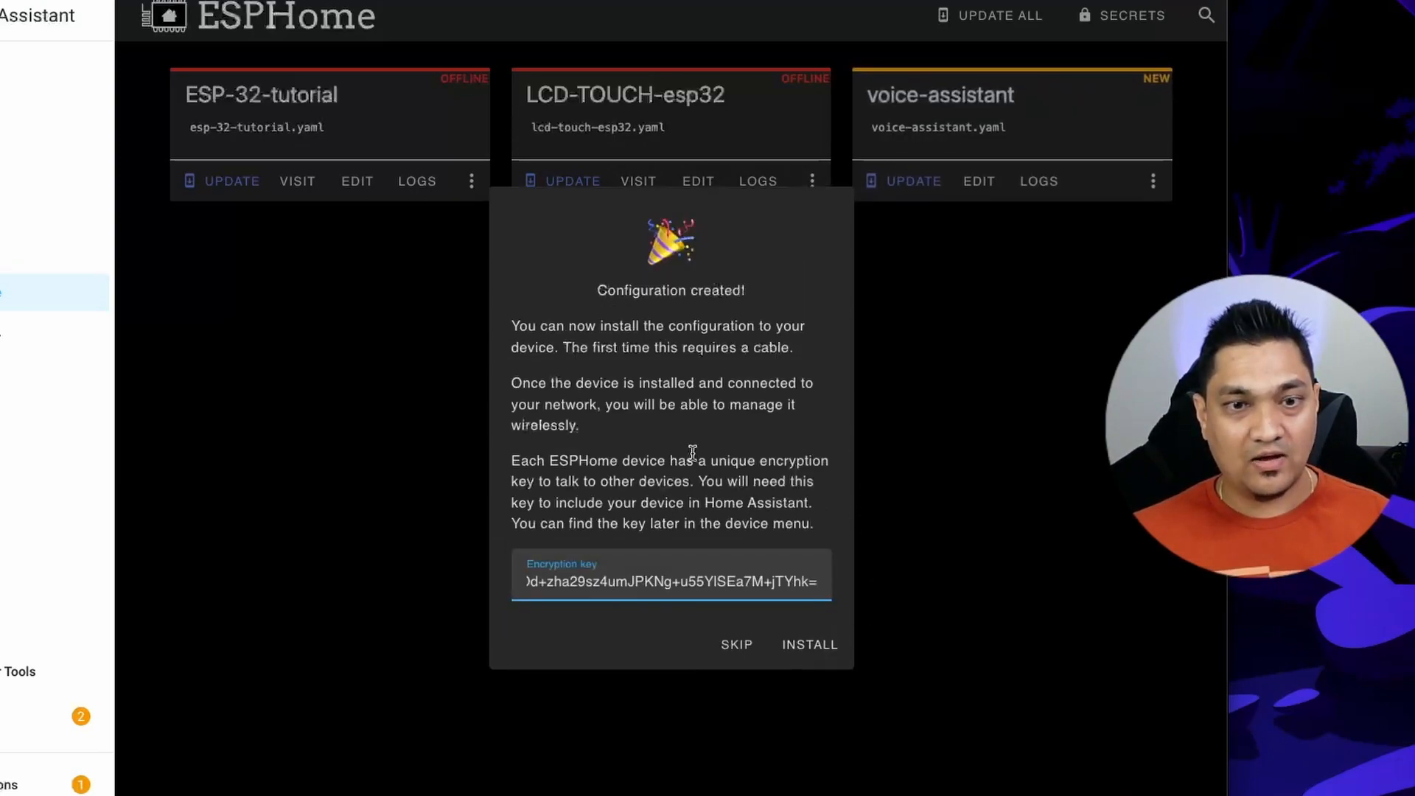
{"action": "left_click", "coordinate": [738, 658]}
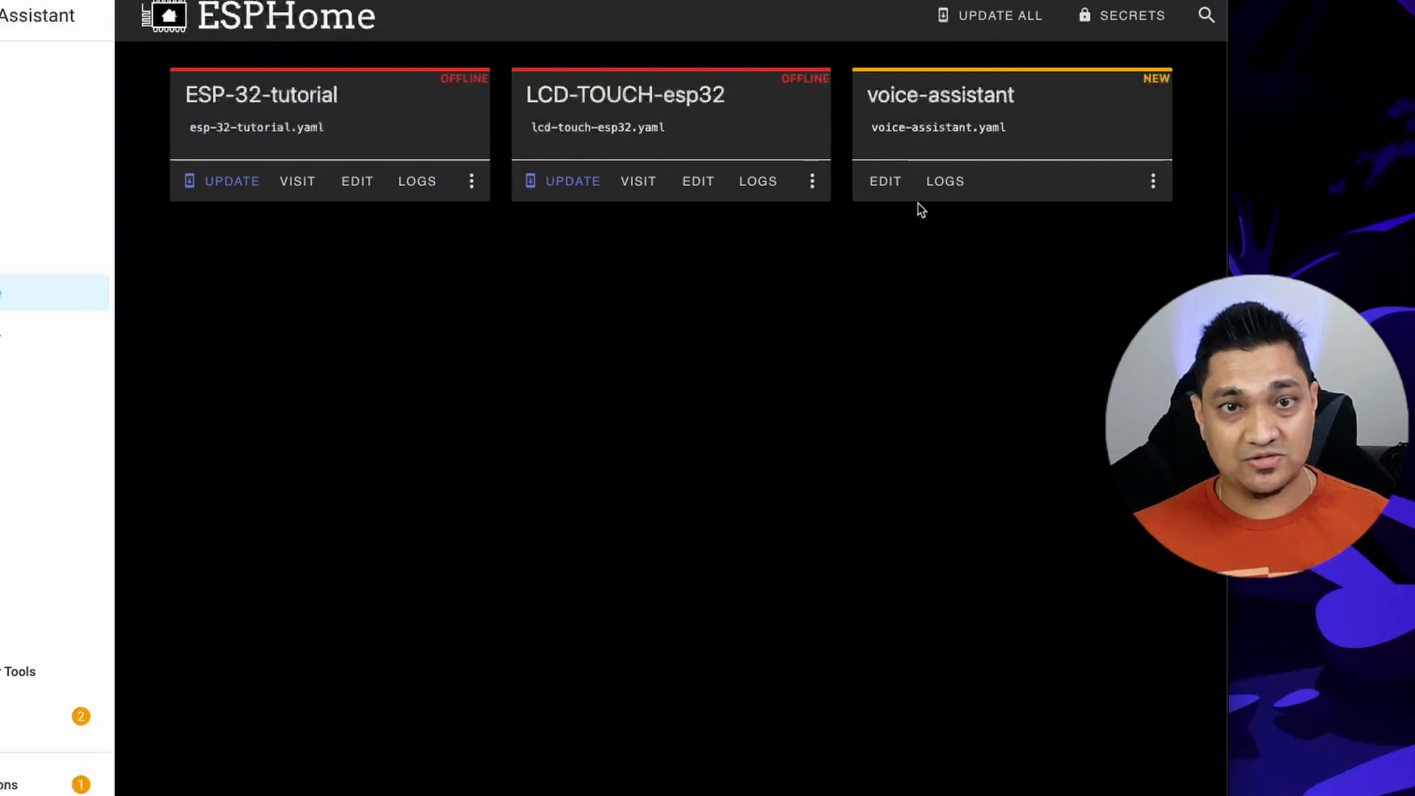
Open voice-assistant.yaml for editing and paste the i2s_audio, microphone, speaker, voice_assistant and binary_sensor code below captive_portal.
{"action": "left_click", "coordinate": [862, 175]}
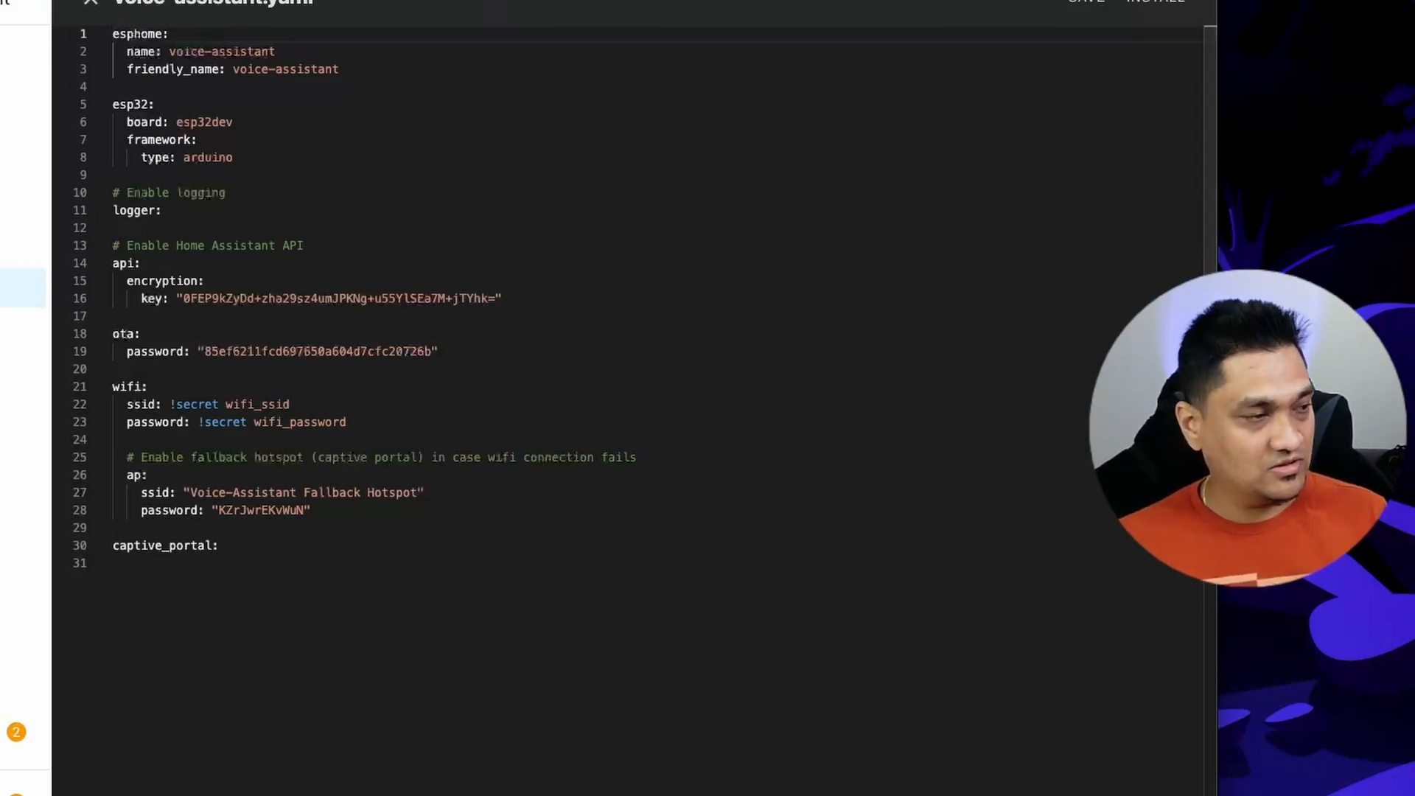
{"action": "left_click", "coordinate": [167, 558]}
{"action": "scroll", "coordinate": [446, 605], "scroll_direction": "down", "scroll_amount": 15}
Examine the microphone and speaker blocks, their data pins, and the shared LRCLK and BCLK pins under i2s_audio.
{"action": "scroll", "coordinate": [452, 586], "scroll_direction": "up", "scroll_amount": 9}
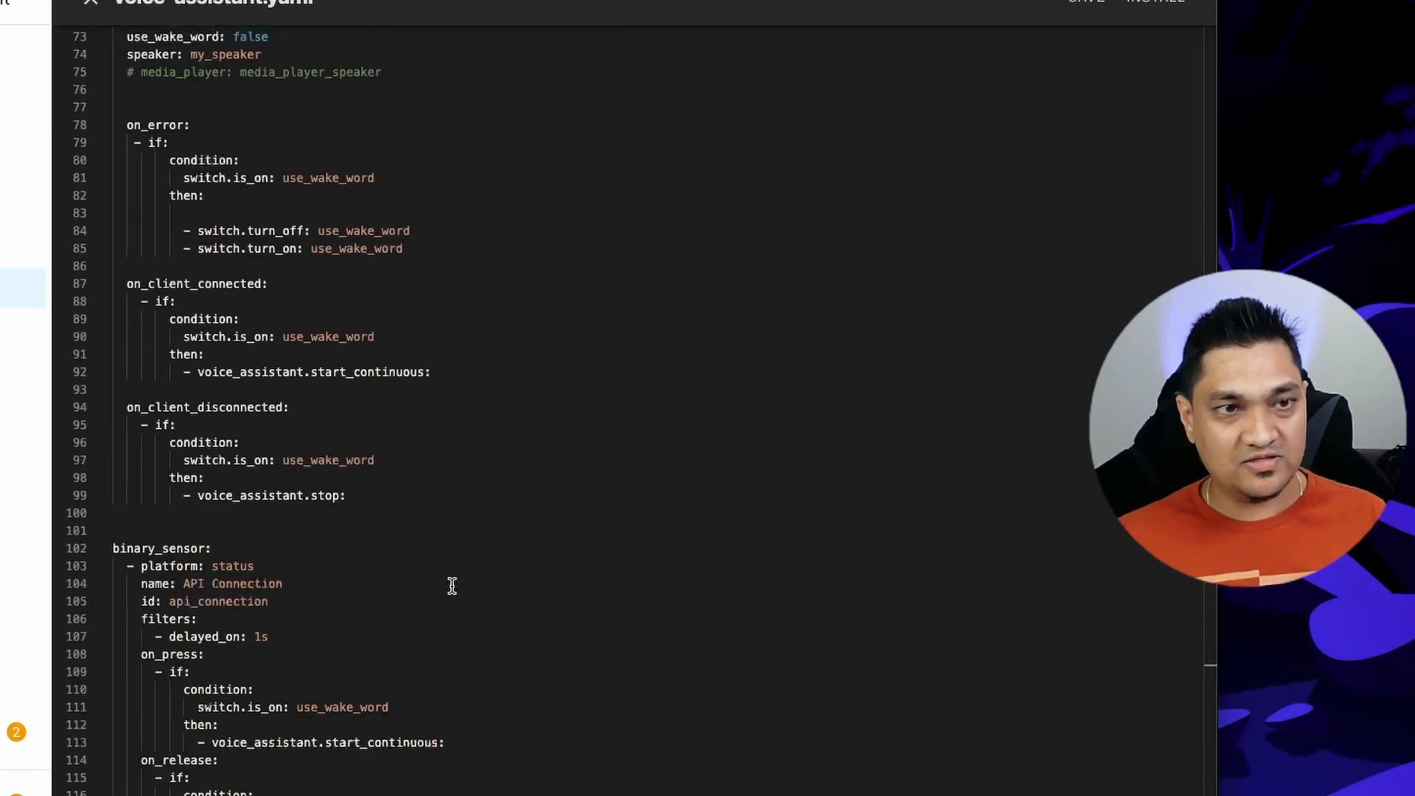
{"action": "scroll", "coordinate": [452, 586], "scroll_direction": "up", "scroll_amount": 13}
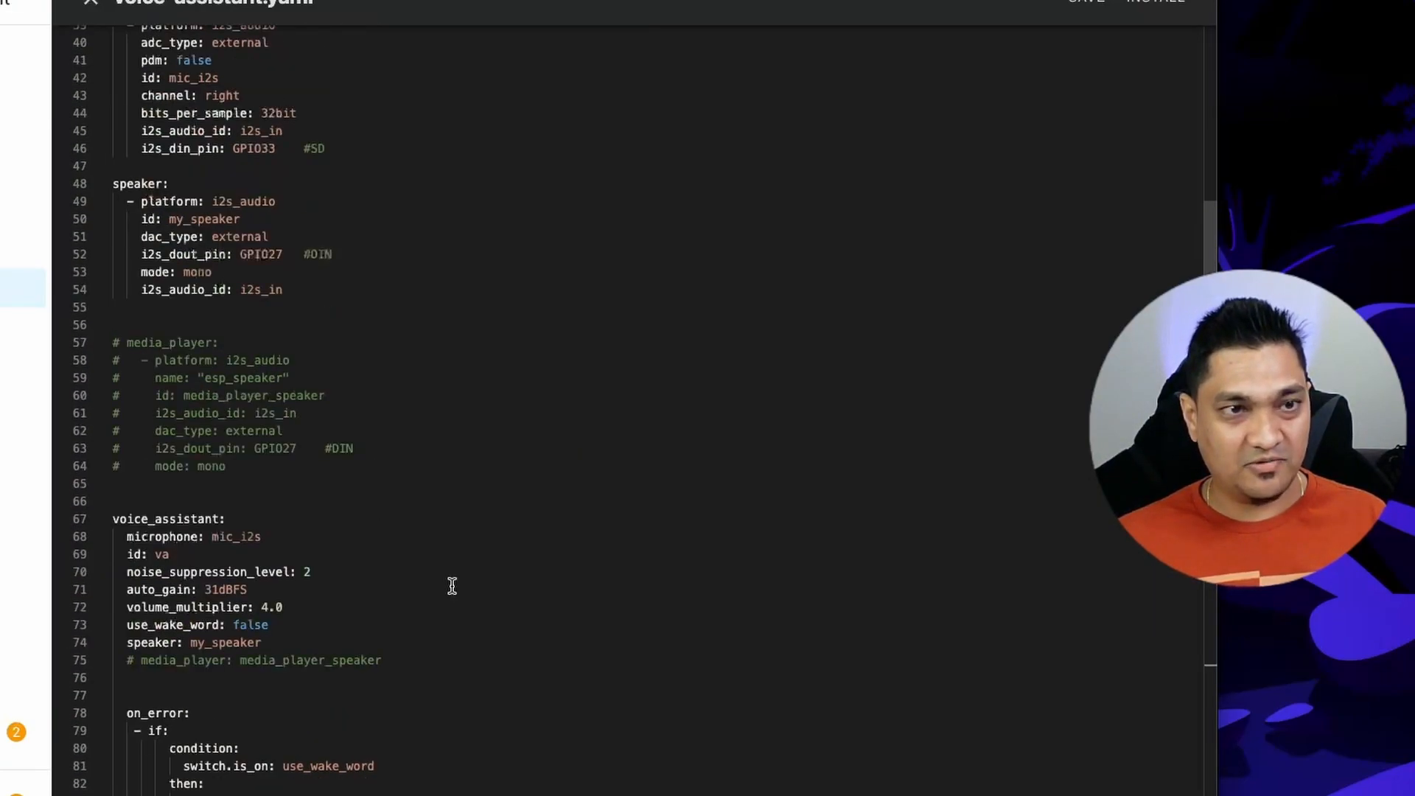
{"action": "scroll", "coordinate": [451, 586], "scroll_direction": "up", "scroll_amount": 1}
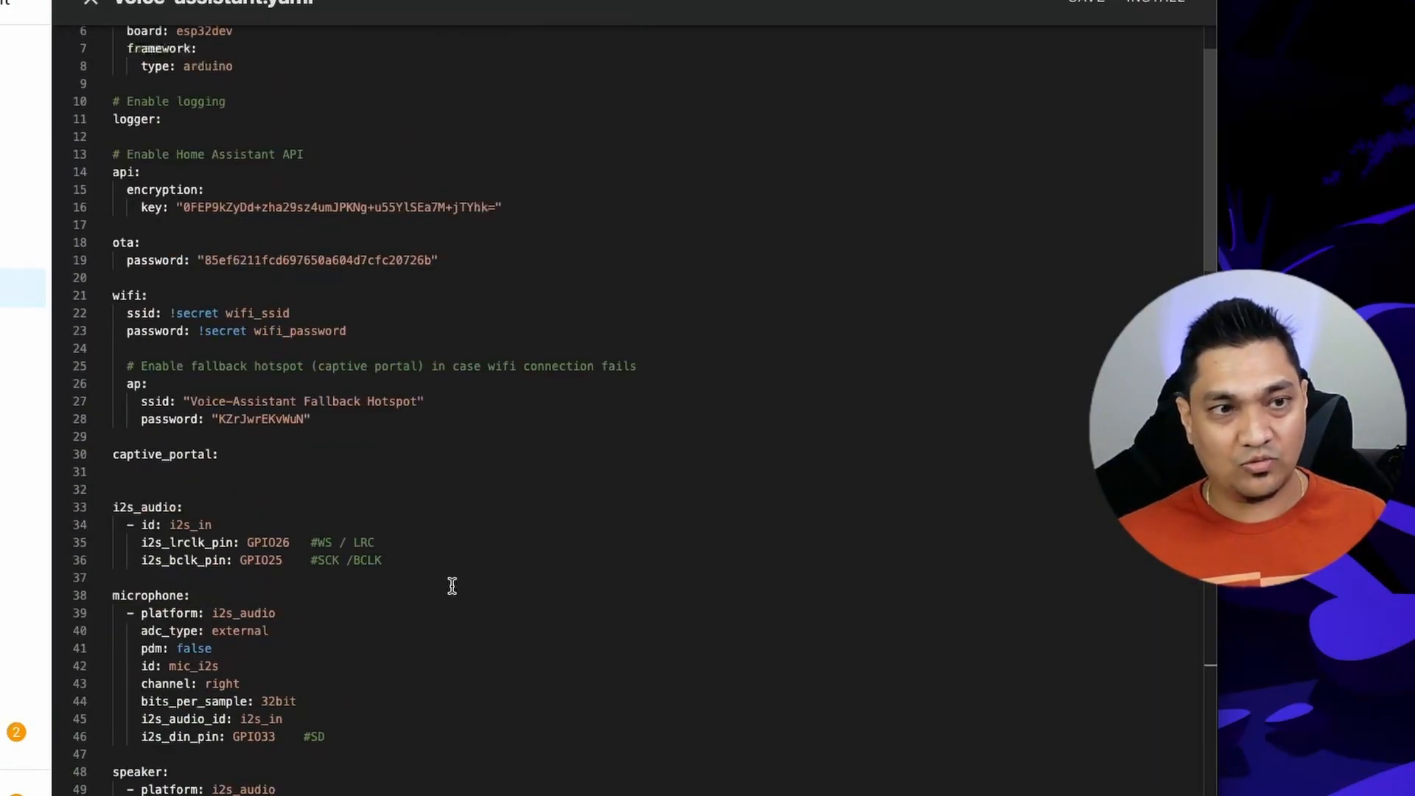
{"action": "scroll", "coordinate": [452, 586], "scroll_direction": "down", "scroll_amount": 5}
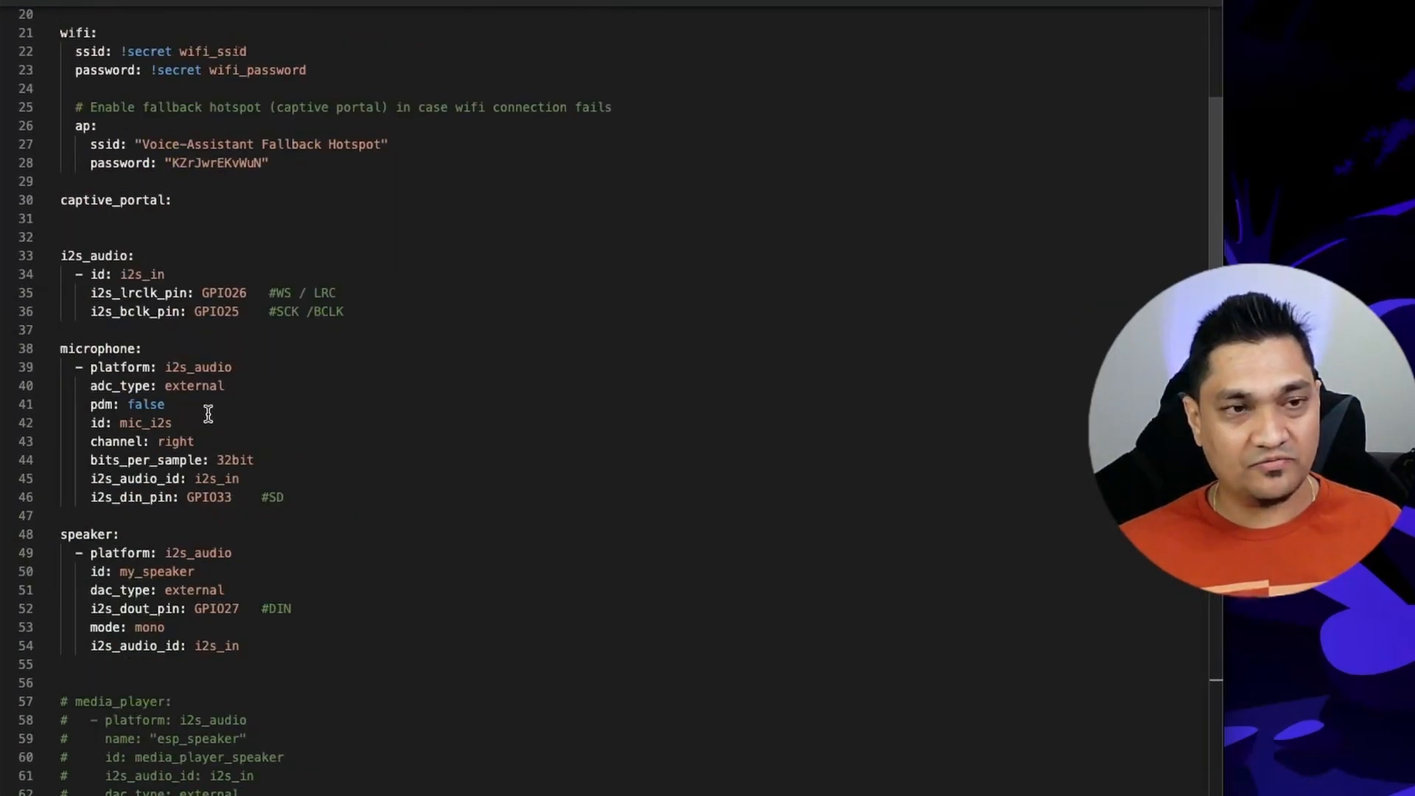
{"action": "left_click_drag", "start_coordinate": [356, 492], "coordinate": [65, 330]}
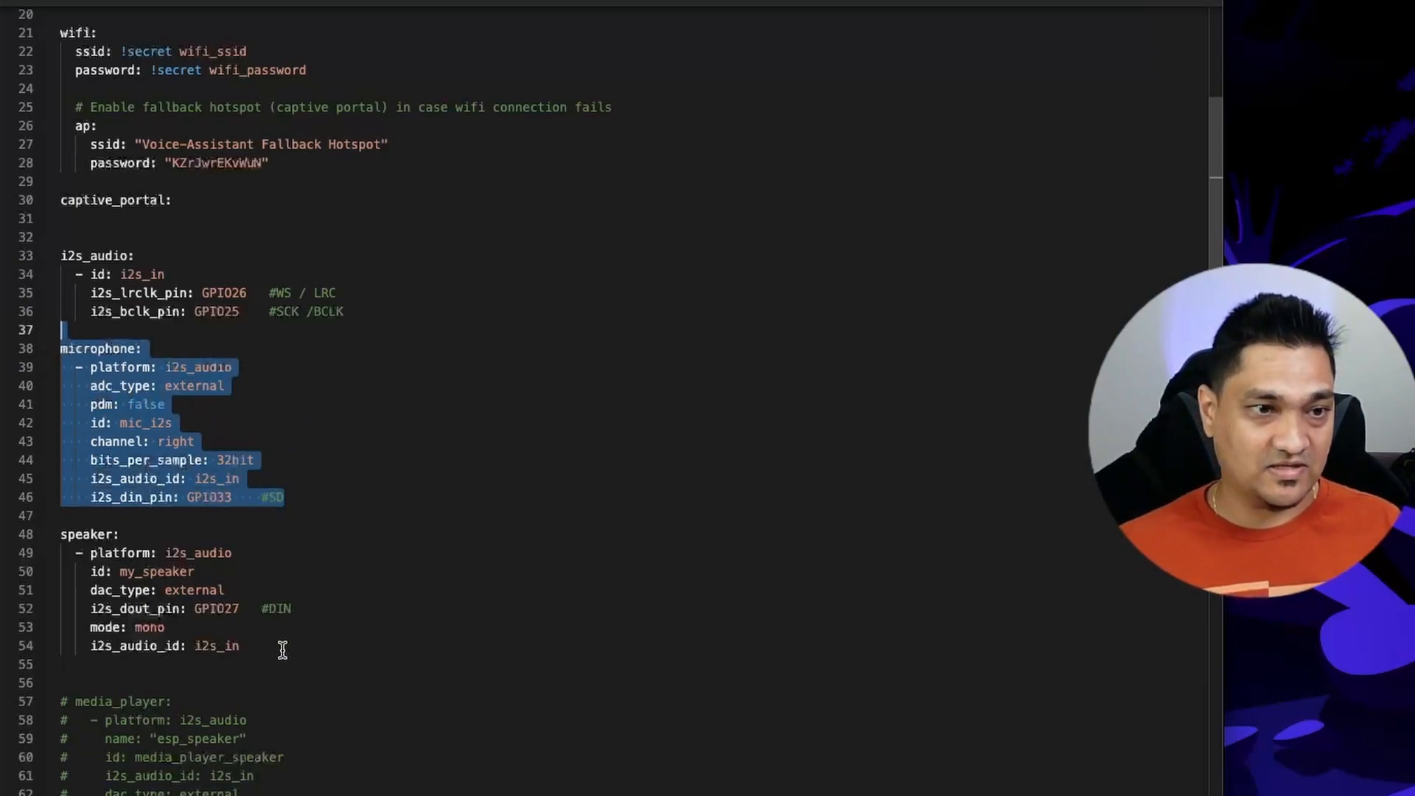
{"action": "left_click_drag", "start_coordinate": [284, 648], "coordinate": [16, 540]}
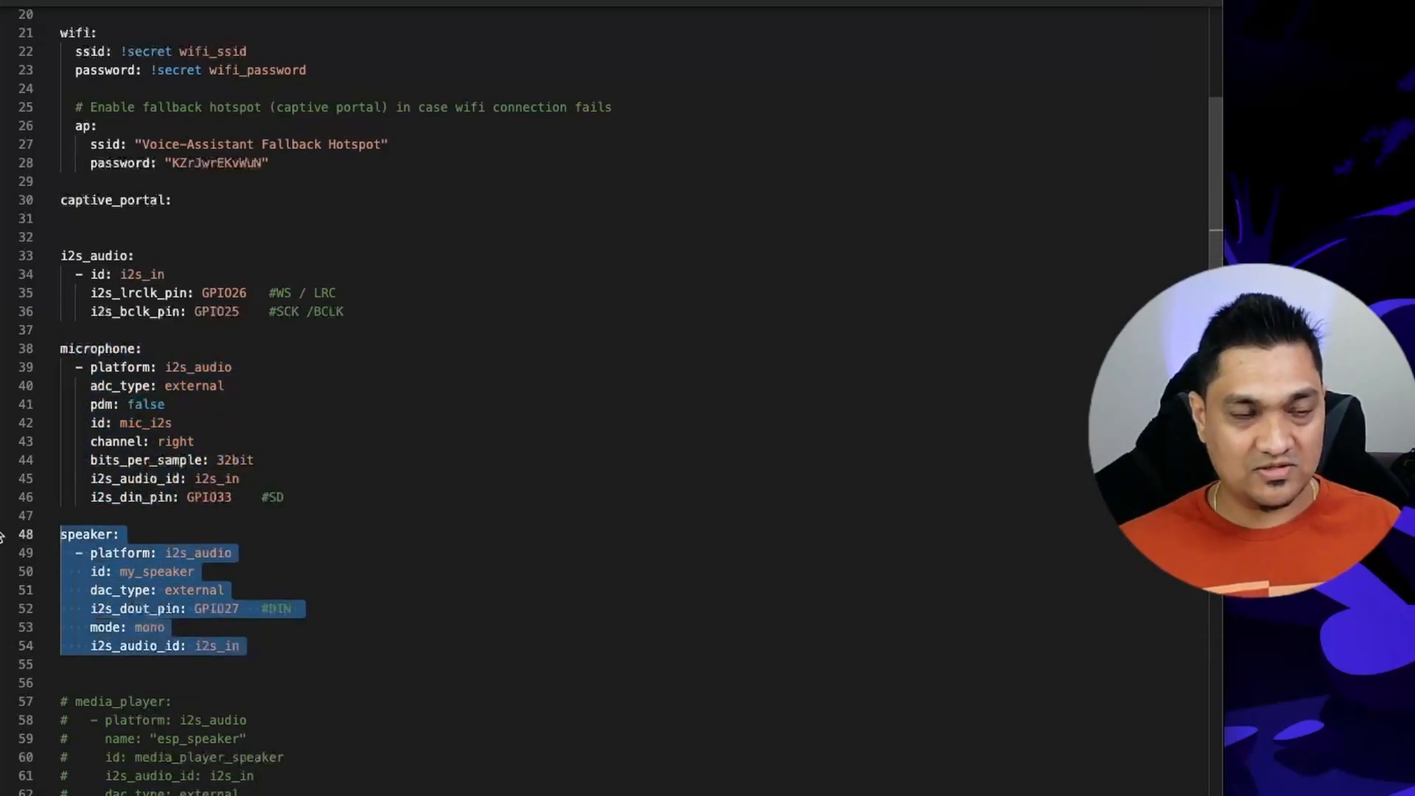
{"action": "left_click", "coordinate": [351, 551]}
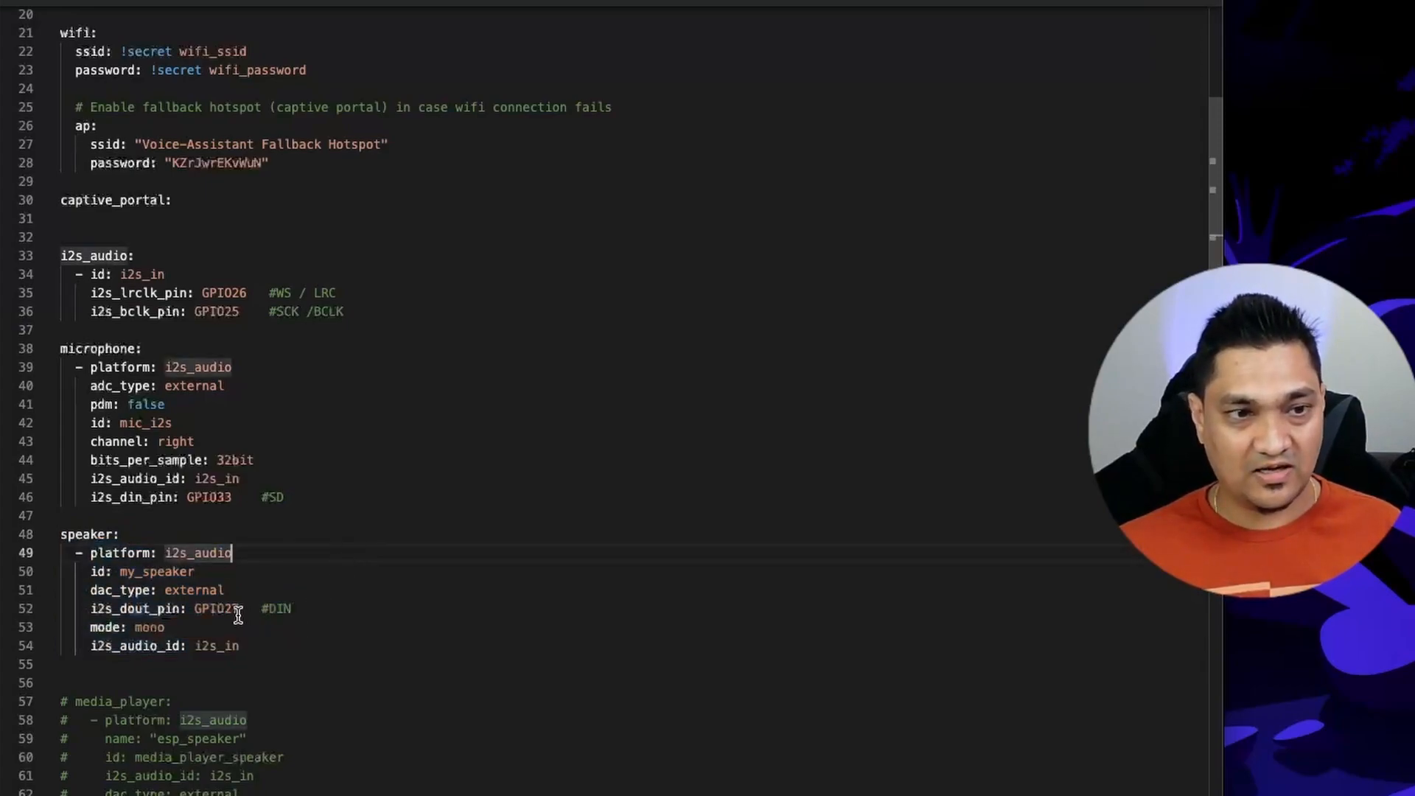
{"action": "left_click_drag", "start_coordinate": [253, 608], "coordinate": [196, 606]}
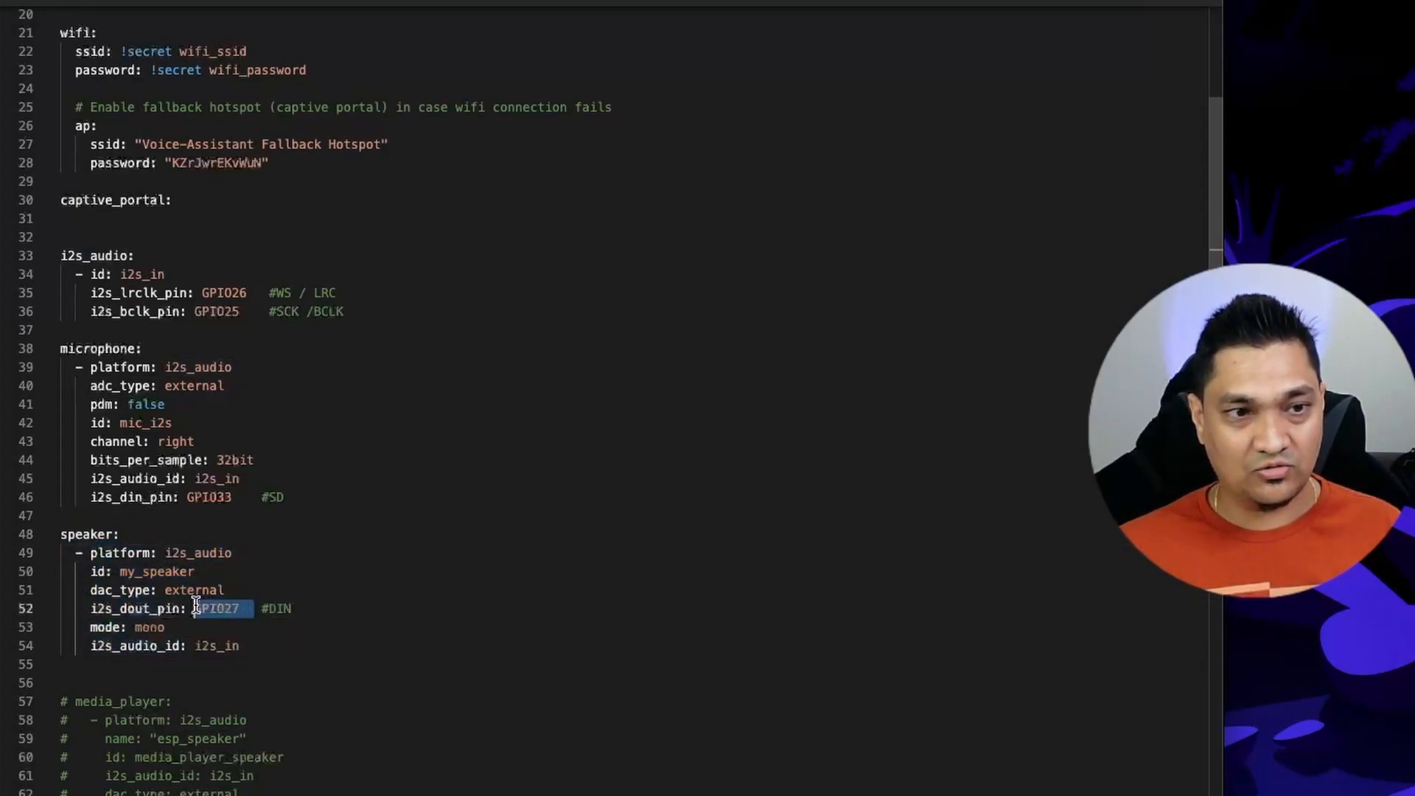
{"action": "double_click", "coordinate": [221, 607]}
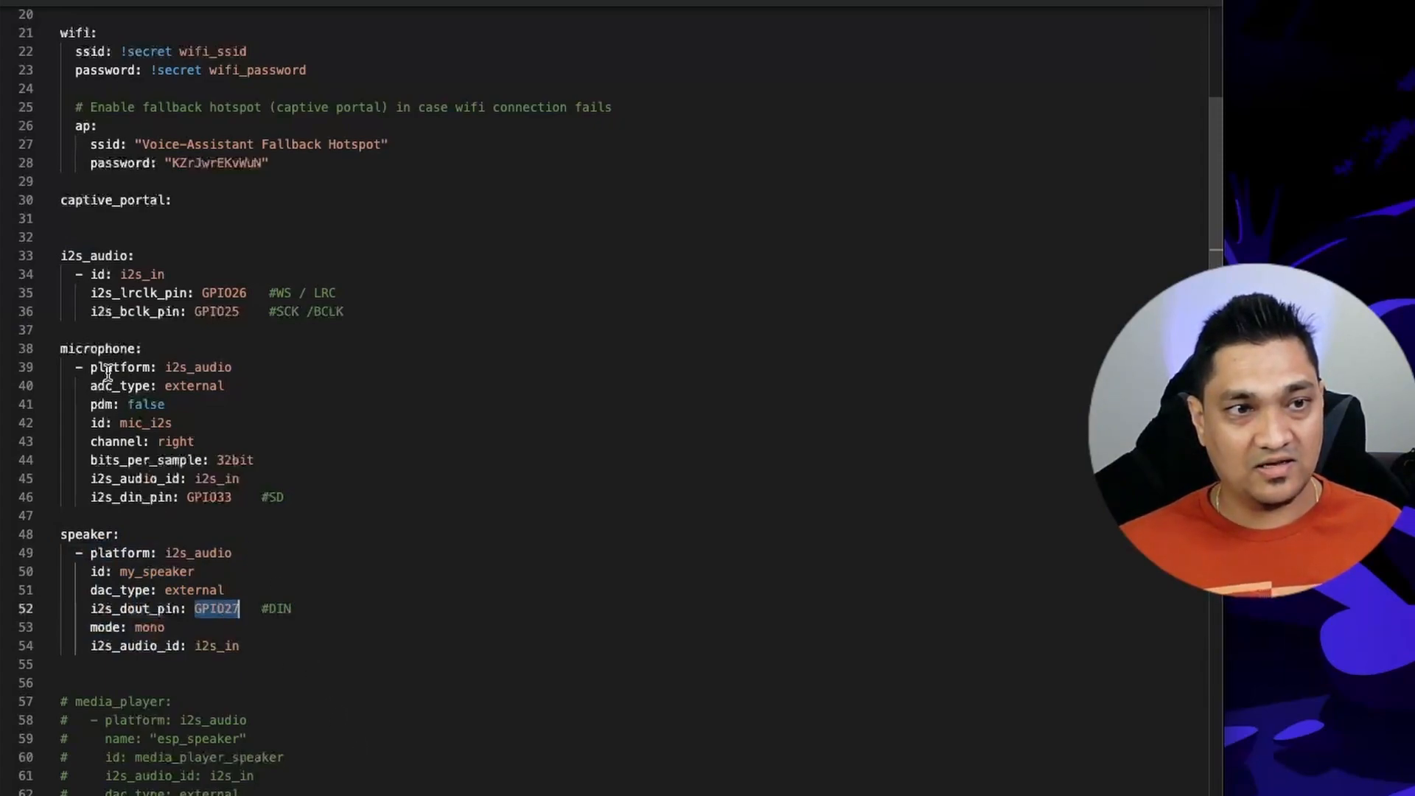
{"action": "double_click", "coordinate": [221, 498]}
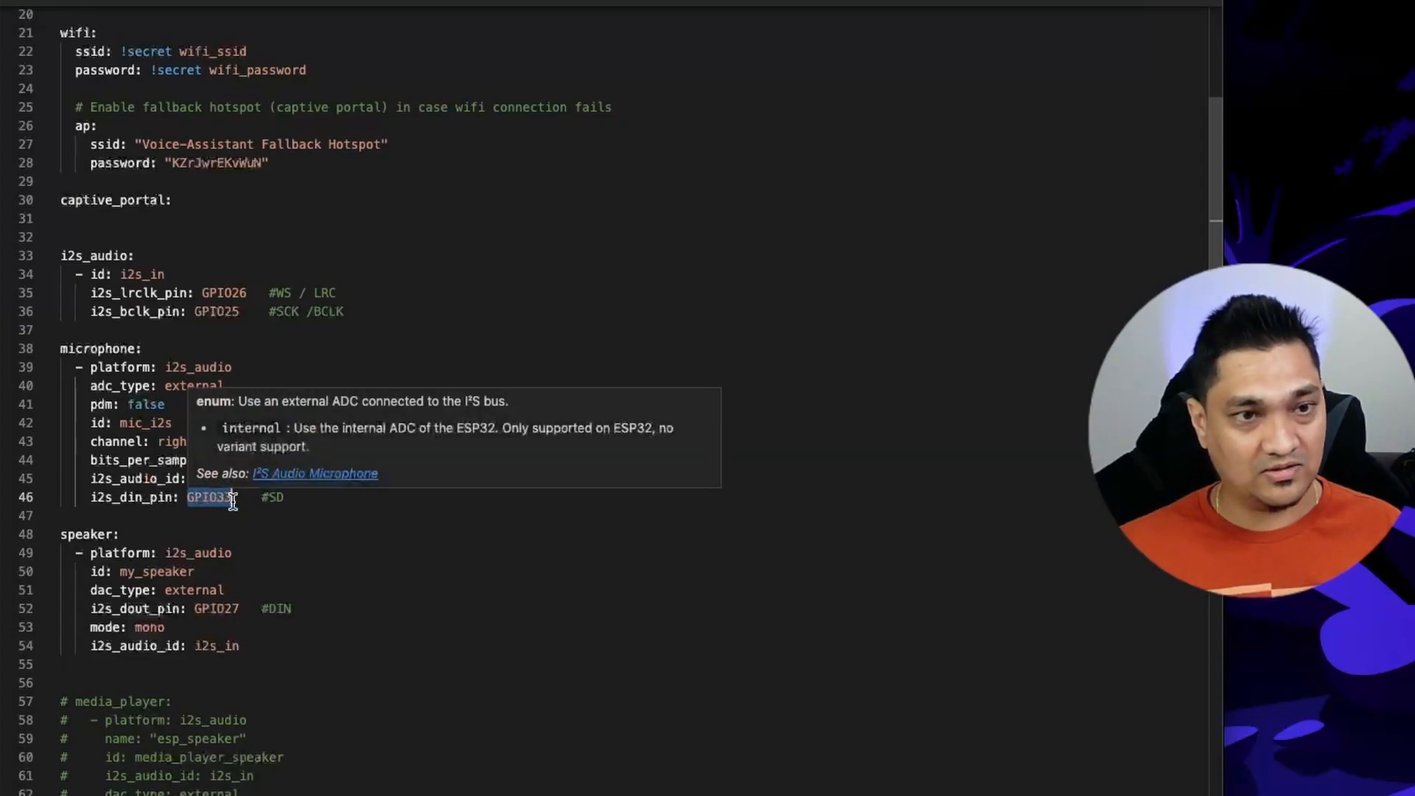
{"action": "left_click", "coordinate": [272, 367]}
{"action": "left_click_drag", "start_coordinate": [84, 292], "coordinate": [364, 315]}
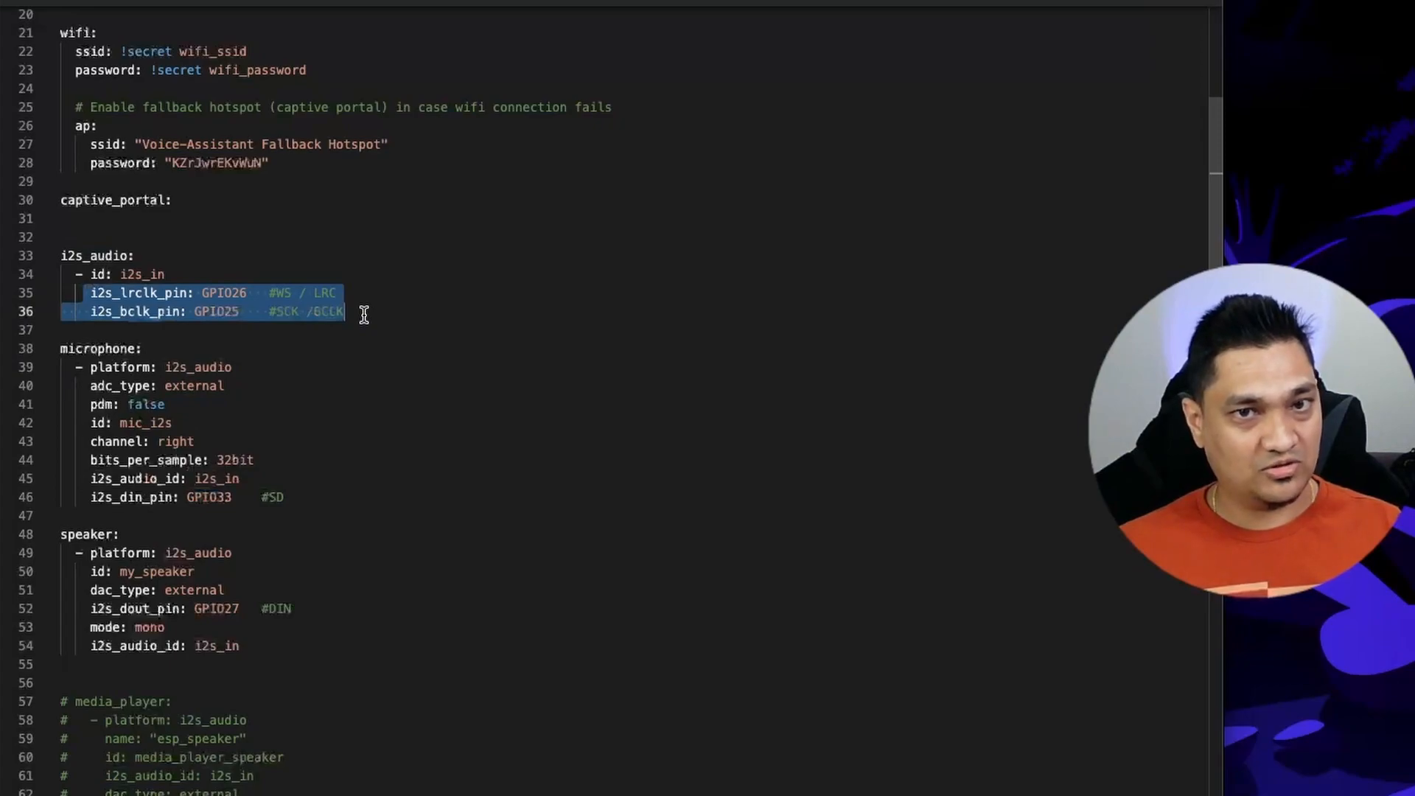
Review the i2s_audio pin comments and compare the speaker block with the commented-out media_player block in voice-assistant.yaml.
{"action": "left_click", "coordinate": [379, 309]}
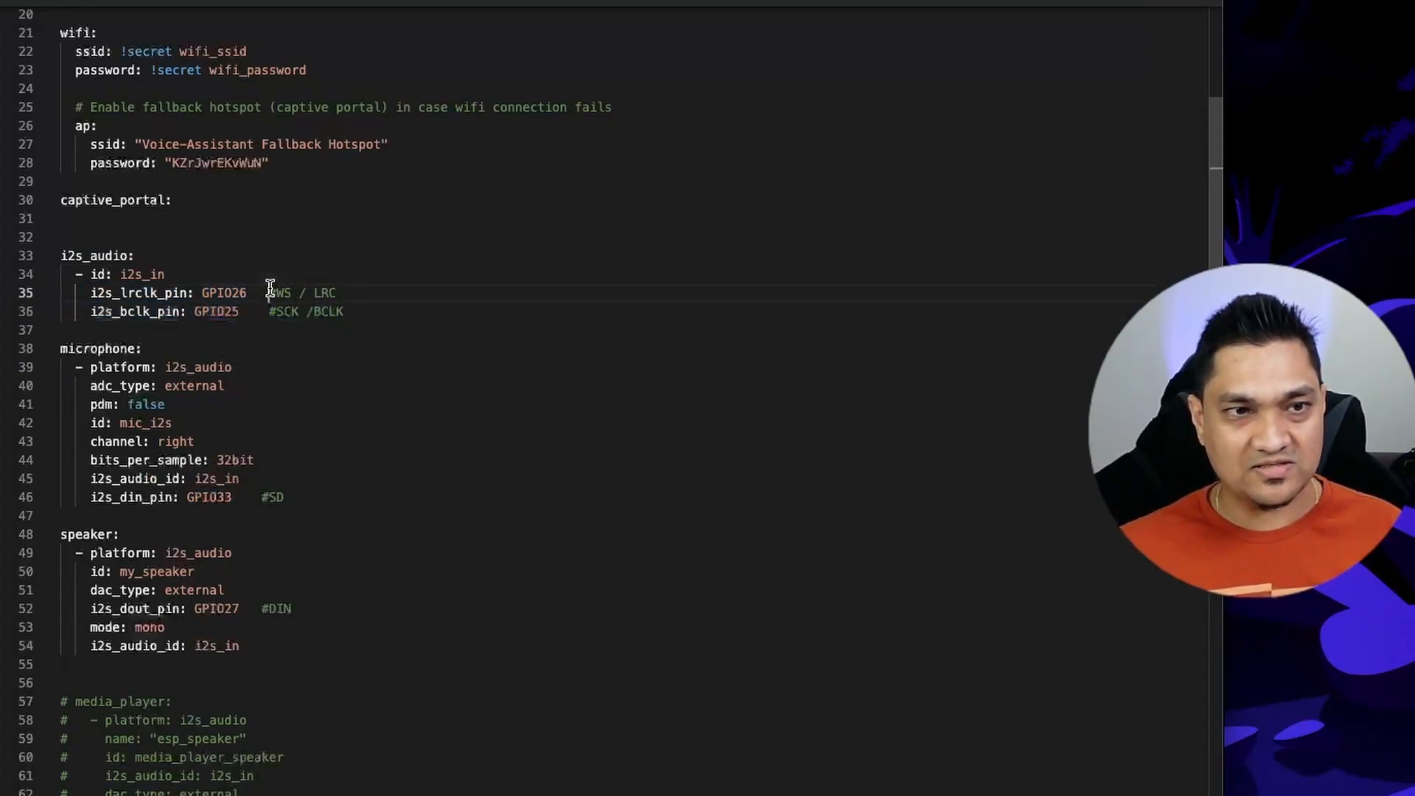
{"action": "left_click_drag", "start_coordinate": [269, 292], "coordinate": [340, 292]}
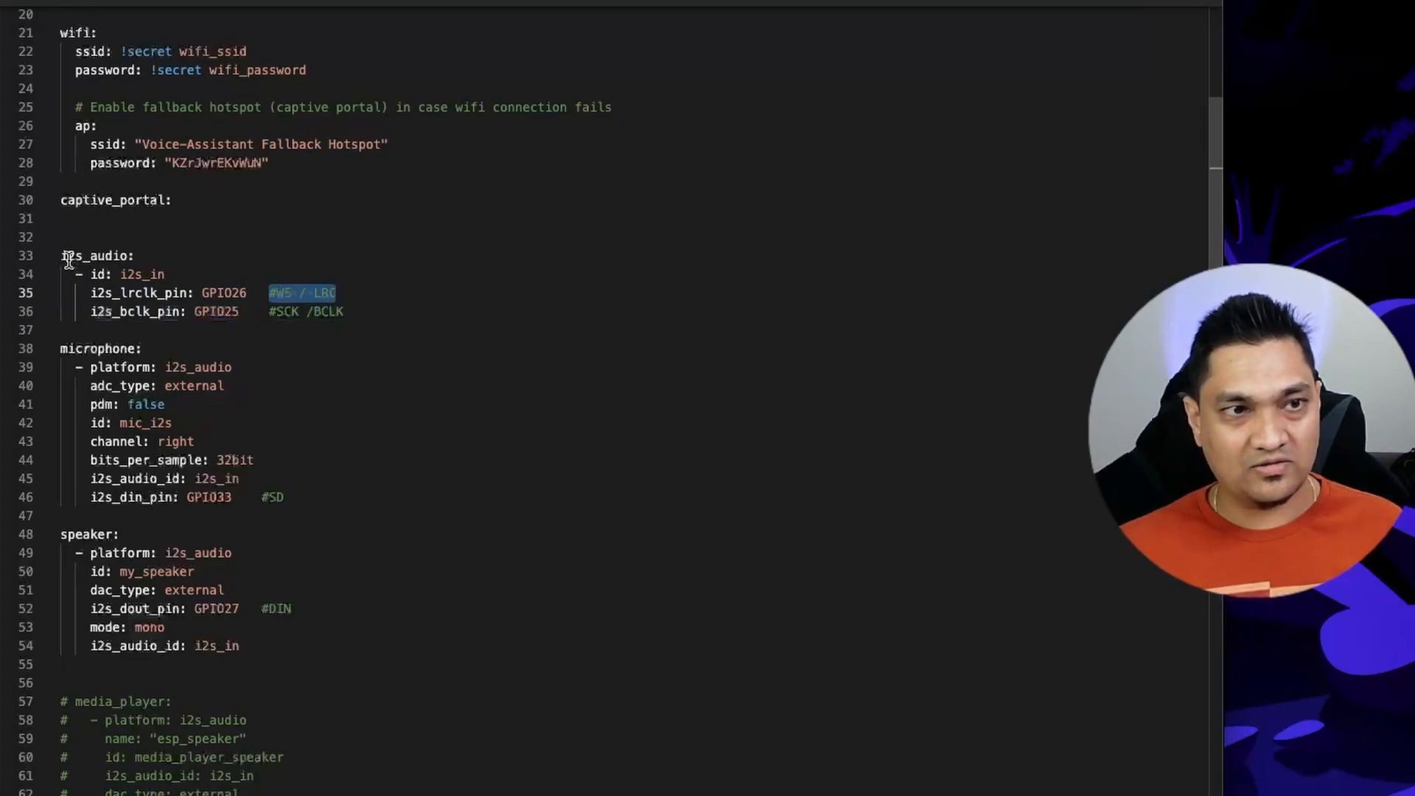
{"action": "left_click_drag", "start_coordinate": [61, 255], "coordinate": [192, 262]}
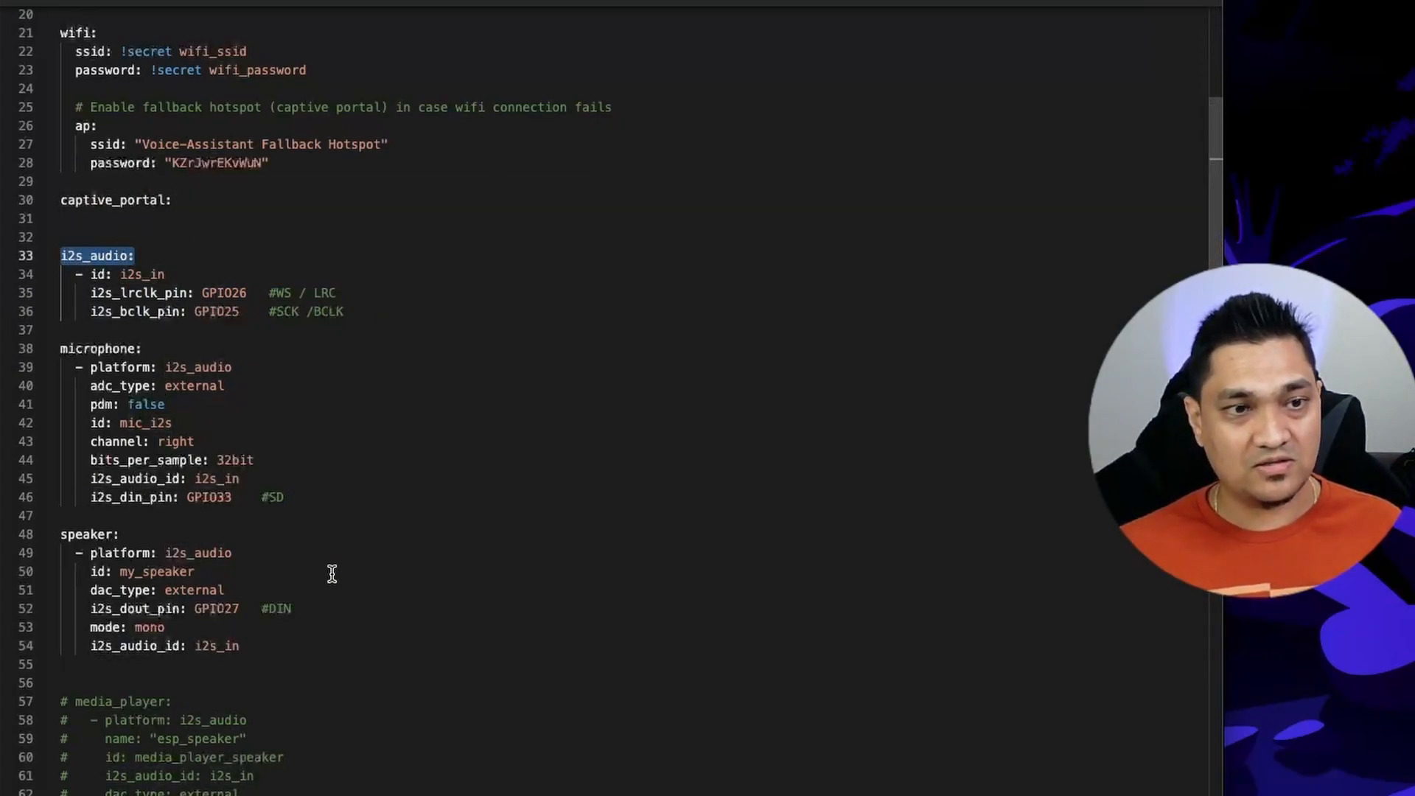
{"action": "scroll", "coordinate": [395, 538], "scroll_direction": "down", "scroll_amount": 3}
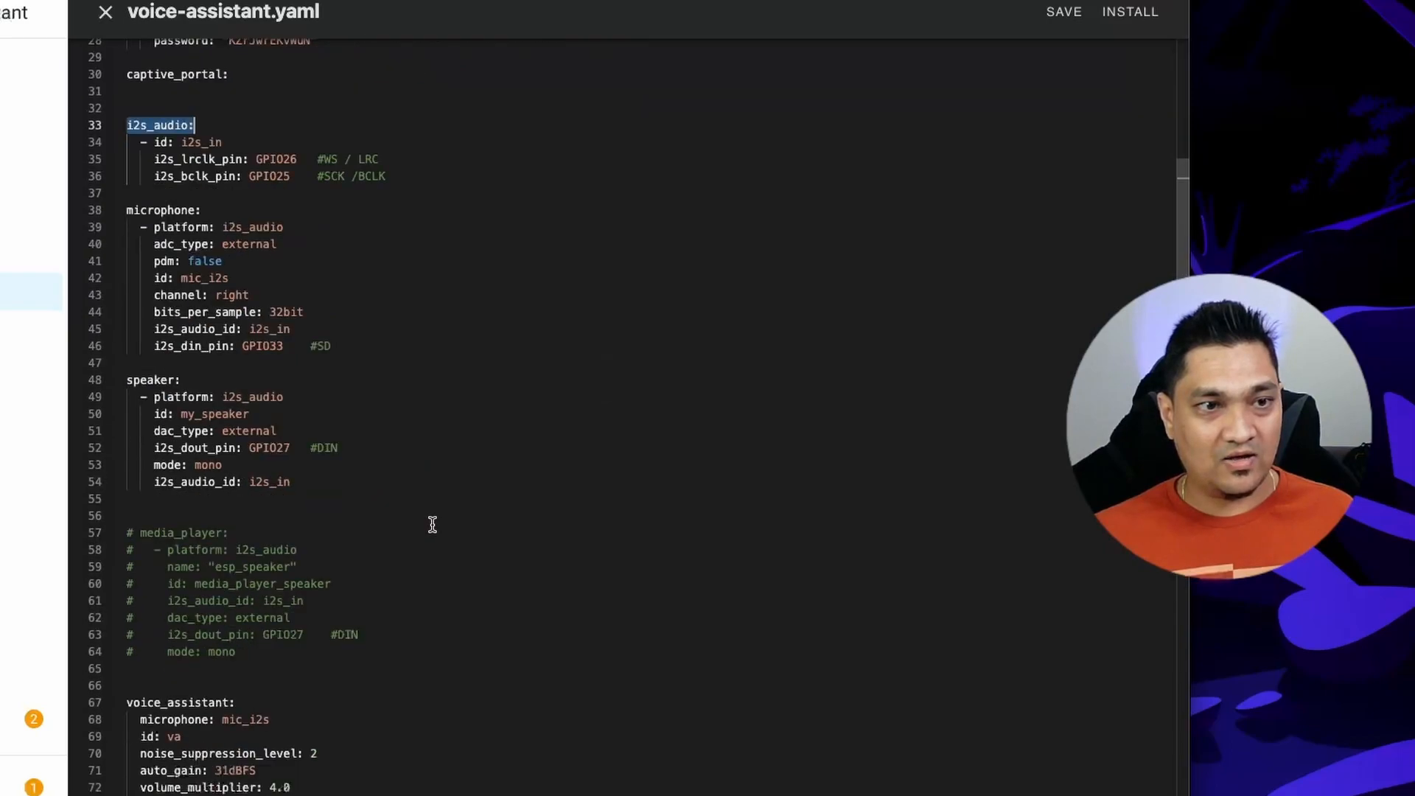
{"action": "scroll", "coordinate": [433, 524], "scroll_direction": "down", "scroll_amount": 1}
{"action": "left_click_drag", "start_coordinate": [313, 629], "coordinate": [138, 476]}
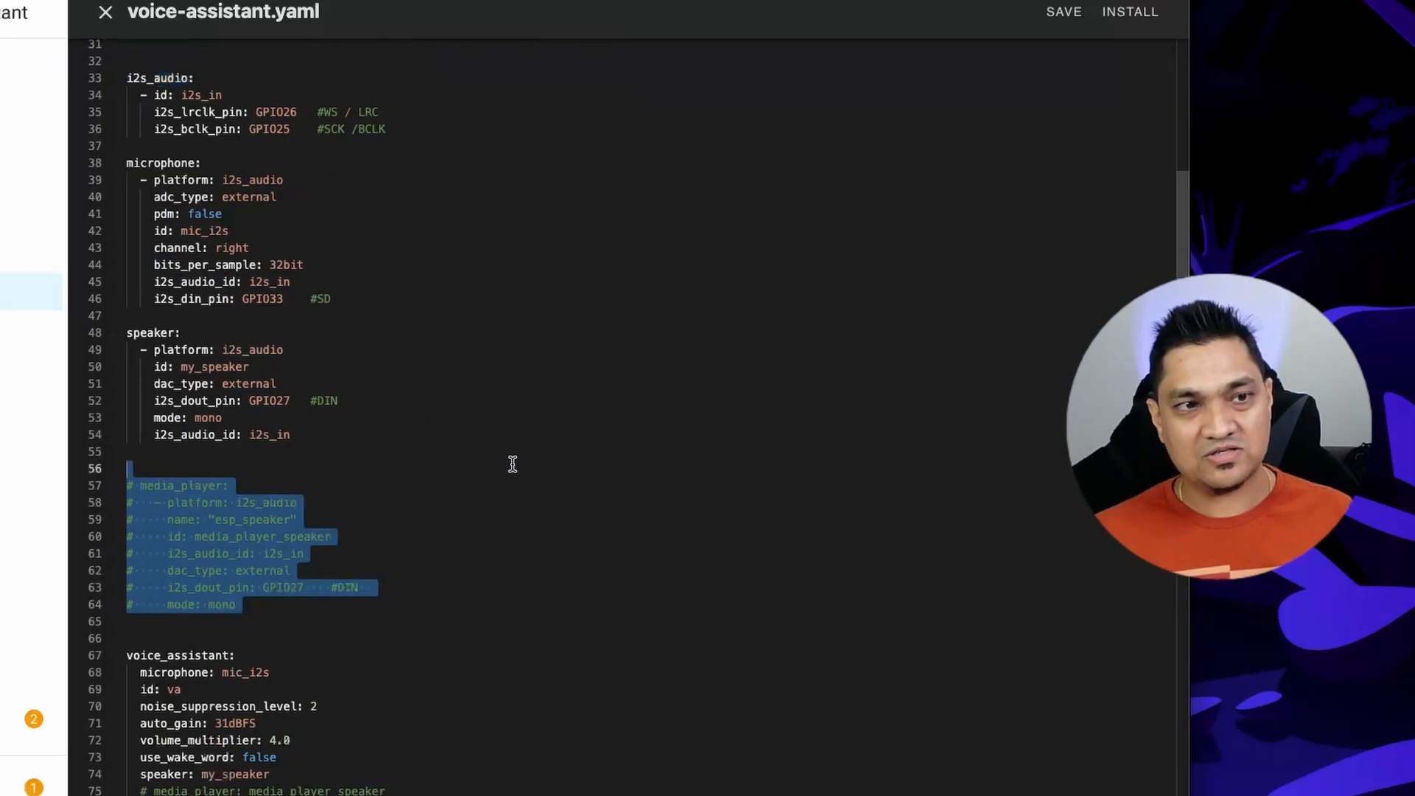
{"action": "left_click_drag", "start_coordinate": [319, 439], "coordinate": [130, 330]}
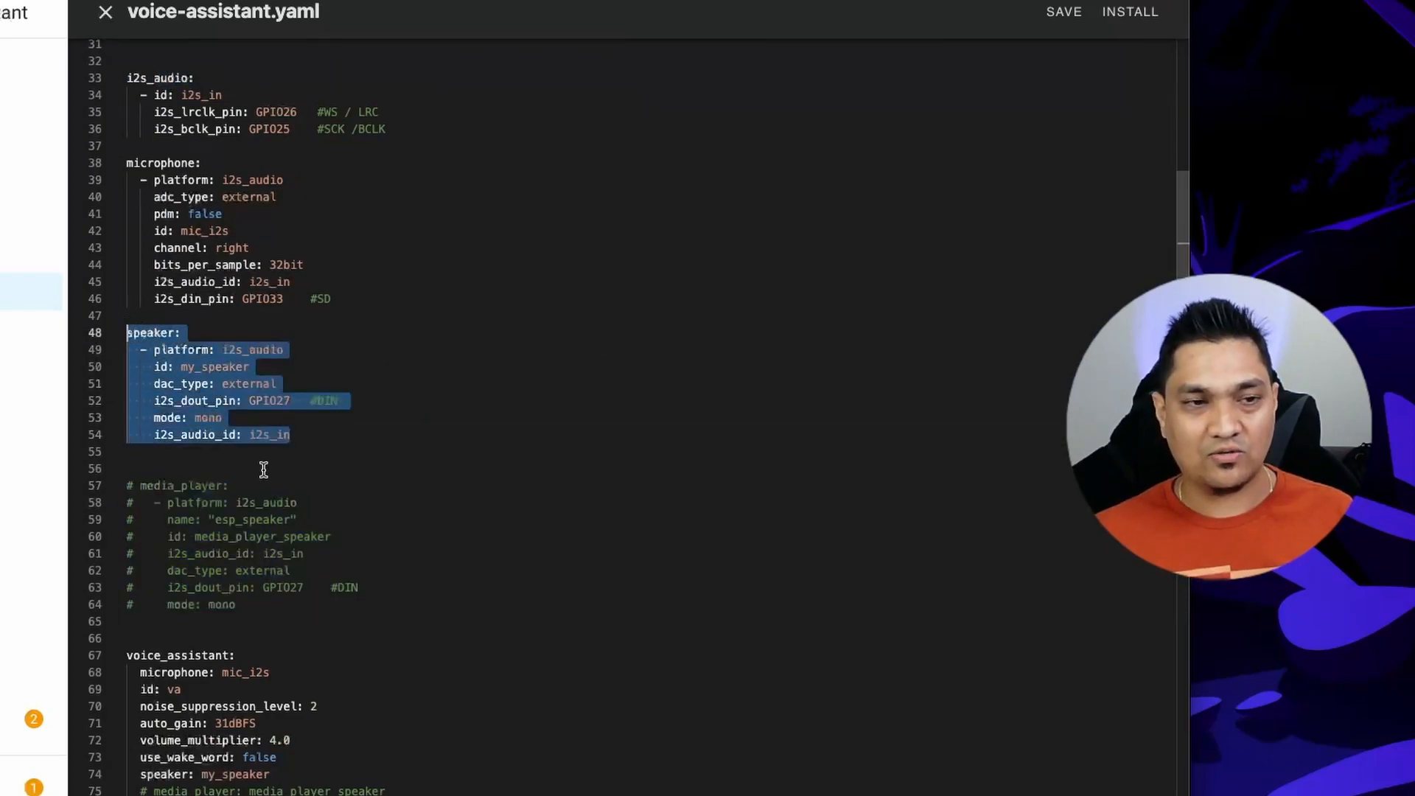
{"action": "left_click_drag", "start_coordinate": [299, 603], "coordinate": [61, 489]}
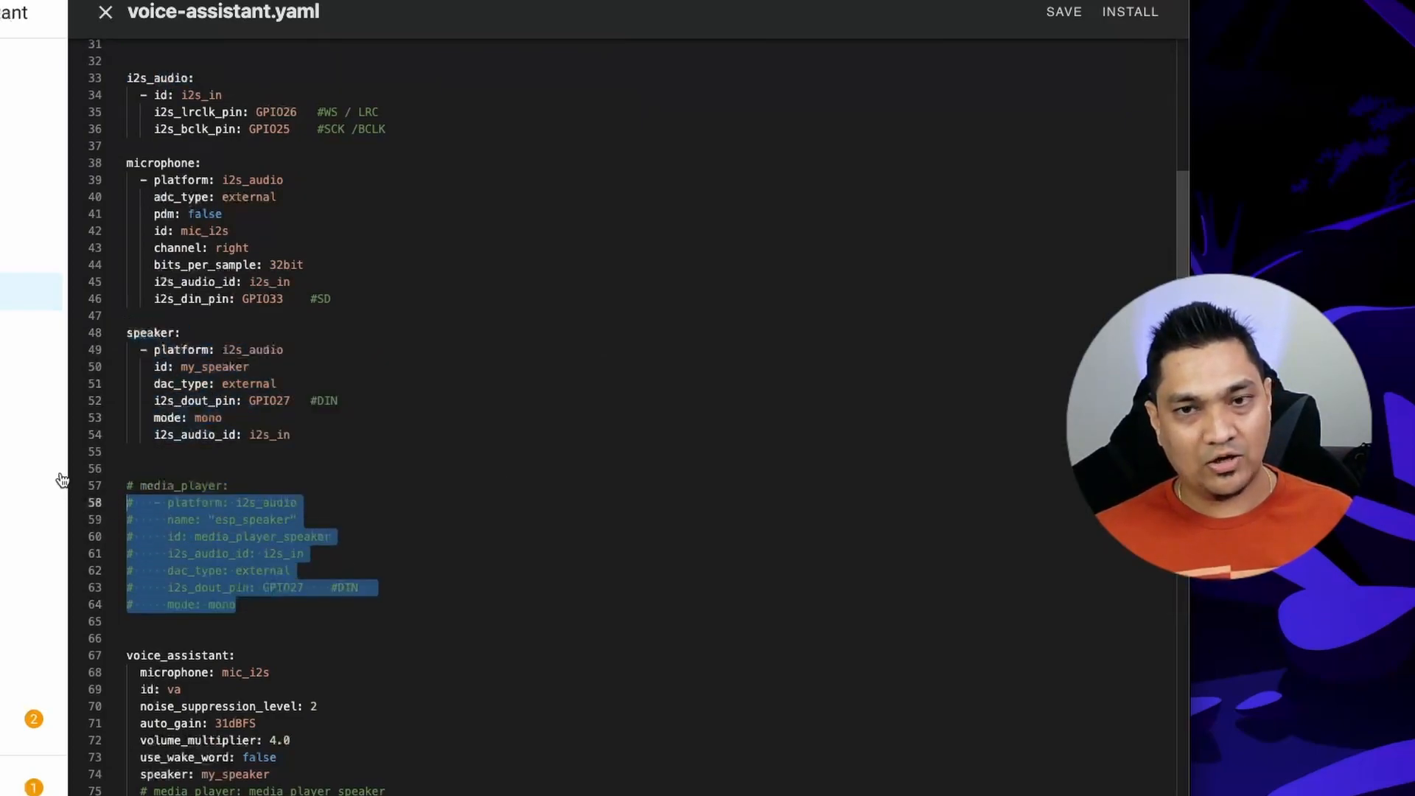
{"action": "left_click", "coordinate": [129, 486], "text": "shift"}
{"action": "scroll", "coordinate": [405, 537], "scroll_direction": "down", "scroll_amount": 6}
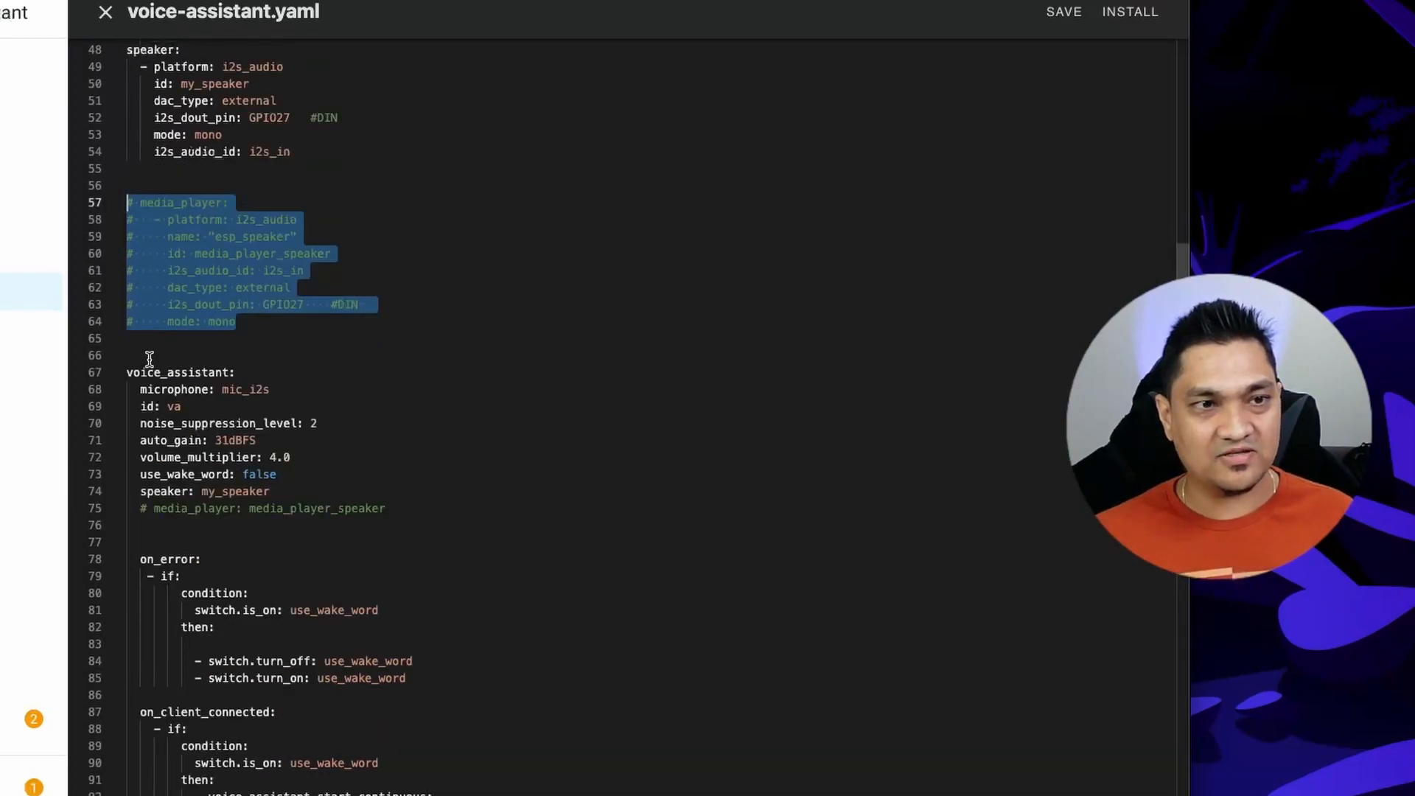
Check how the microphone, speaker and commented media_player entries under voice_assistant match the ids in the component blocks above.
{"action": "left_click", "coordinate": [209, 372]}
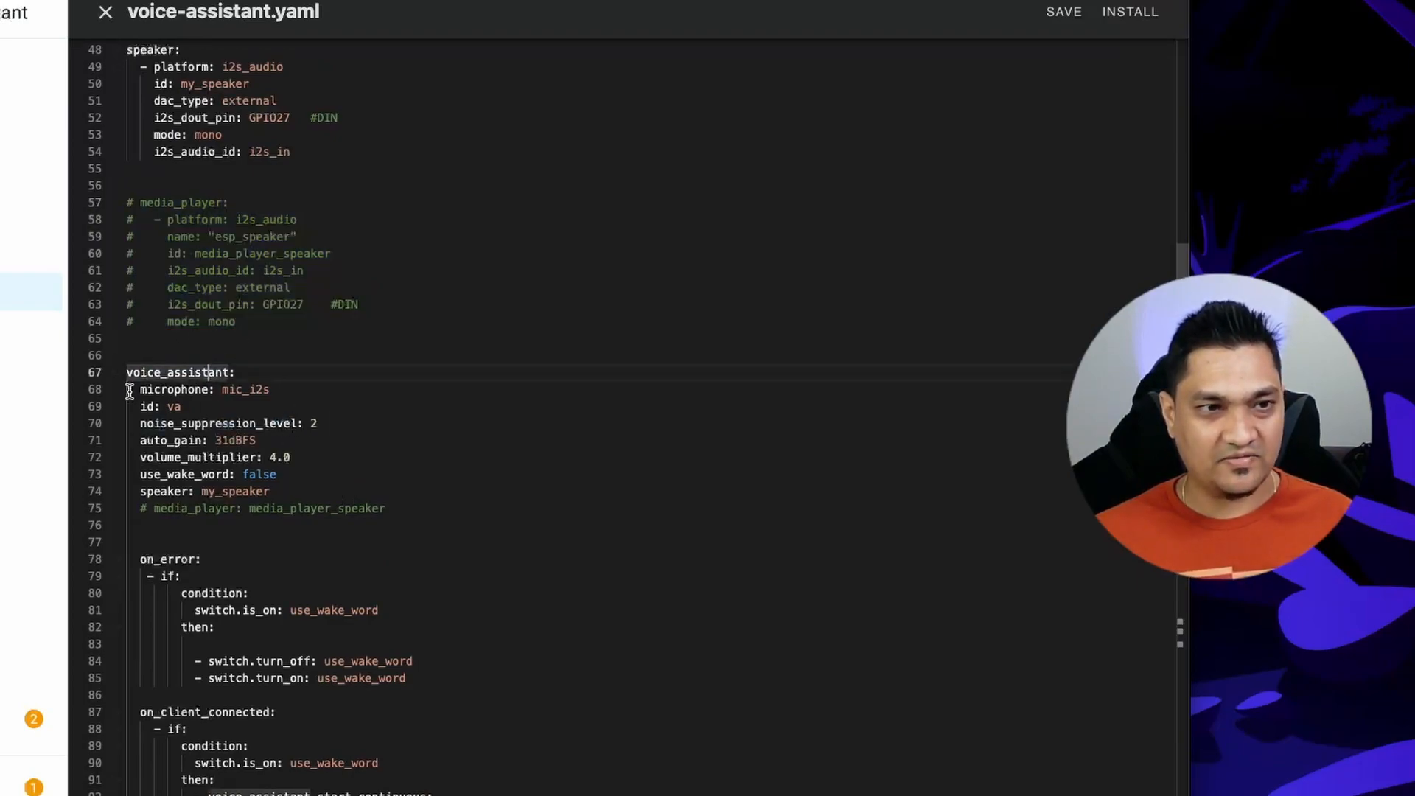
{"action": "left_click_drag", "start_coordinate": [134, 389], "coordinate": [277, 388]}
{"action": "left_click_drag", "start_coordinate": [271, 491], "coordinate": [127, 491]}
{"action": "double_click", "coordinate": [245, 389]}
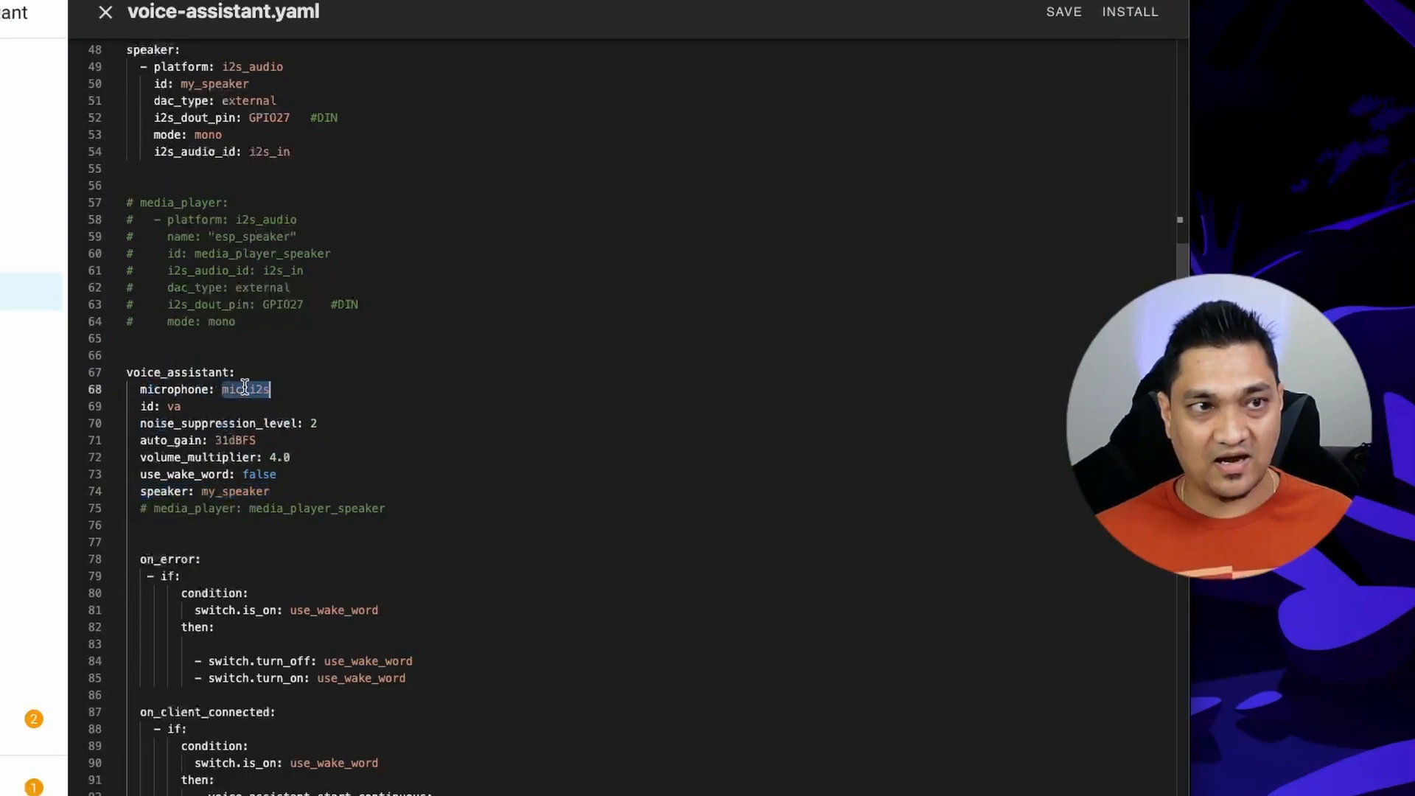
{"action": "scroll", "coordinate": [204, 92], "scroll_direction": "up", "scroll_amount": 3}
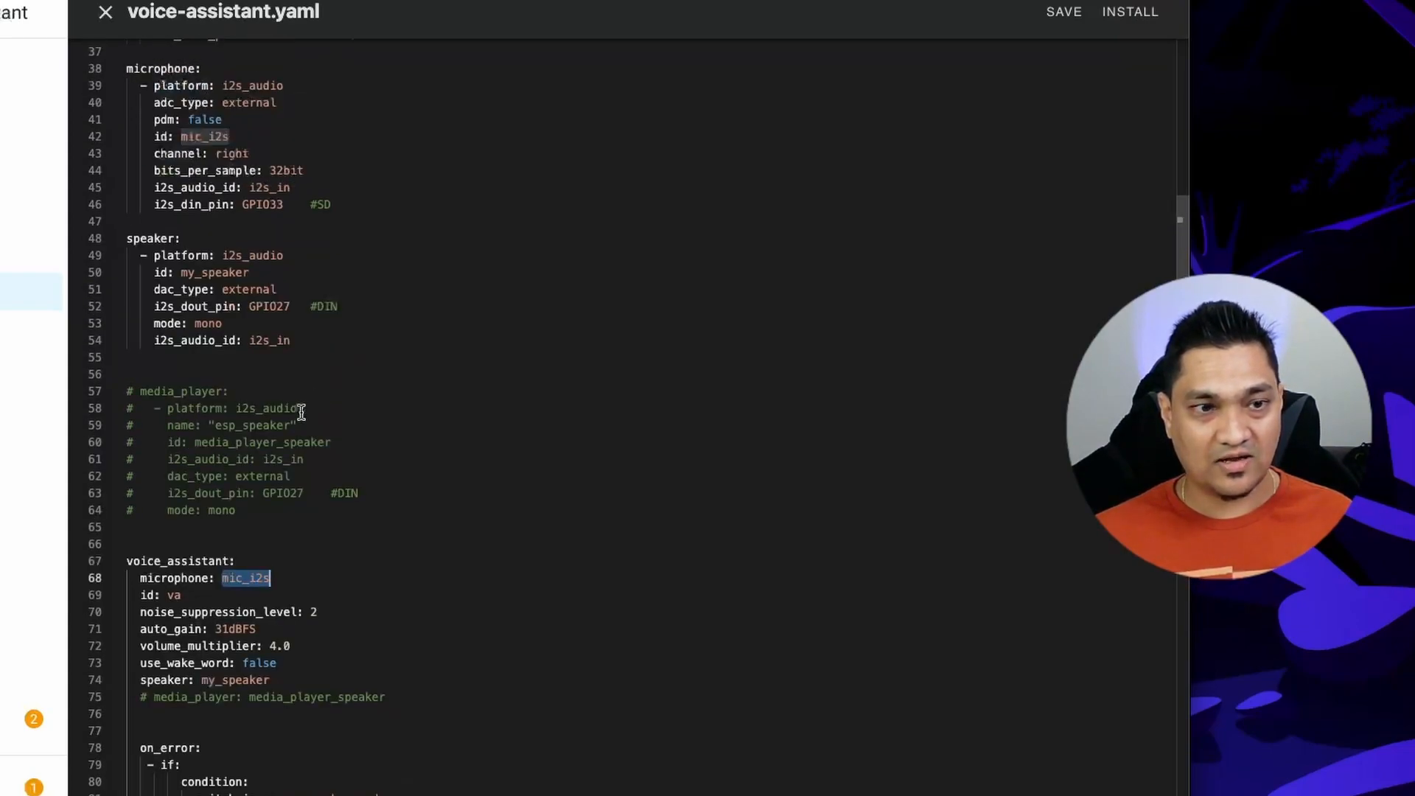
{"action": "double_click", "coordinate": [254, 678]}
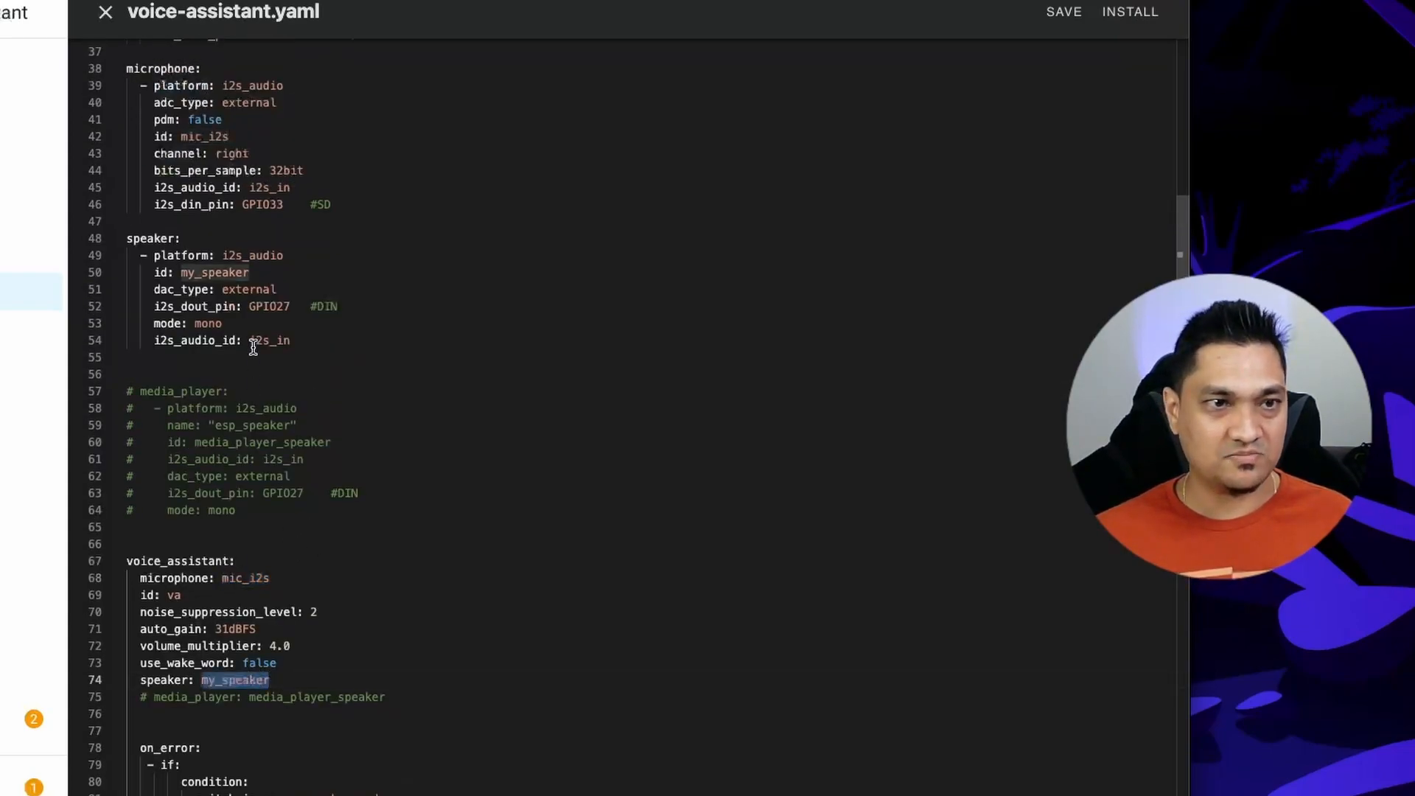
{"action": "double_click", "coordinate": [244, 272]}
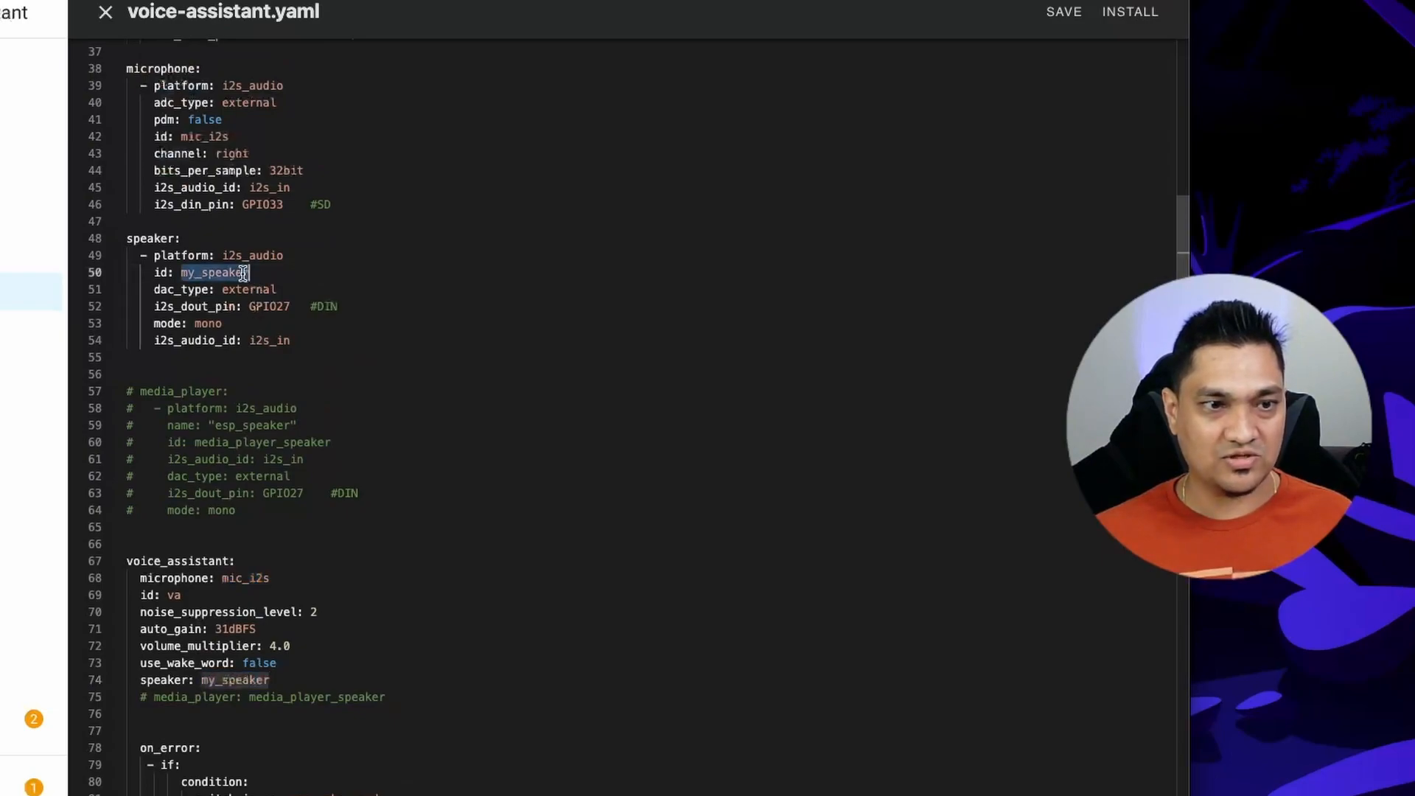
{"action": "double_click", "coordinate": [188, 696]}
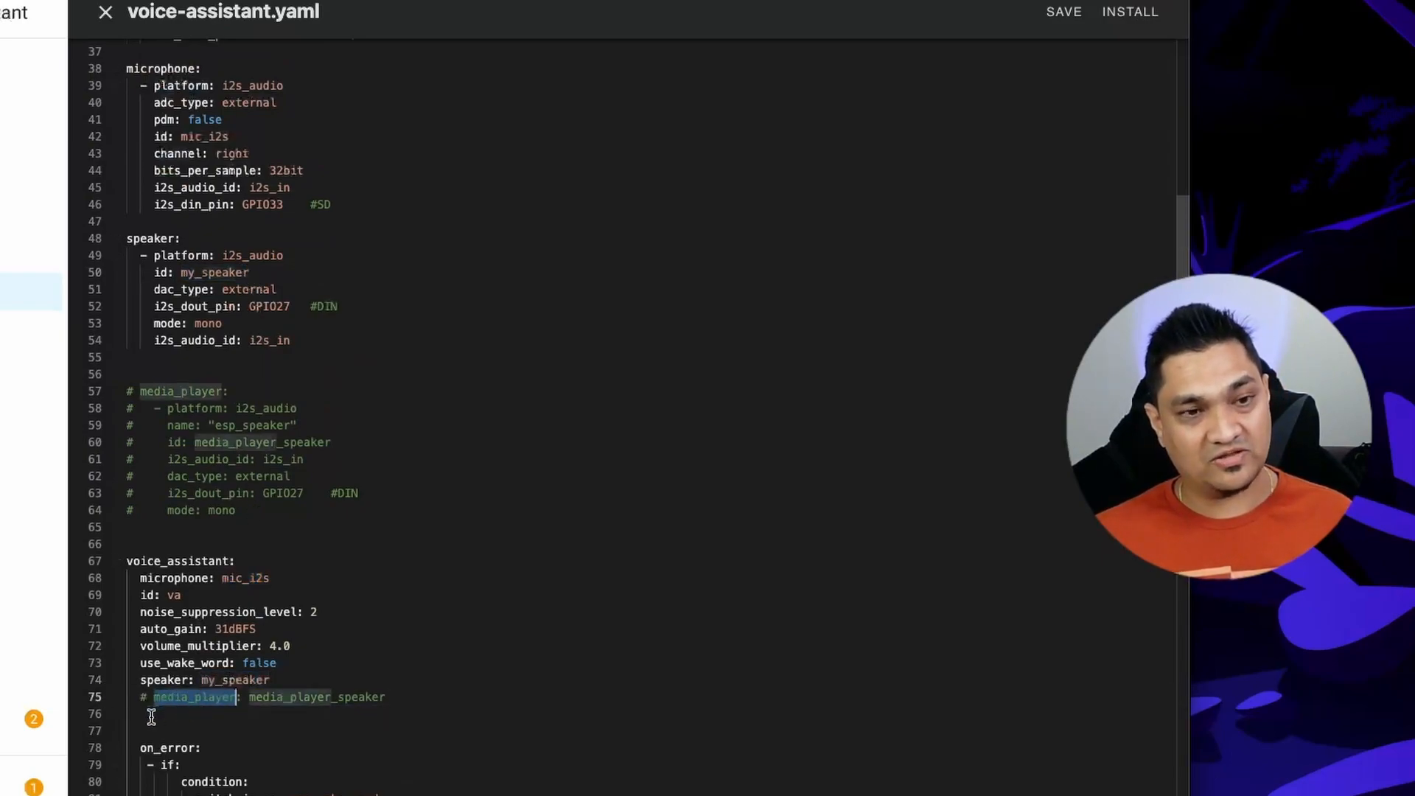
{"action": "double_click", "coordinate": [313, 697]}
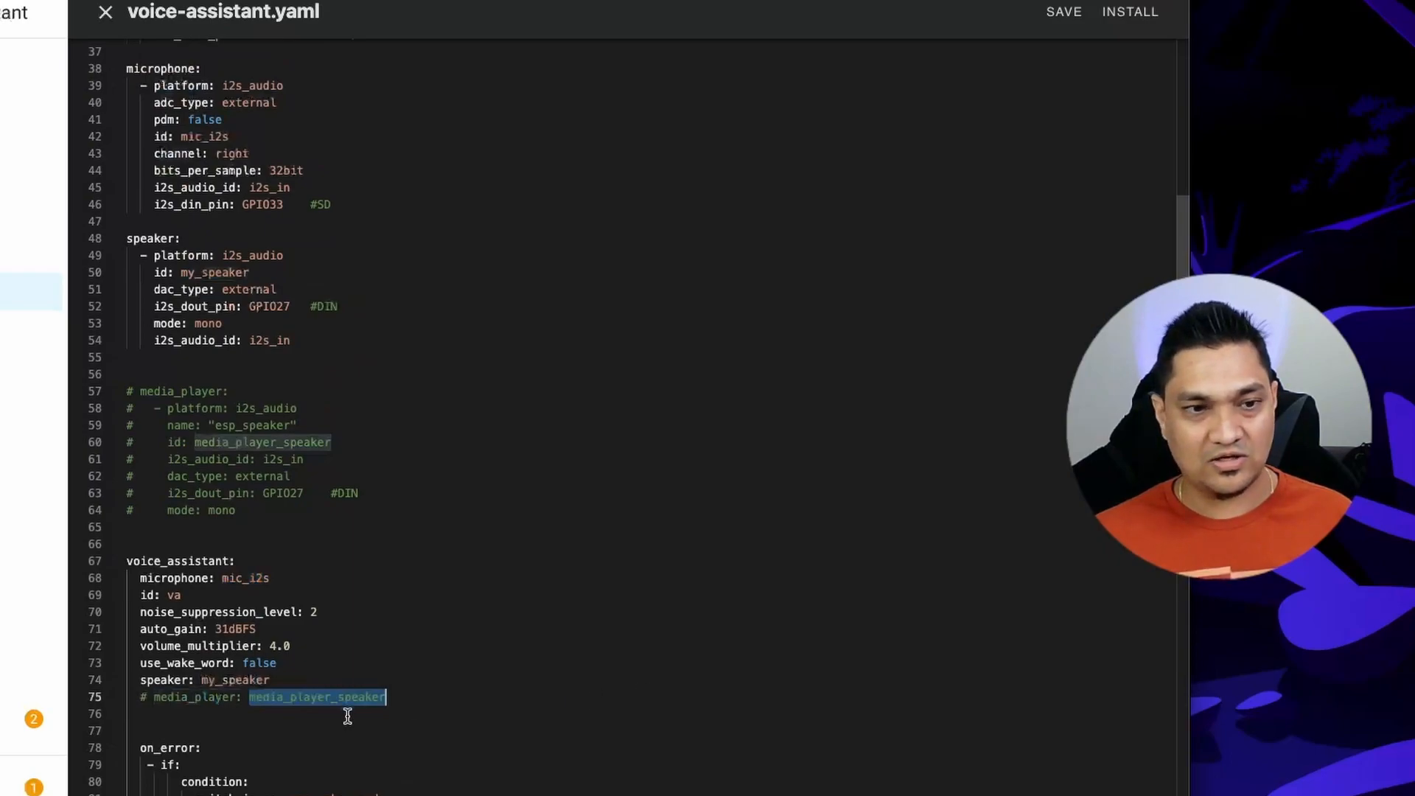
{"action": "left_click", "coordinate": [420, 695]}
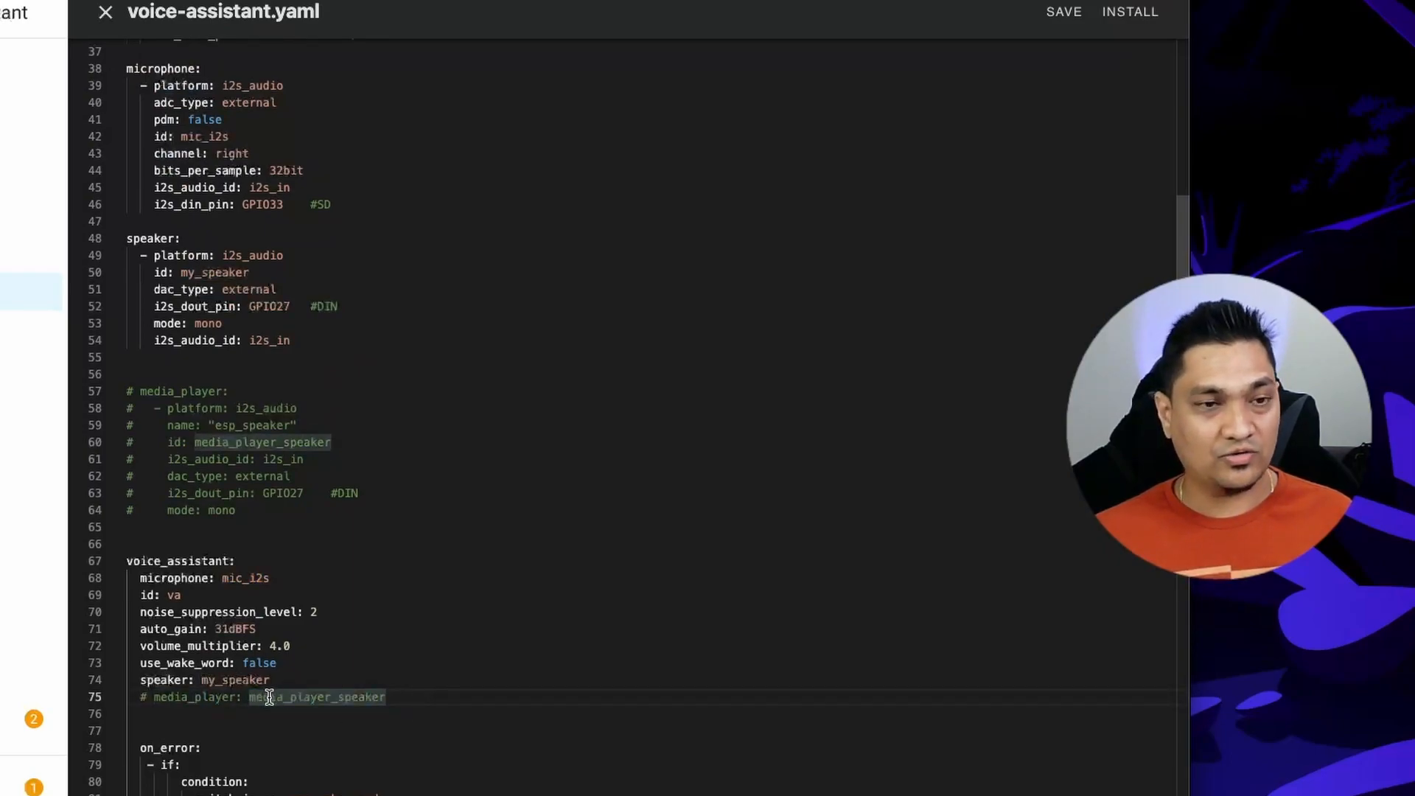
{"action": "triple_click", "coordinate": [442, 700]}
{"action": "left_click_drag", "start_coordinate": [330, 529], "coordinate": [66, 395]}
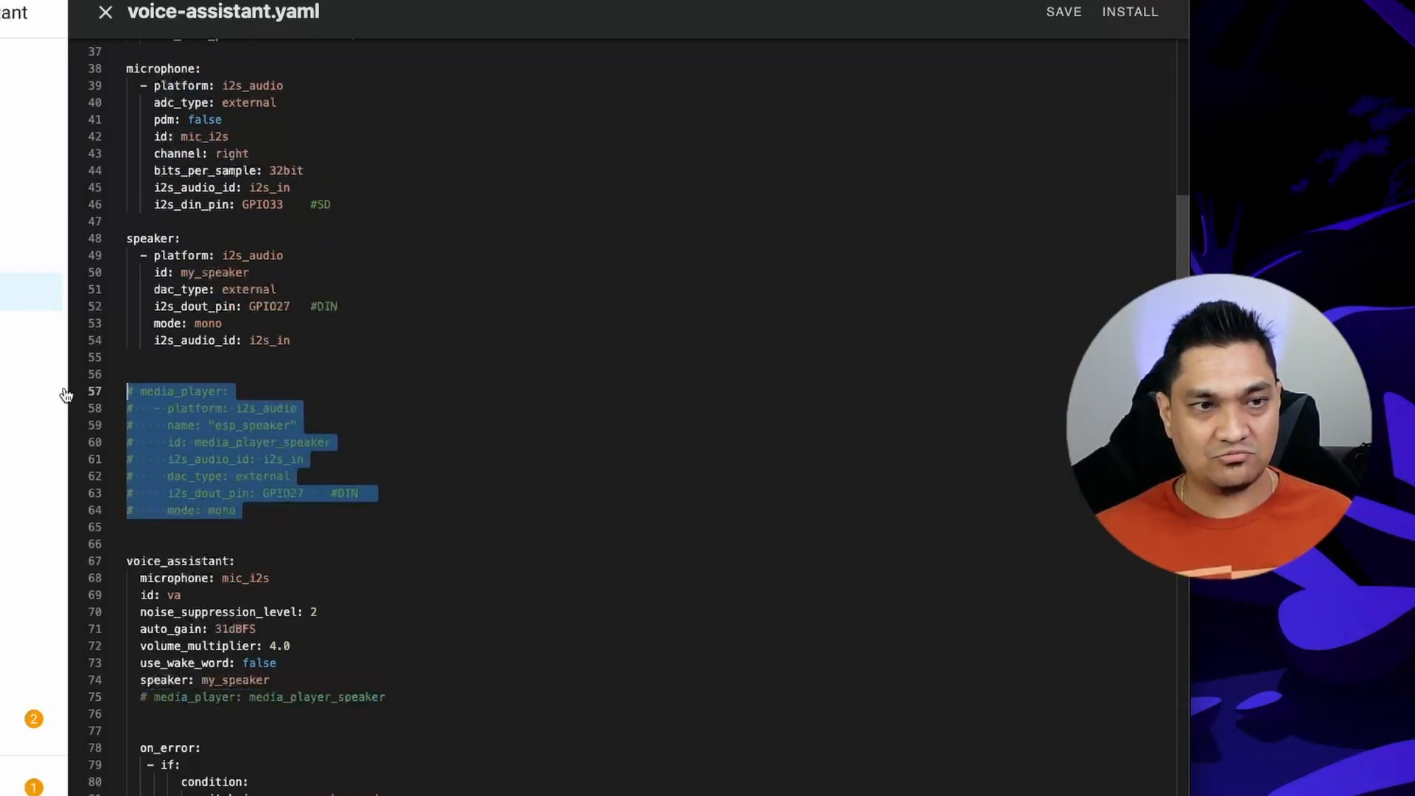
Examine the on_error, on_client_connected and on_client_disconnected handlers of the voice_assistant block.
{"action": "scroll", "coordinate": [467, 457], "scroll_direction": "down", "scroll_amount": 6}
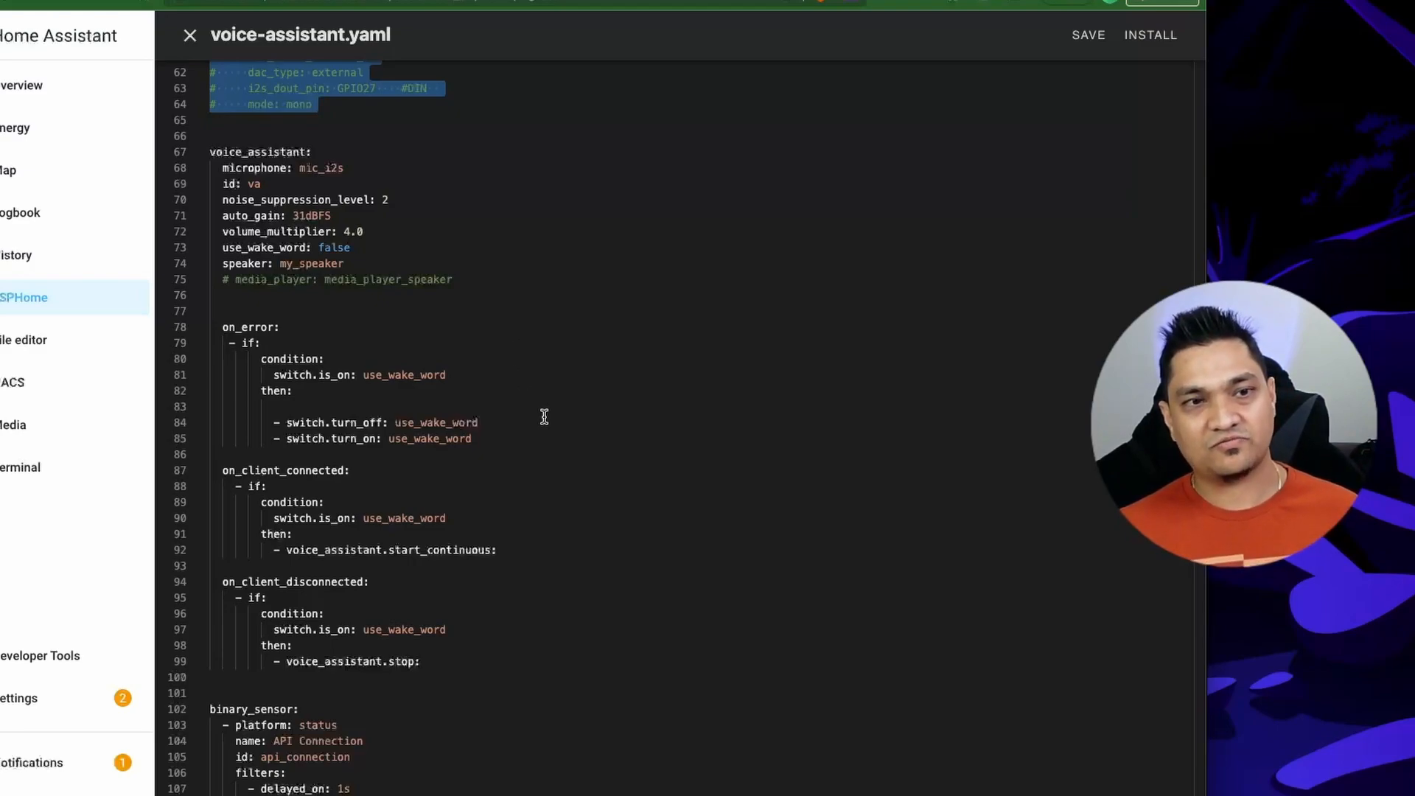
{"action": "left_click_drag", "start_coordinate": [450, 661], "coordinate": [180, 451]}
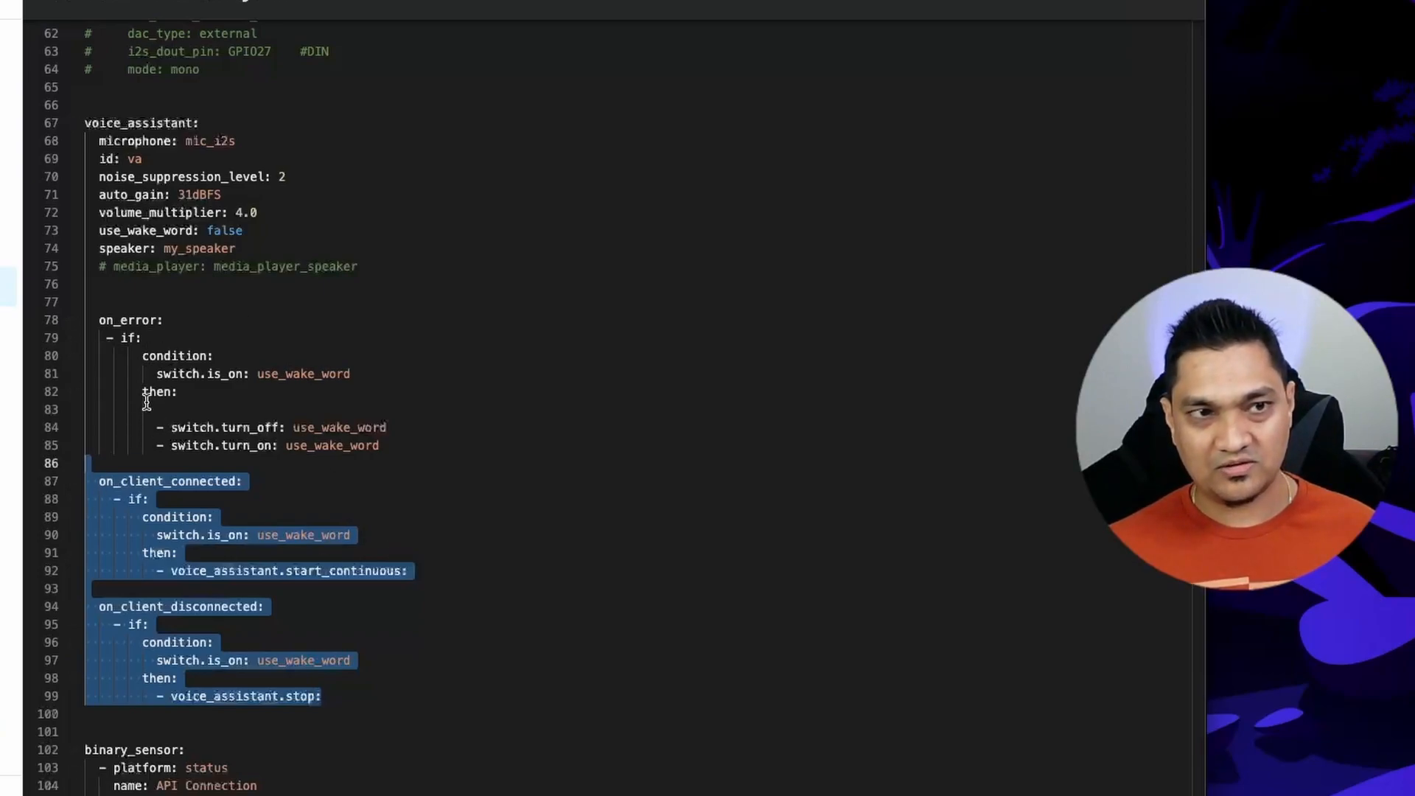
{"action": "mouse_move", "coordinate": [94, 130]}
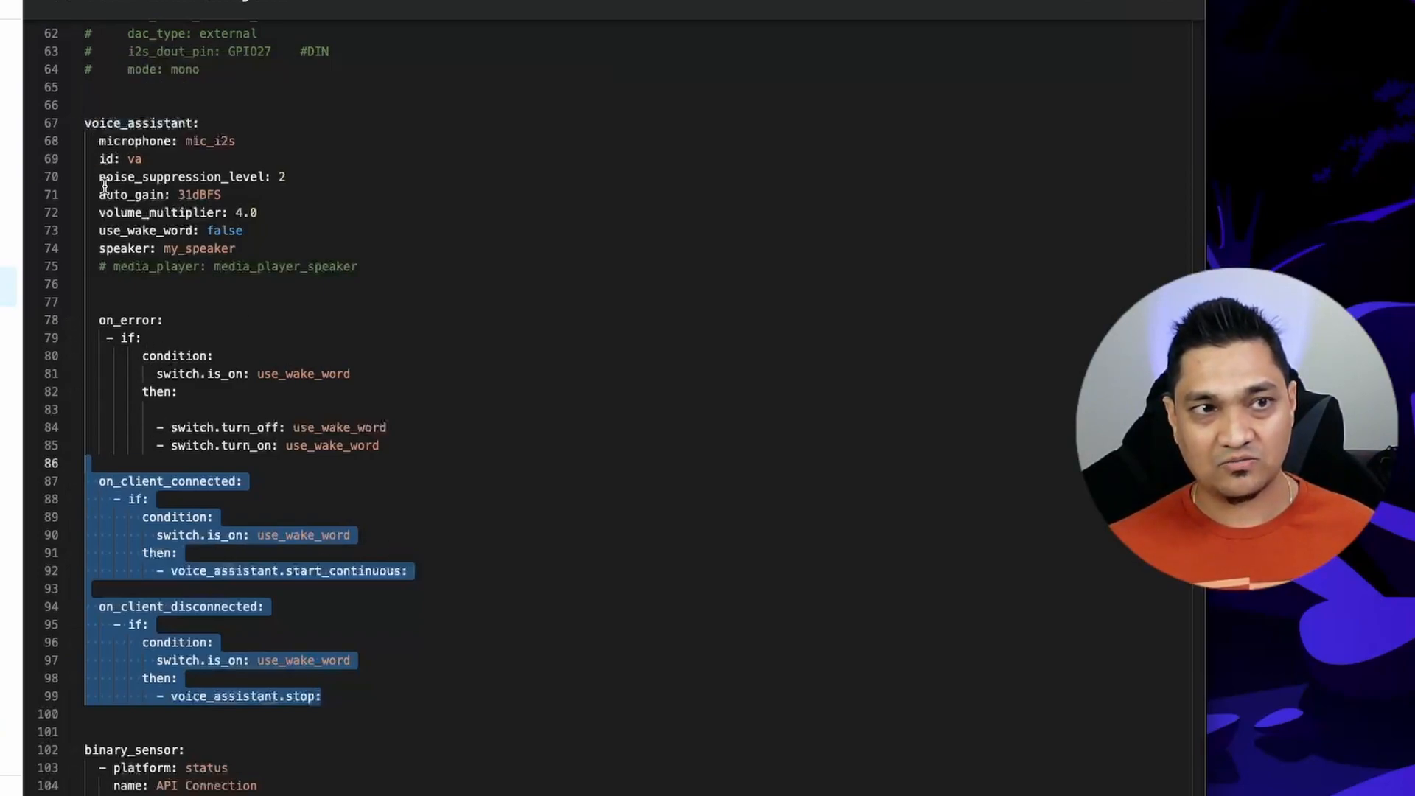
{"action": "left_click", "coordinate": [96, 481]}
{"action": "left_click_drag", "start_coordinate": [96, 481], "coordinate": [316, 714]}
{"action": "left_click", "coordinate": [252, 320]}
{"action": "left_click_drag", "start_coordinate": [445, 449], "coordinate": [47, 330]}
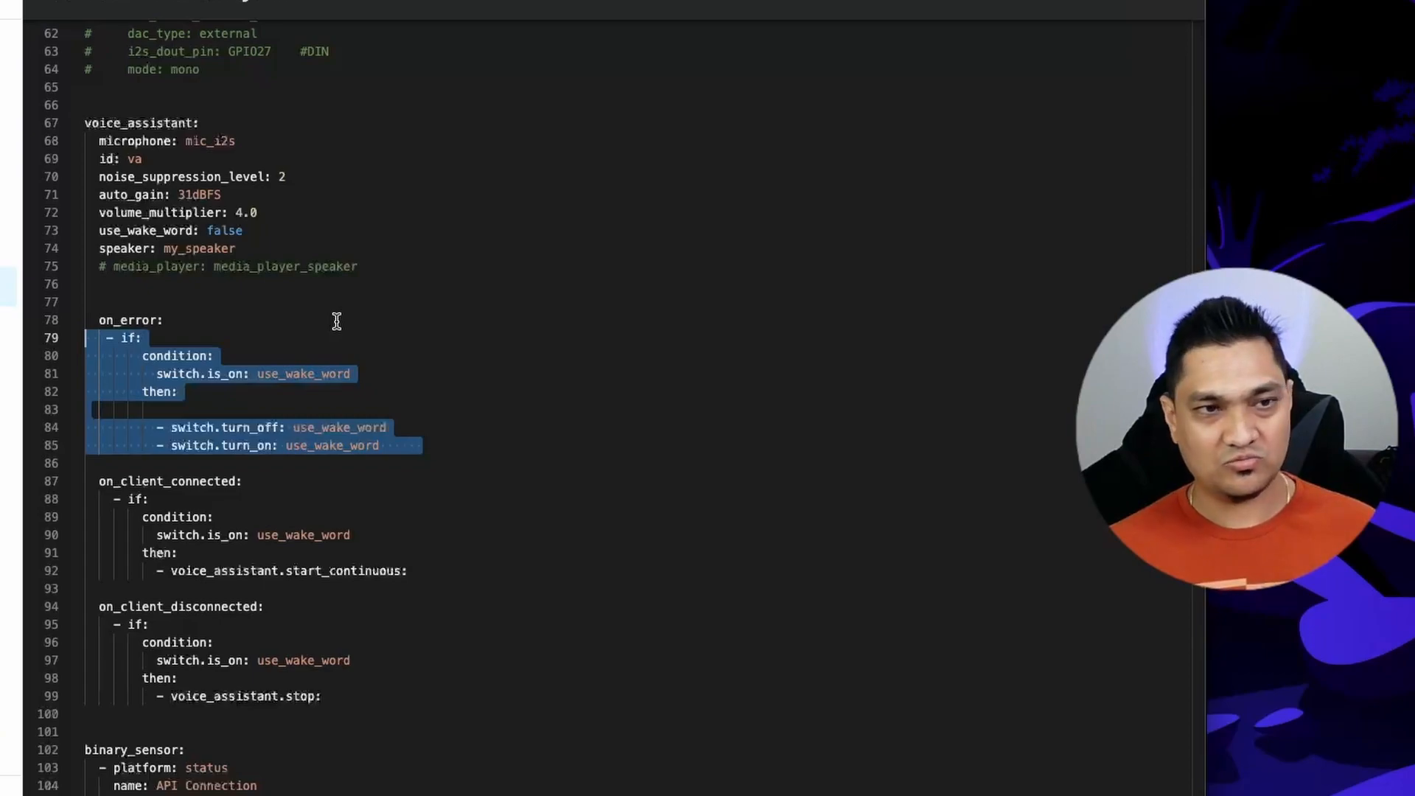
{"action": "left_click", "coordinate": [490, 429]}
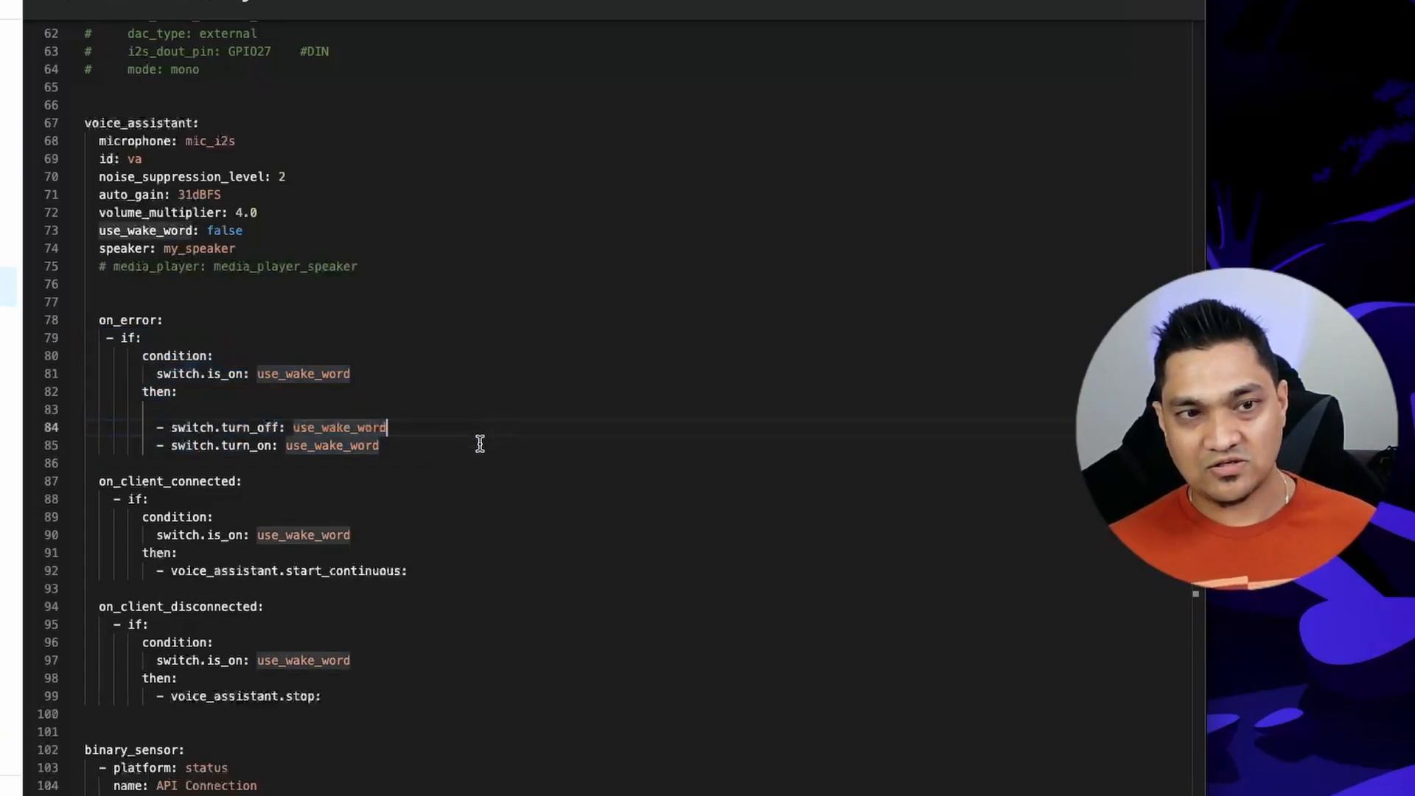
{"action": "left_click_drag", "start_coordinate": [413, 449], "coordinate": [74, 324]}
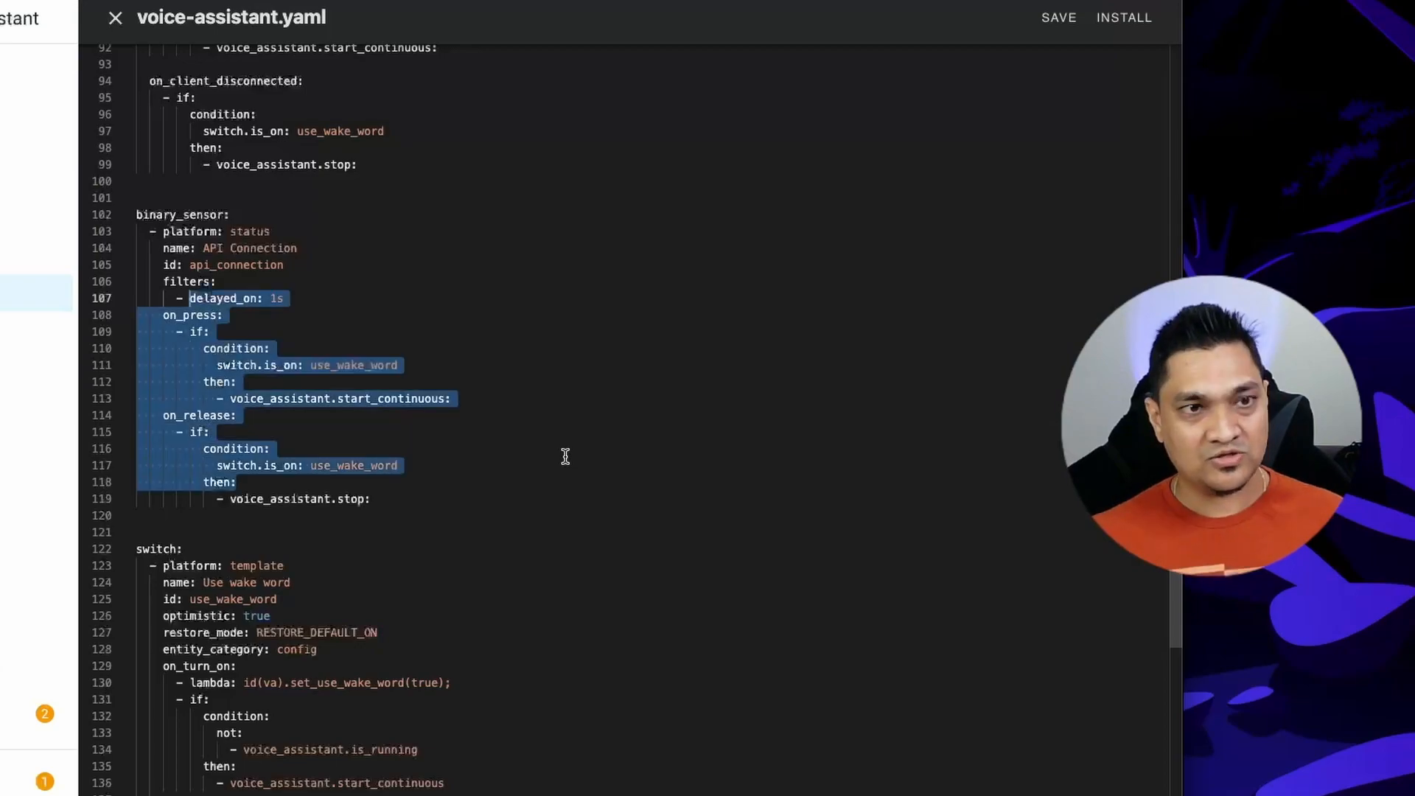
Examine the API Connection binary_sensor and the Use wake word switch, and compare them with the on_error handler.
{"action": "left_click", "coordinate": [589, 510]}
{"action": "left_click_drag", "start_coordinate": [515, 496], "coordinate": [69, 221]}
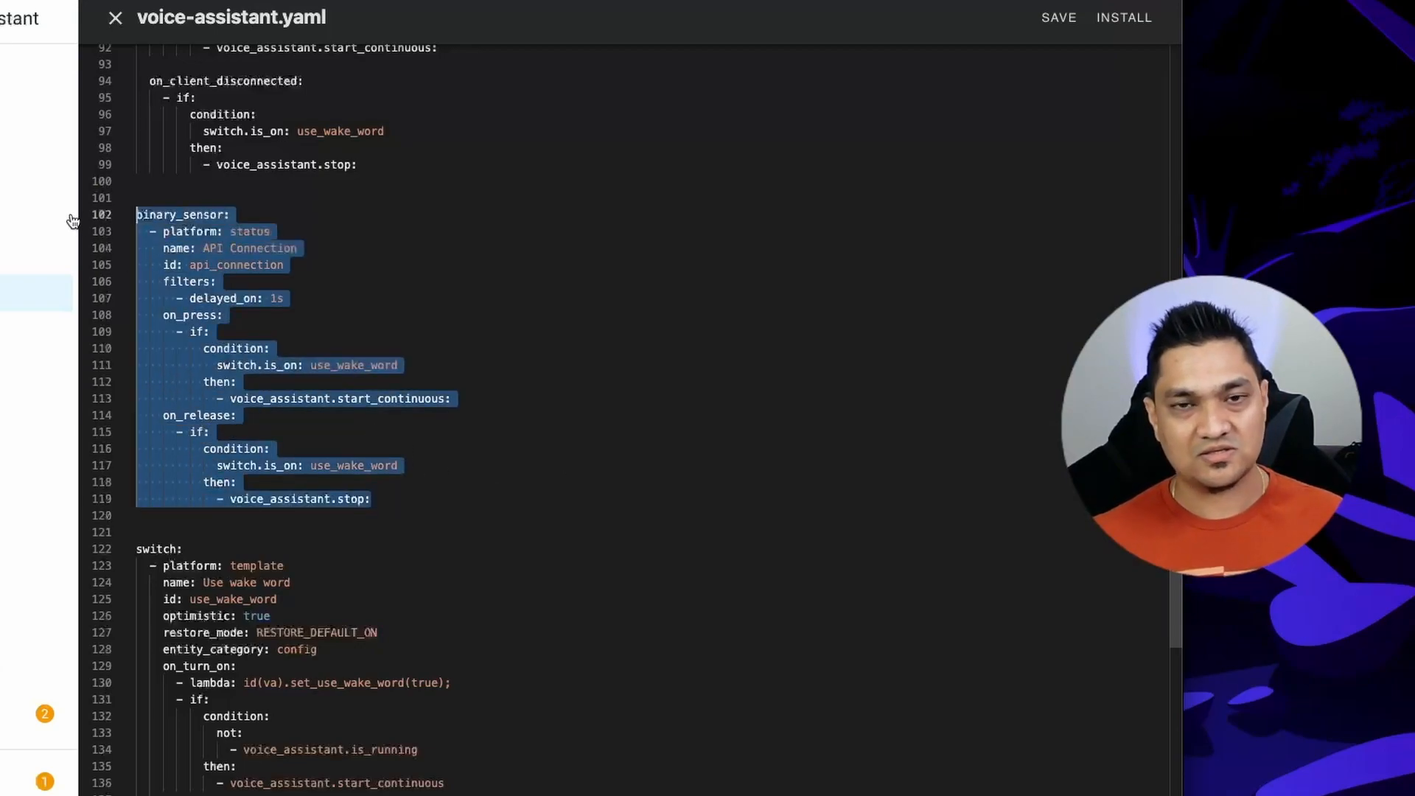
{"action": "scroll", "coordinate": [533, 457], "scroll_direction": "down", "scroll_amount": 3}
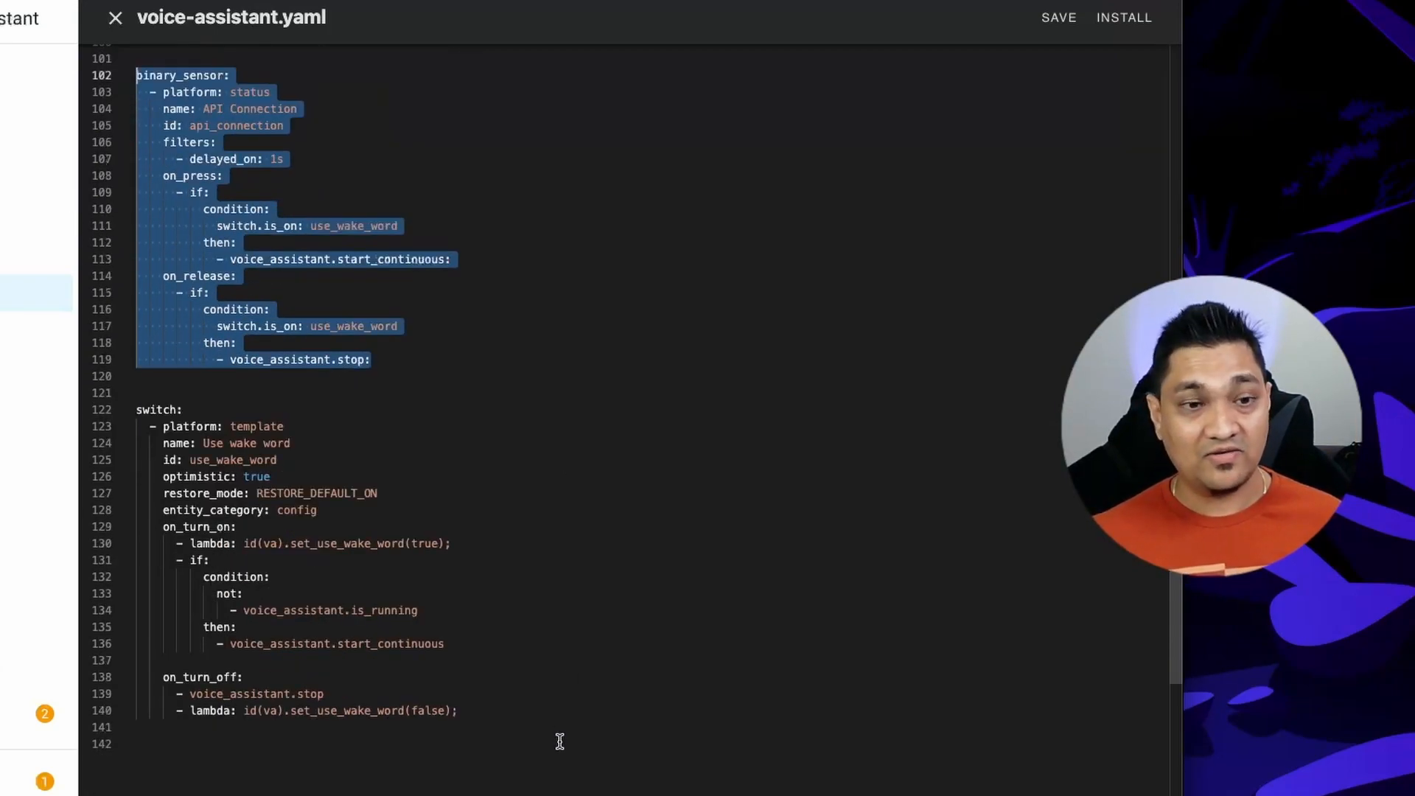
{"action": "left_click_drag", "start_coordinate": [546, 721], "coordinate": [123, 394]}
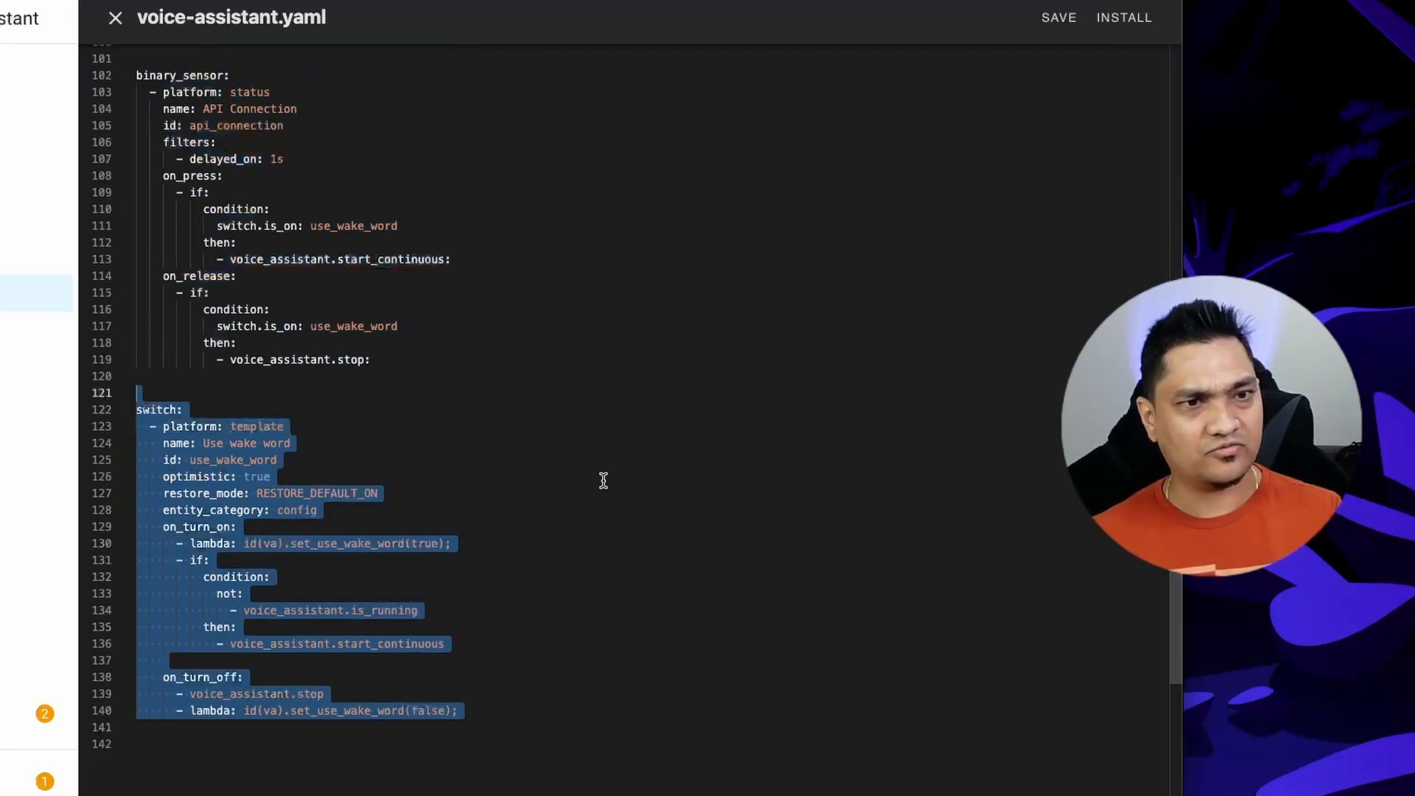
{"action": "left_click", "coordinate": [533, 542]}
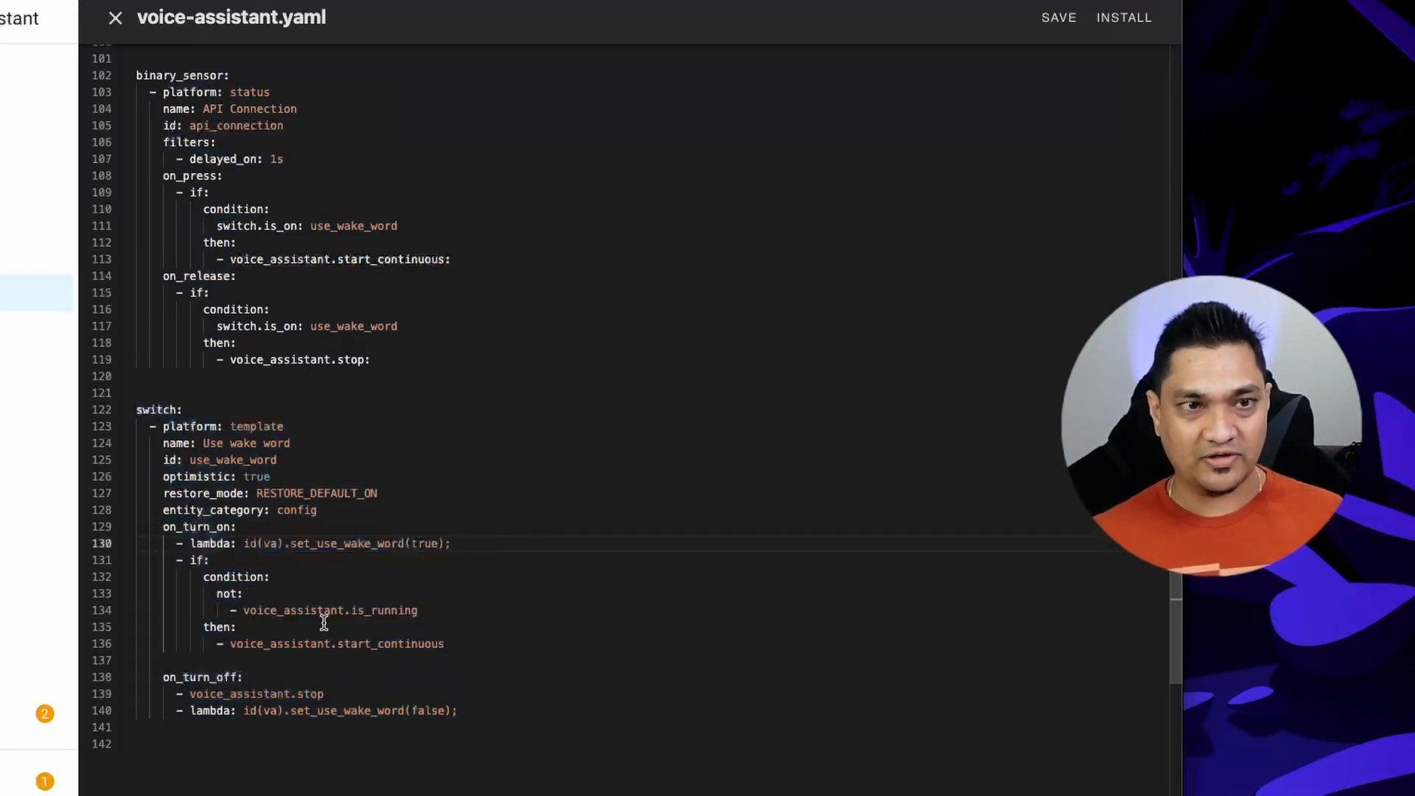
{"action": "scroll", "coordinate": [325, 623], "scroll_direction": "up", "scroll_amount": 2}
{"action": "left_click_drag", "start_coordinate": [426, 474], "coordinate": [85, 154]}
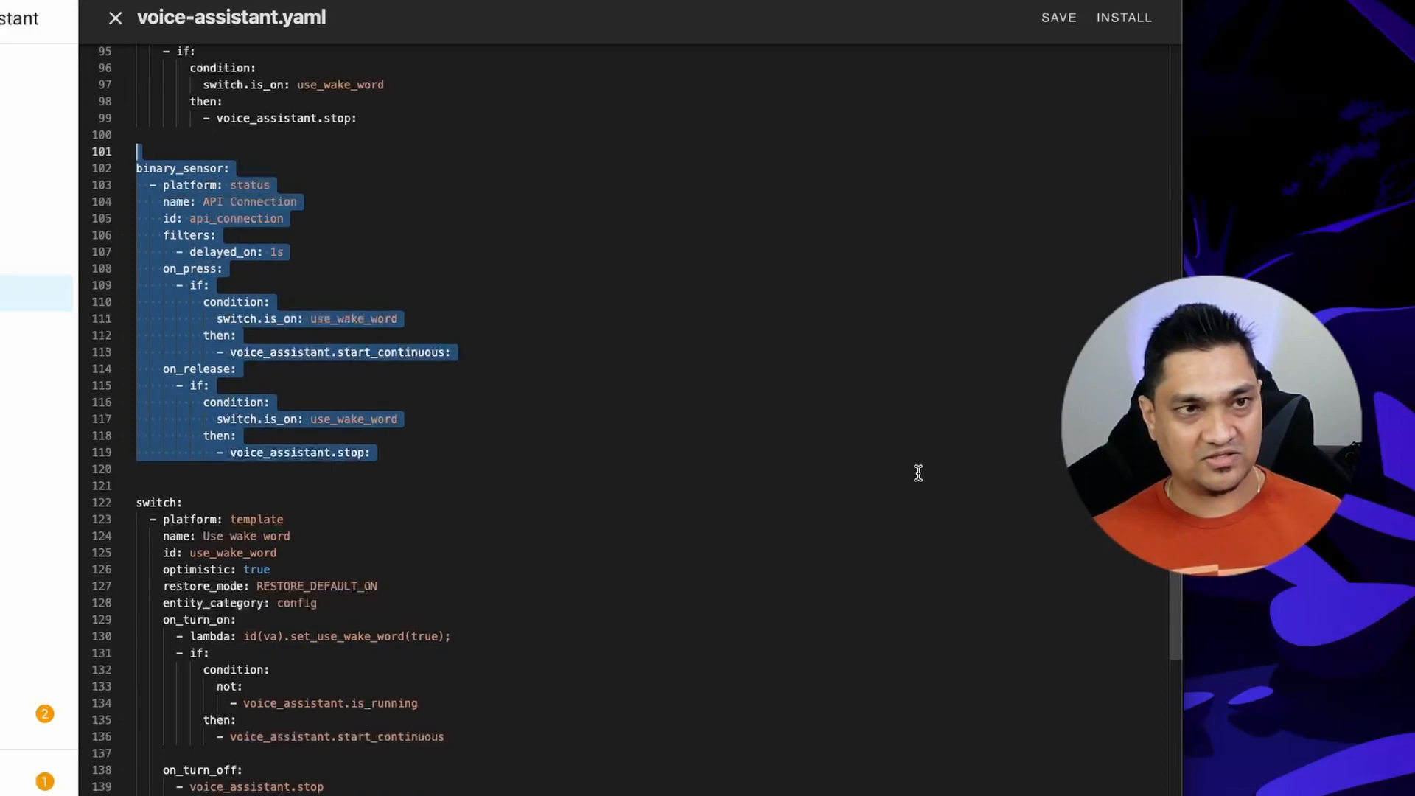
{"action": "scroll", "coordinate": [462, 306], "scroll_direction": "up", "scroll_amount": 6}
{"action": "left_click_drag", "start_coordinate": [457, 305], "coordinate": [88, 186]}
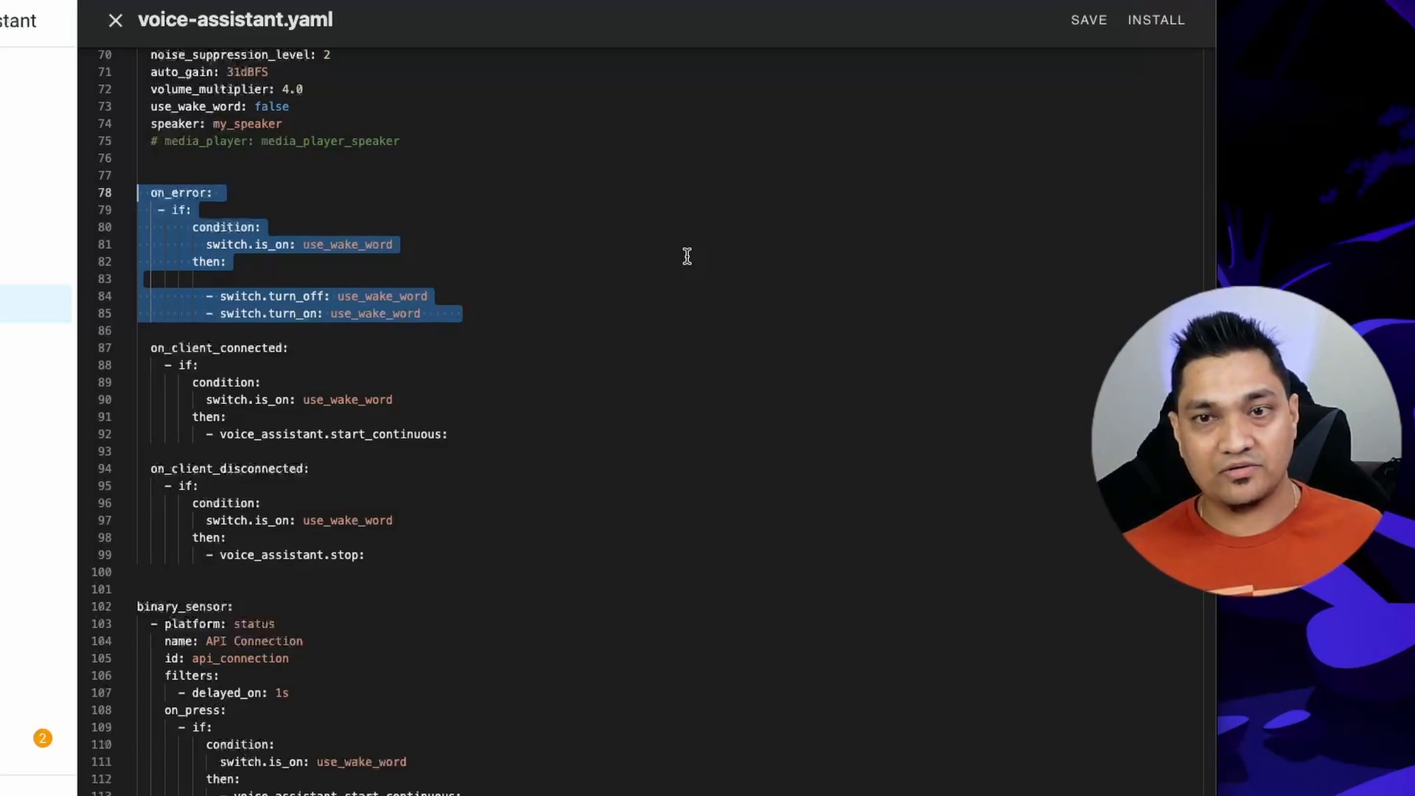
{"action": "left_click_drag", "start_coordinate": [508, 313], "coordinate": [110, 209]}
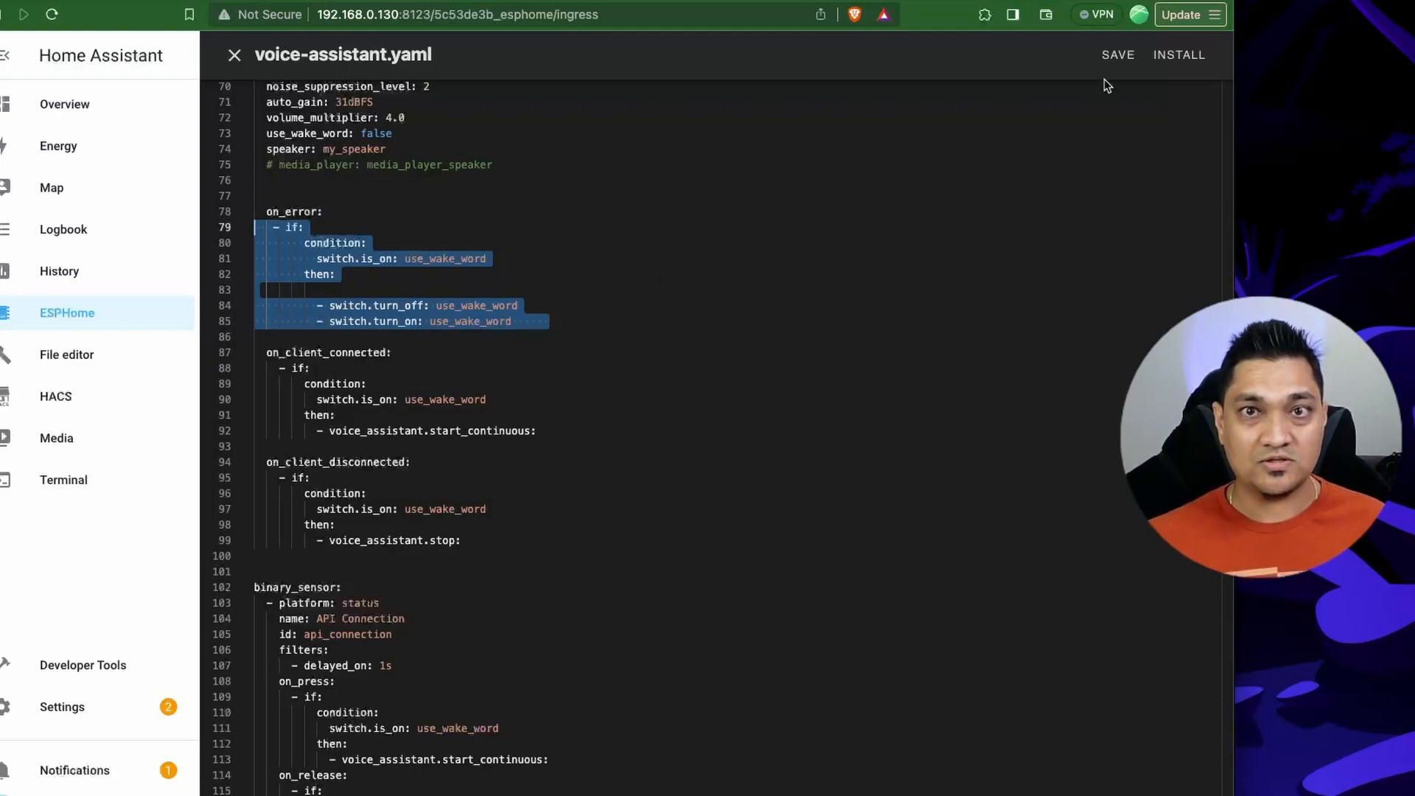
Compile voice-assistant.yaml for manual download and save the modern-format firmware as voice-assistant-factory (1).bin in Downloads.
{"action": "left_click", "coordinate": [1179, 54]}
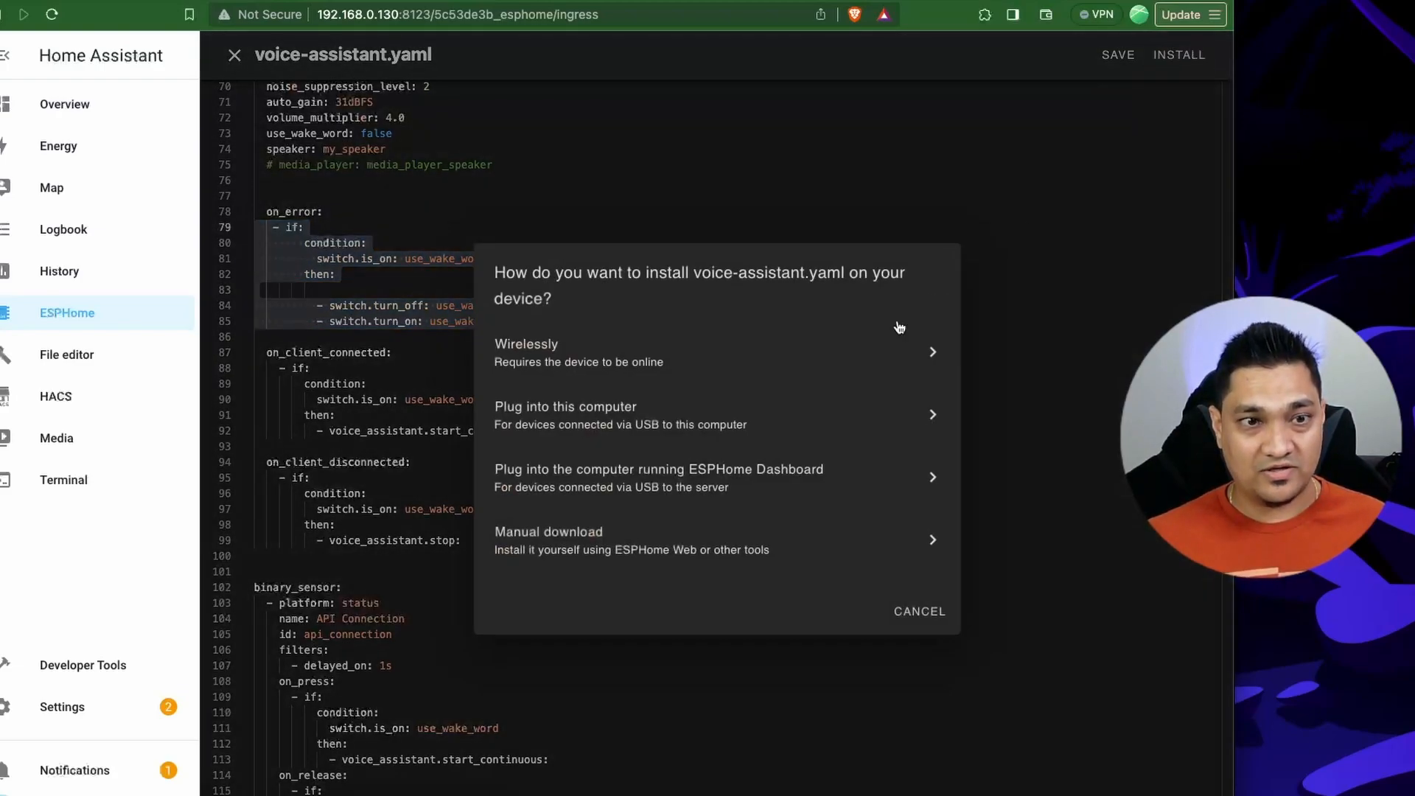
{"action": "left_click", "coordinate": [573, 551]}
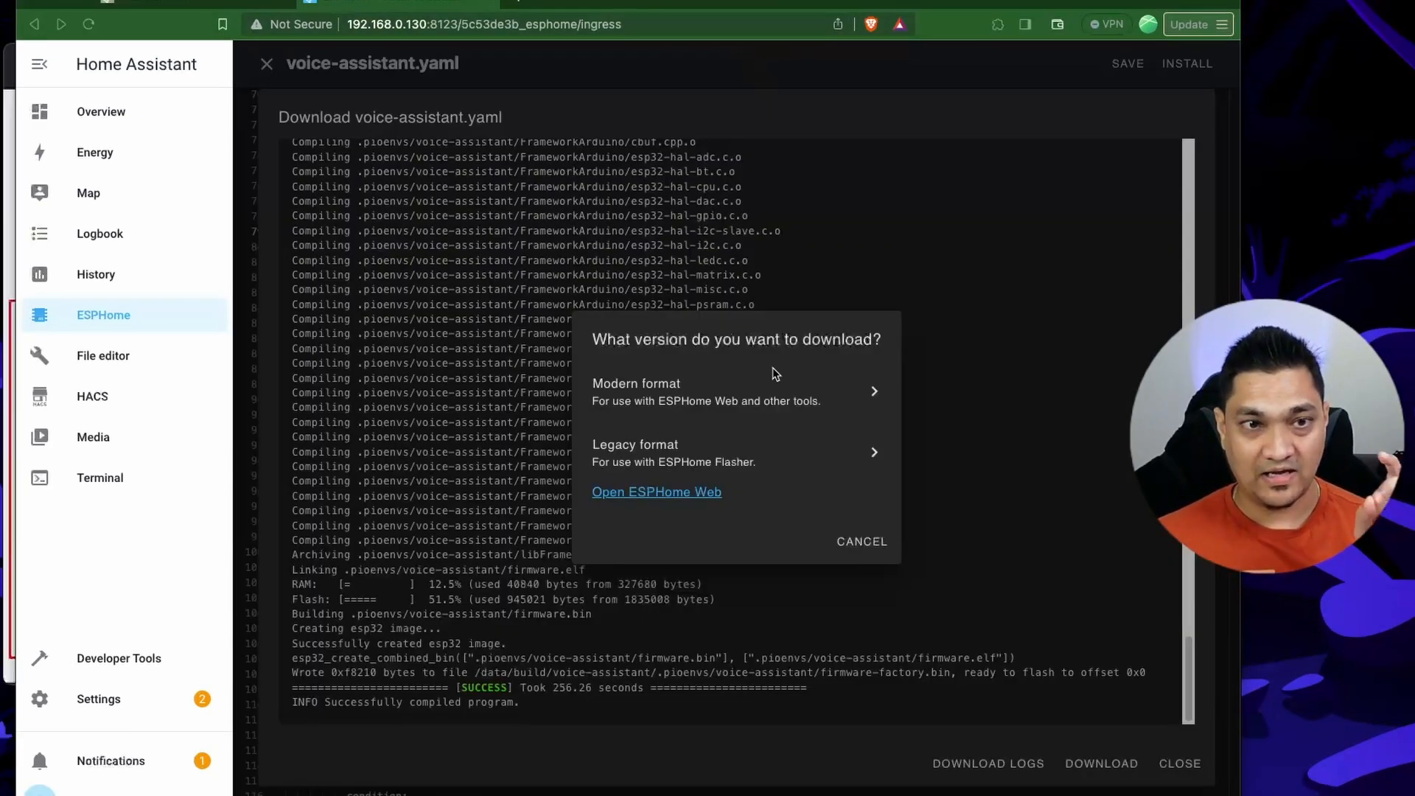
{"action": "left_click", "coordinate": [774, 400]}
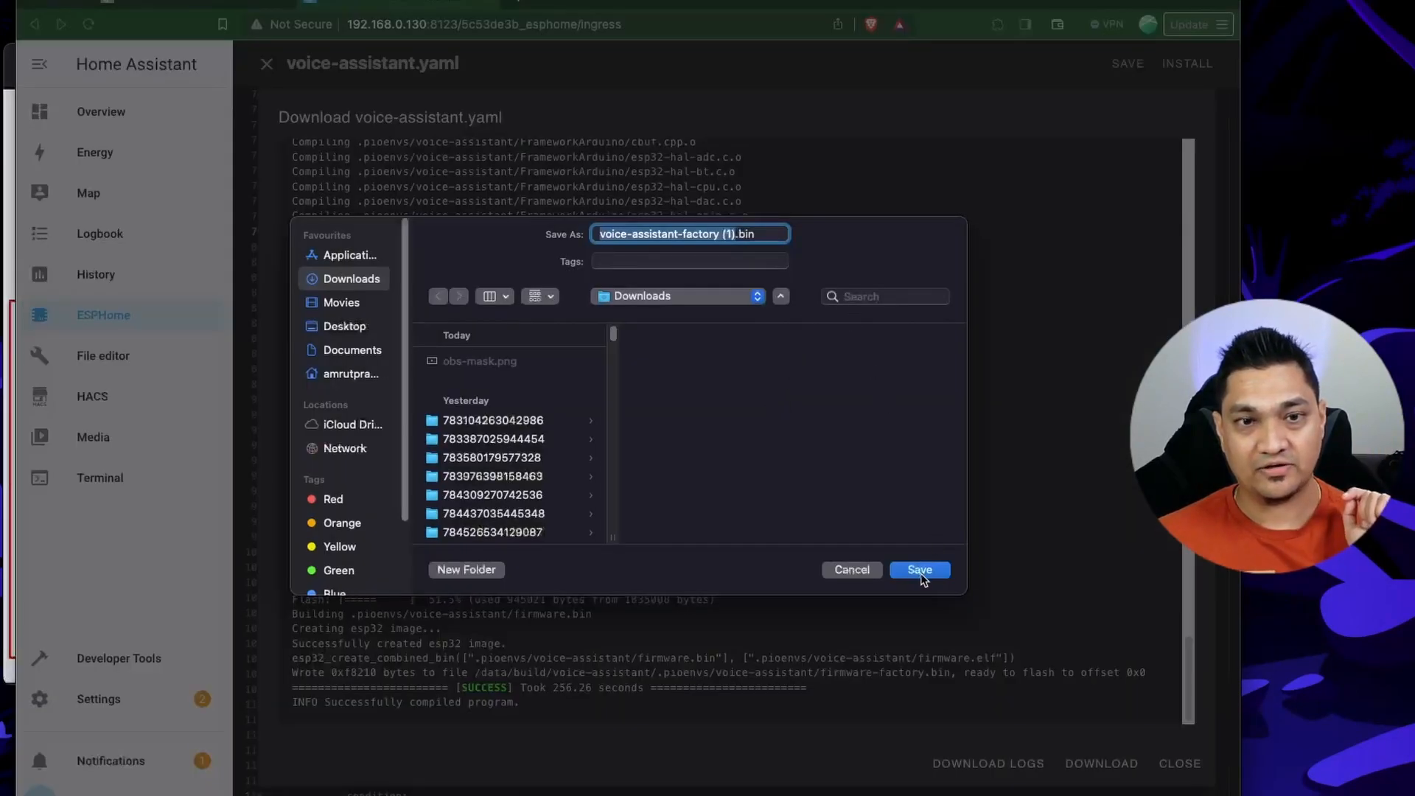
{"action": "left_click", "coordinate": [920, 570]}
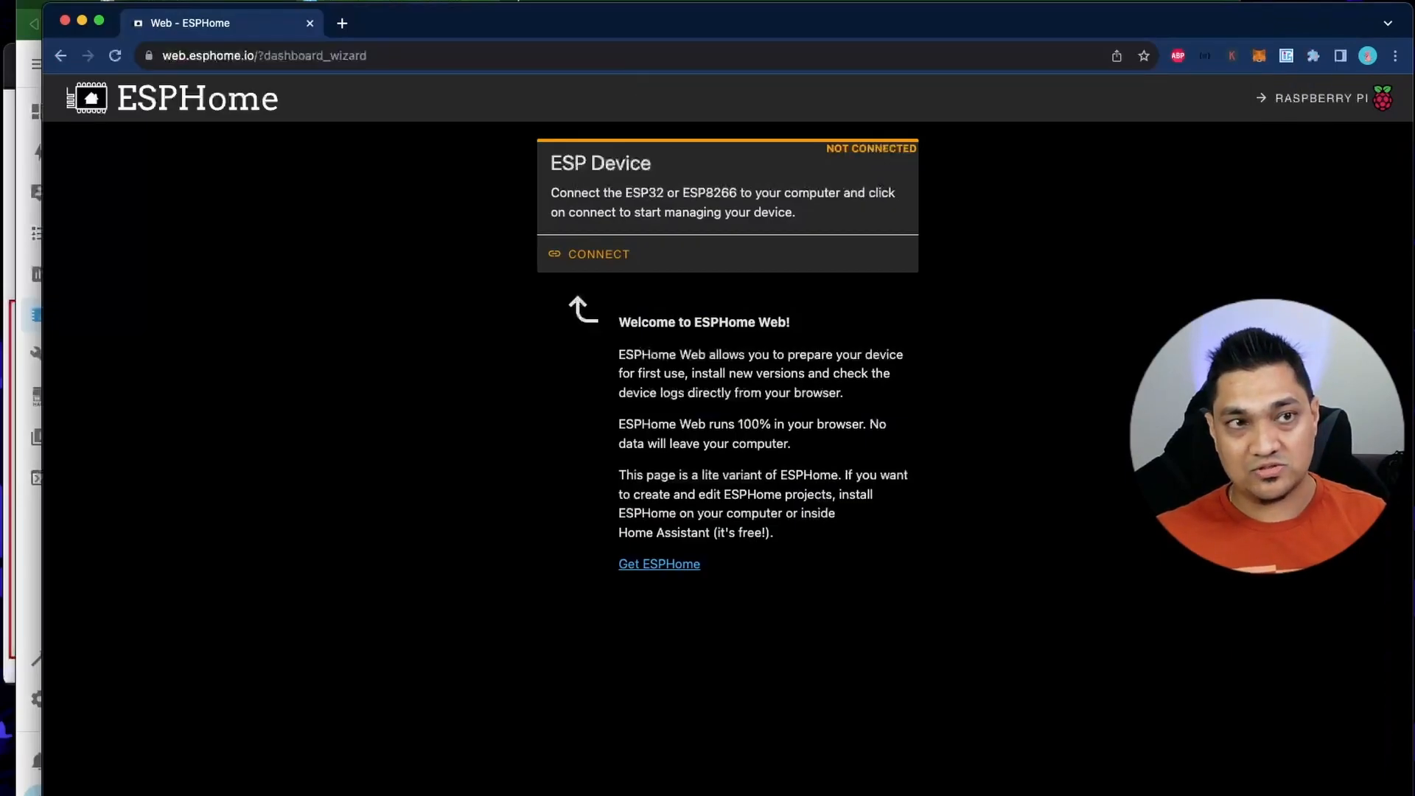
Connect ESPHome Web to the ESP device through the paired USB Single Serial port.
{"action": "left_click", "coordinate": [599, 259]}
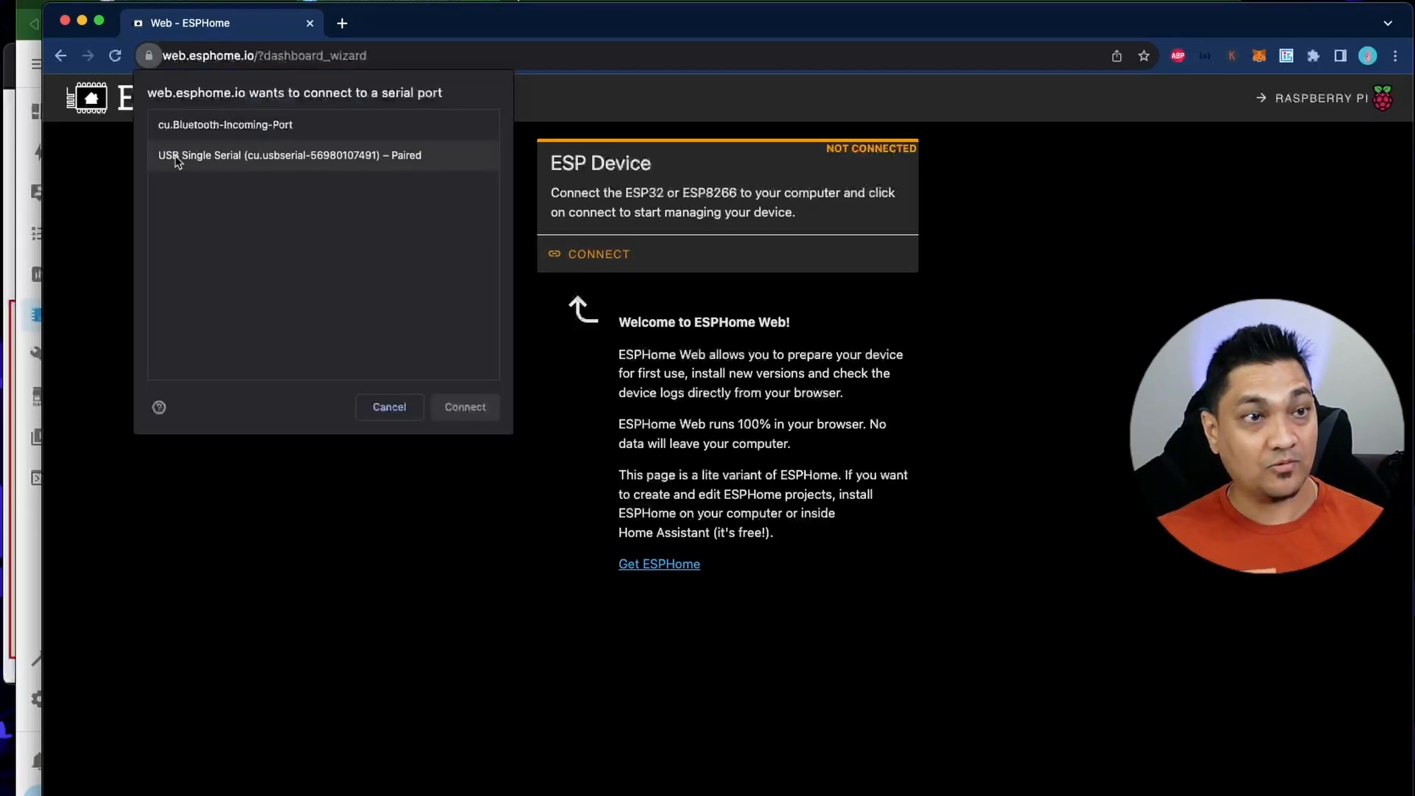
{"action": "left_click", "coordinate": [325, 156]}
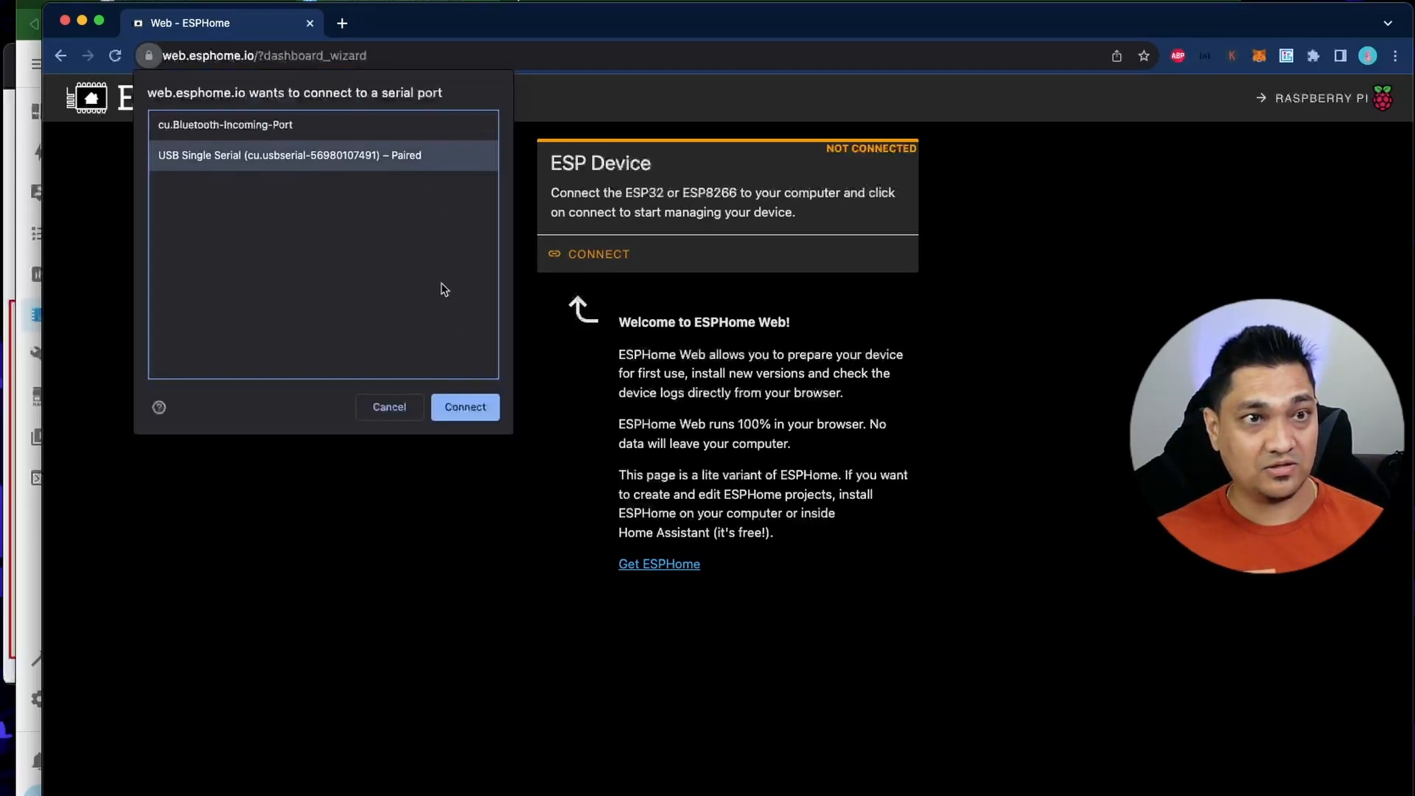
{"action": "left_click", "coordinate": [480, 407]}
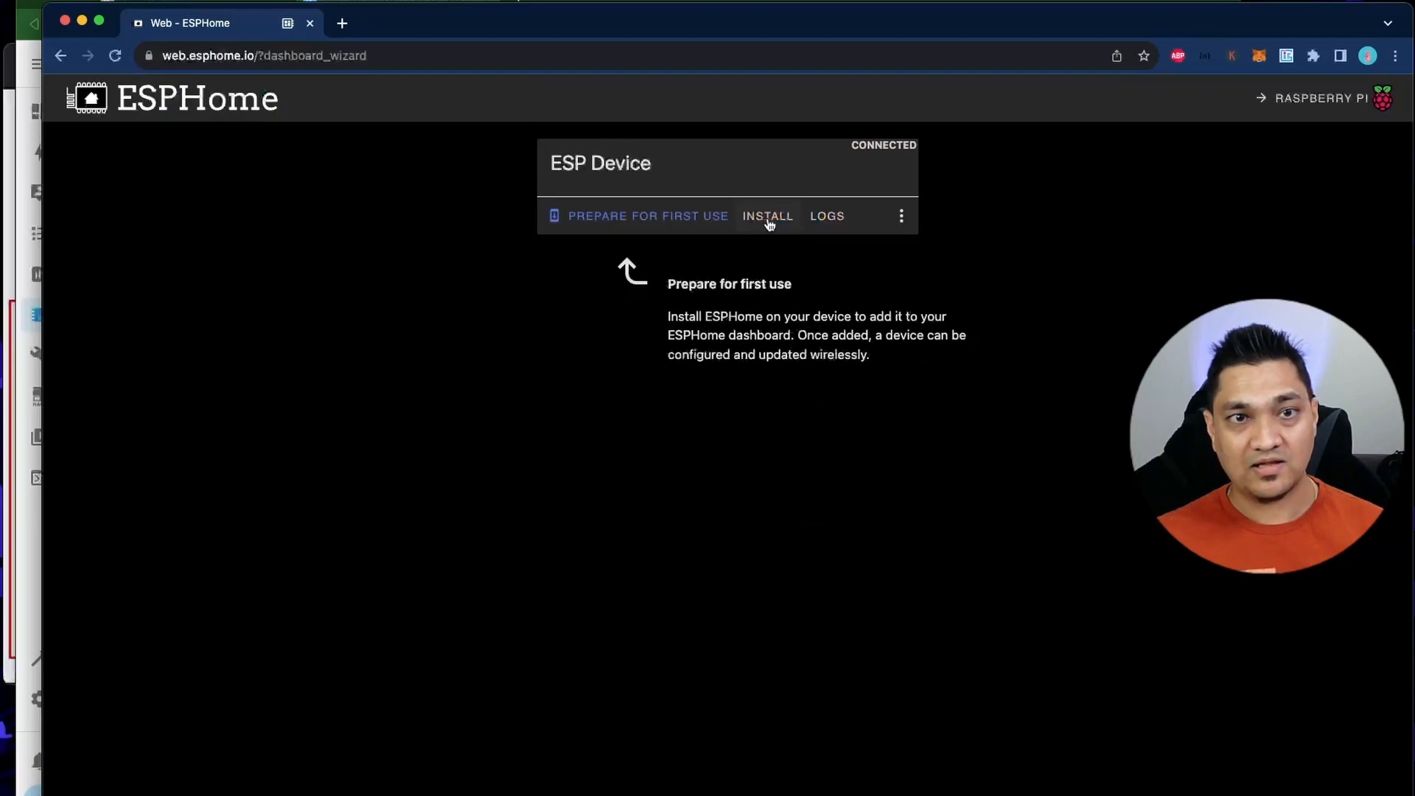
Install the firmware file voice-assistant-factory (1).bin from Downloads on the connected ESP device.
{"action": "left_click", "coordinate": [768, 218]}
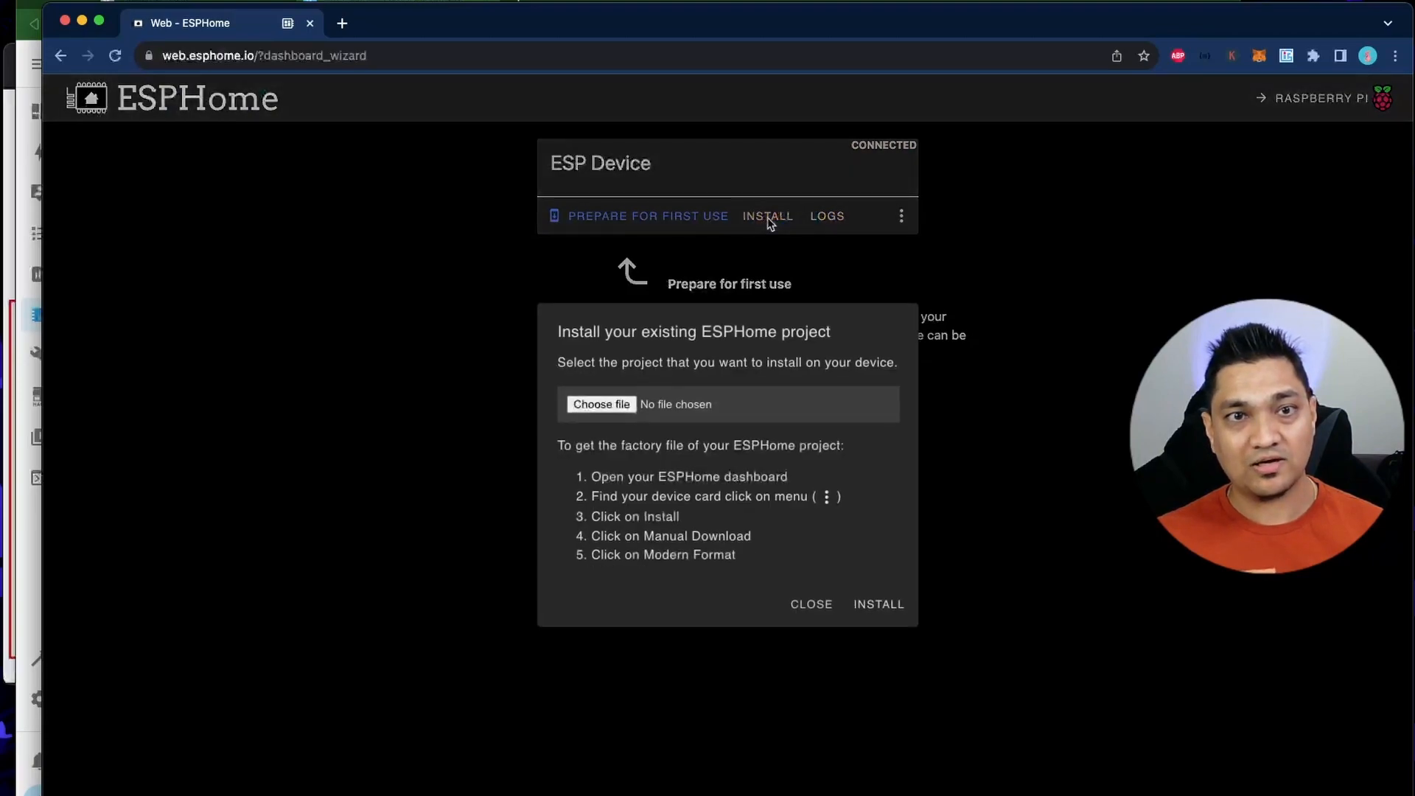
{"action": "left_click", "coordinate": [620, 415]}
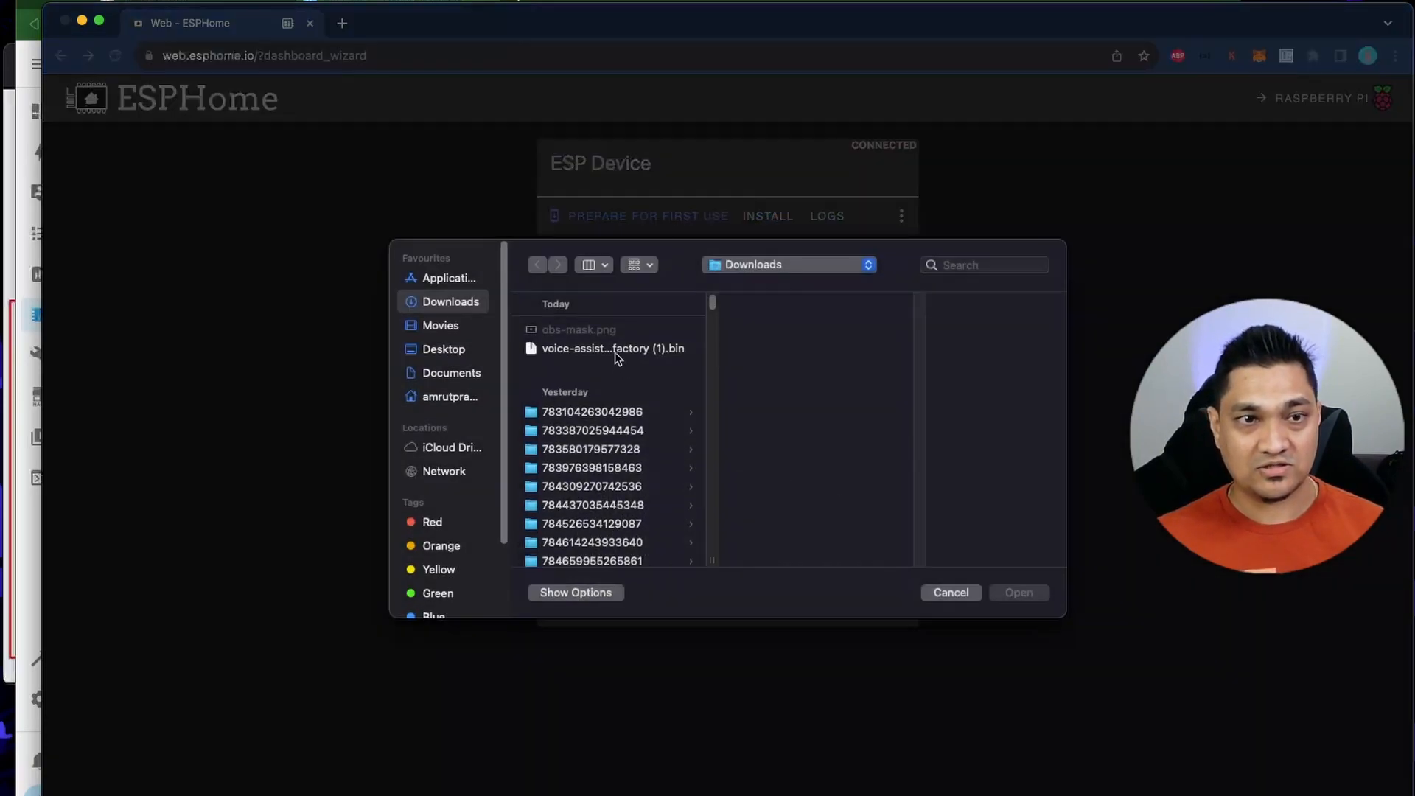
{"action": "left_click", "coordinate": [616, 349]}
{"action": "left_click", "coordinate": [1020, 594]}
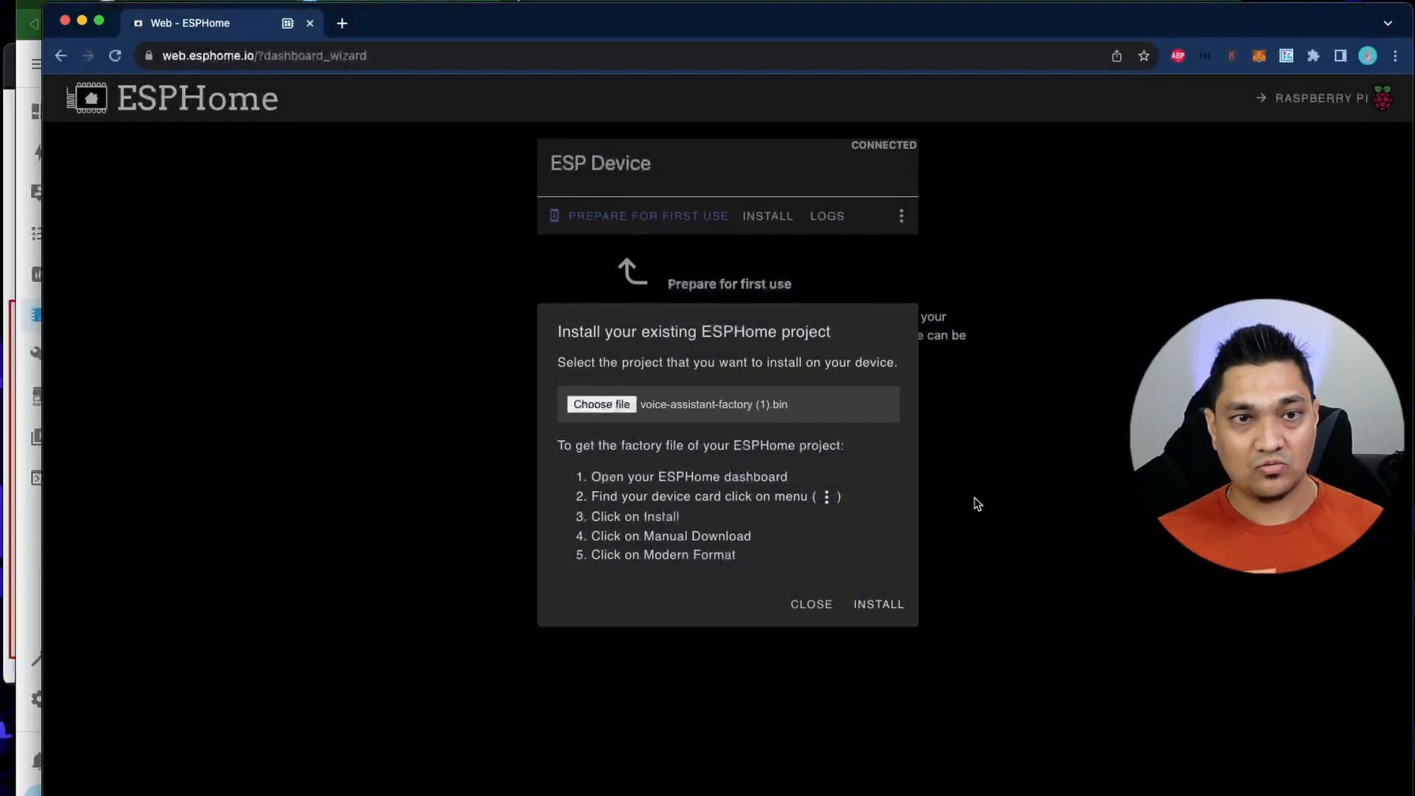
{"action": "left_click", "coordinate": [874, 604]}
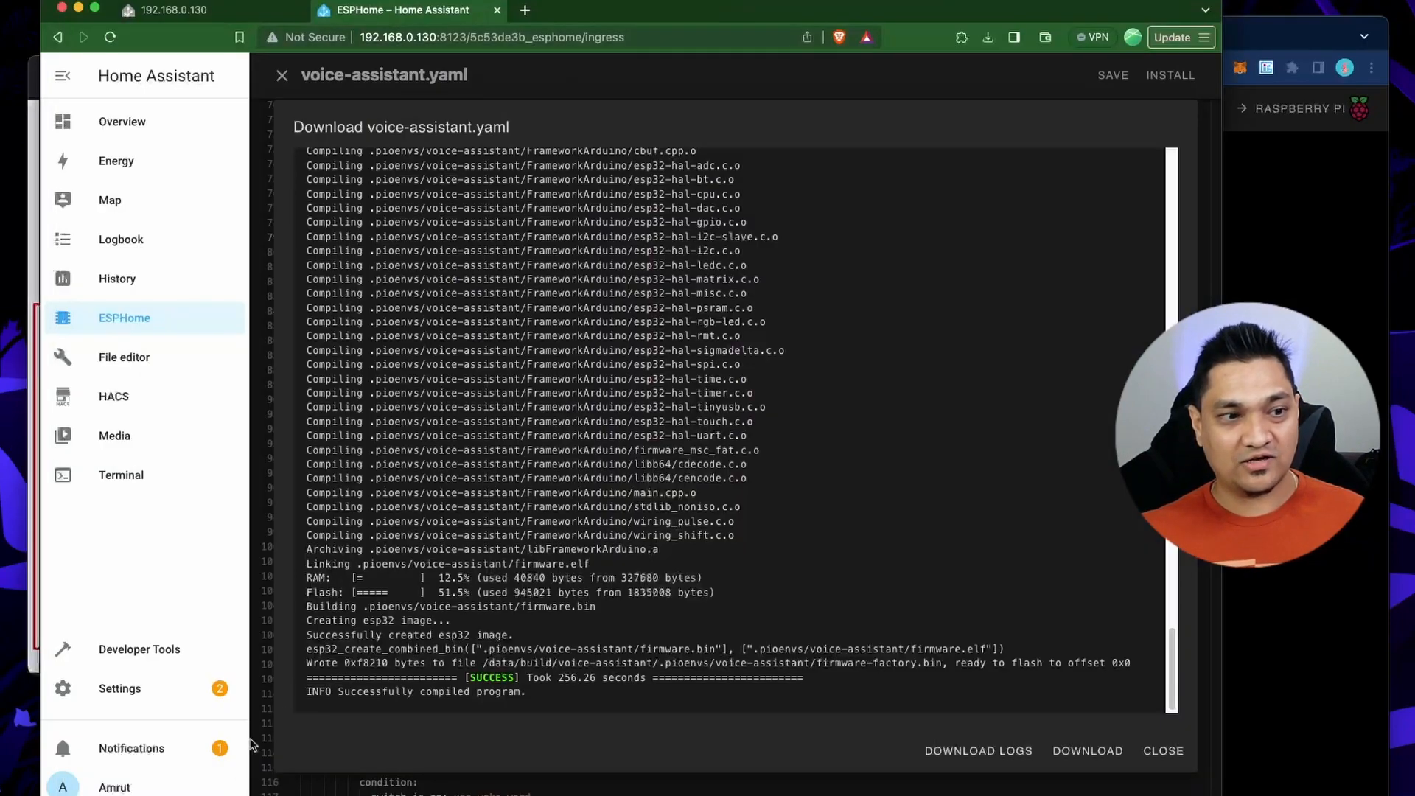
In Home Assistant's Devices & Services, configure the discovered voice-assistant ESPHome device and finish without assigning an area.
{"action": "left_click", "coordinate": [132, 697]}
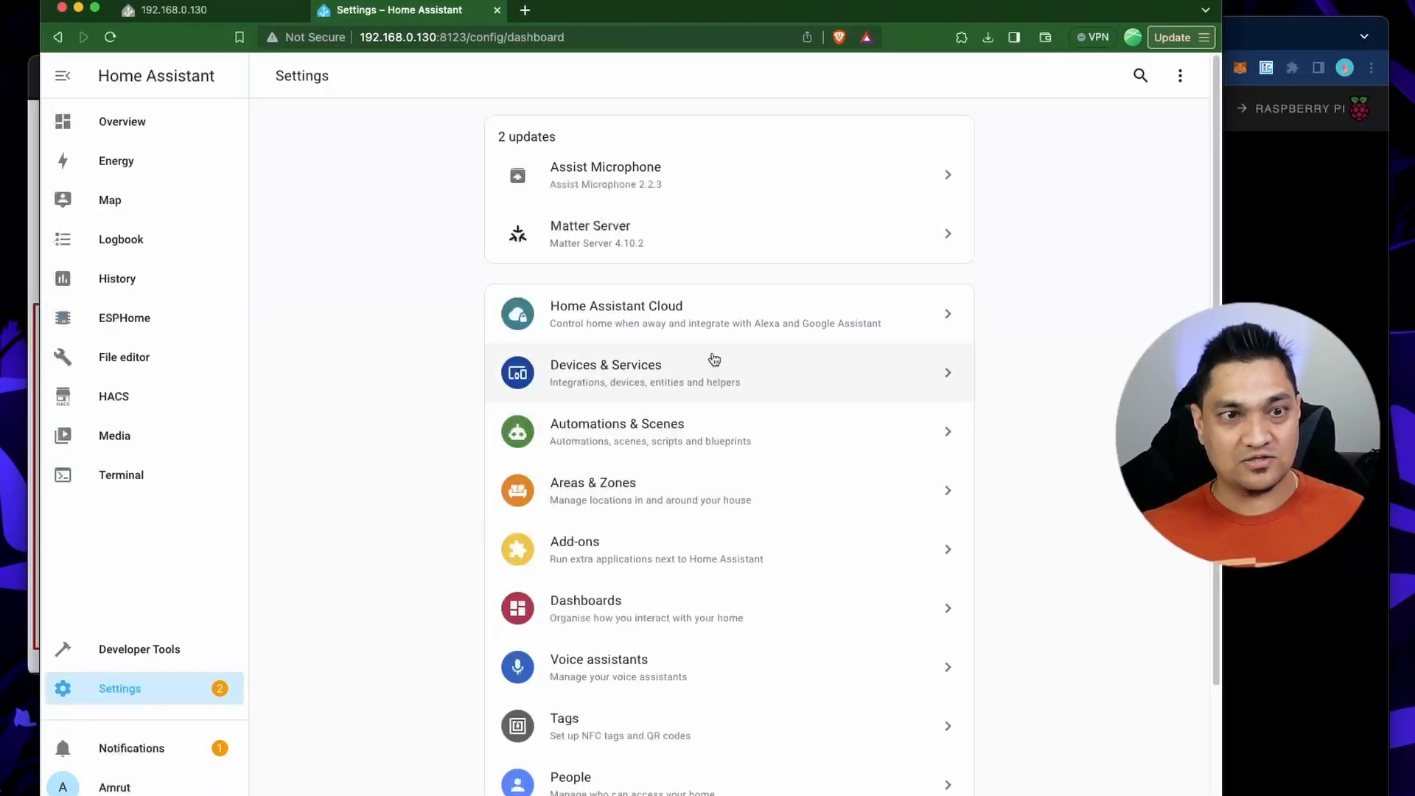
{"action": "left_click", "coordinate": [714, 359]}
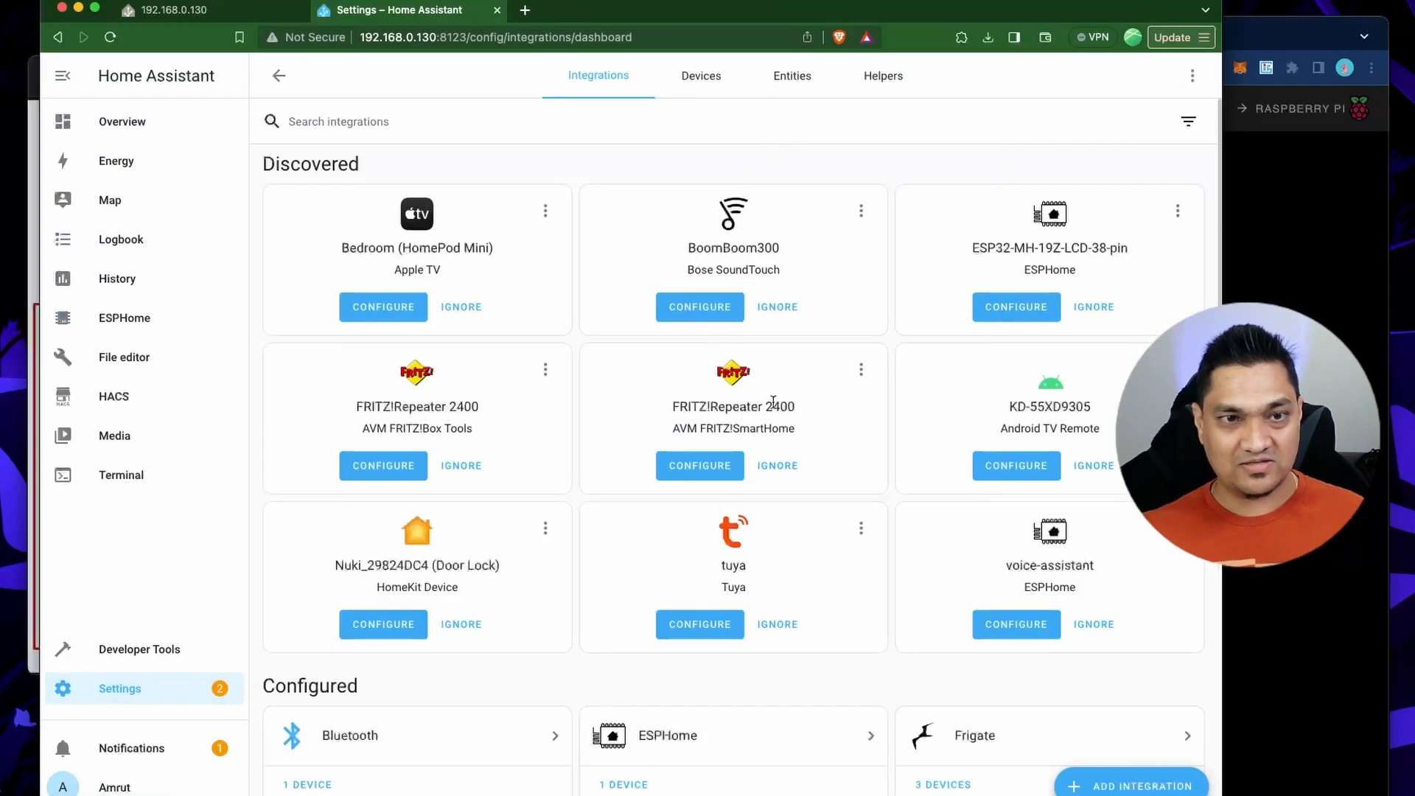
{"action": "scroll", "coordinate": [583, 651], "scroll_direction": "down", "scroll_amount": 1}
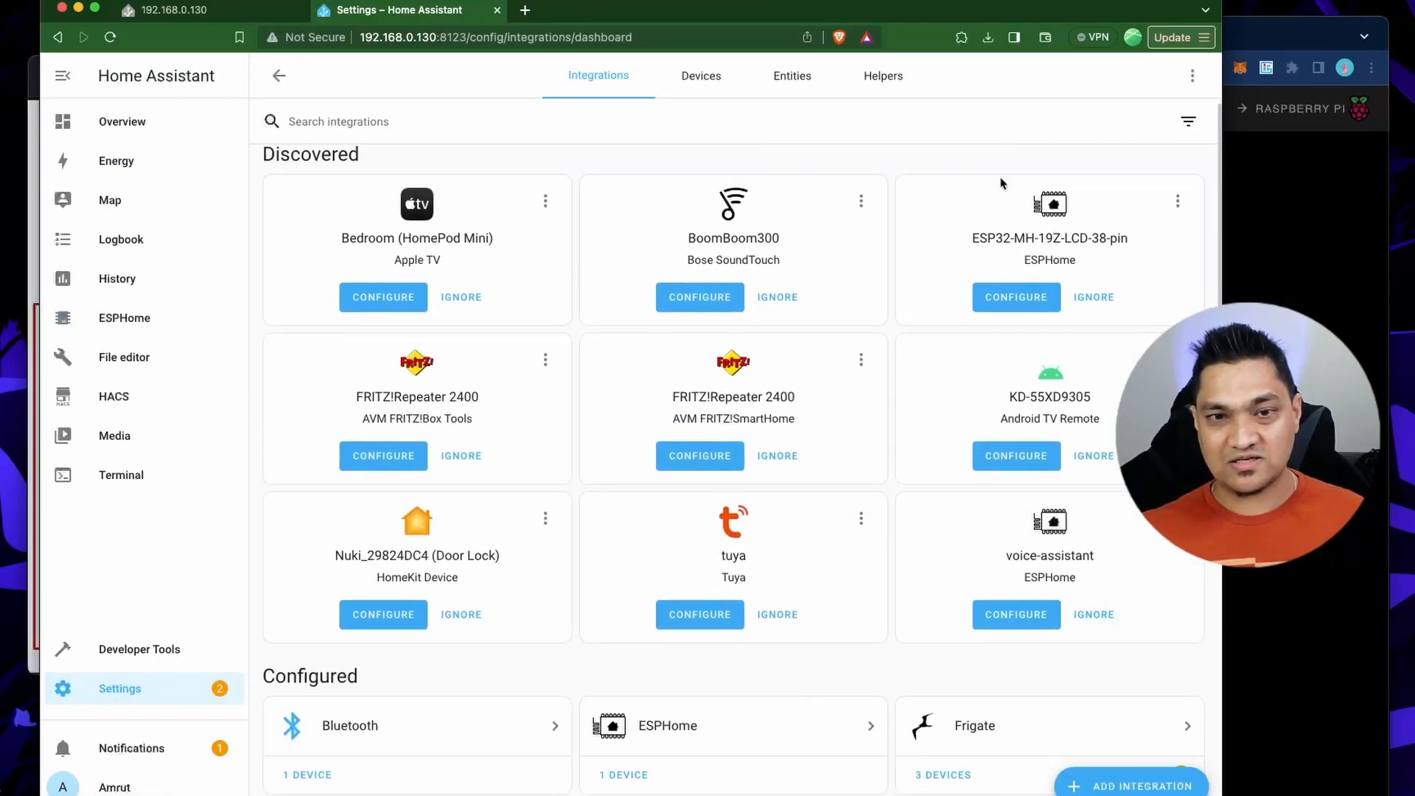
{"action": "left_click_drag", "start_coordinate": [1011, 12], "coordinate": [921, 15]}
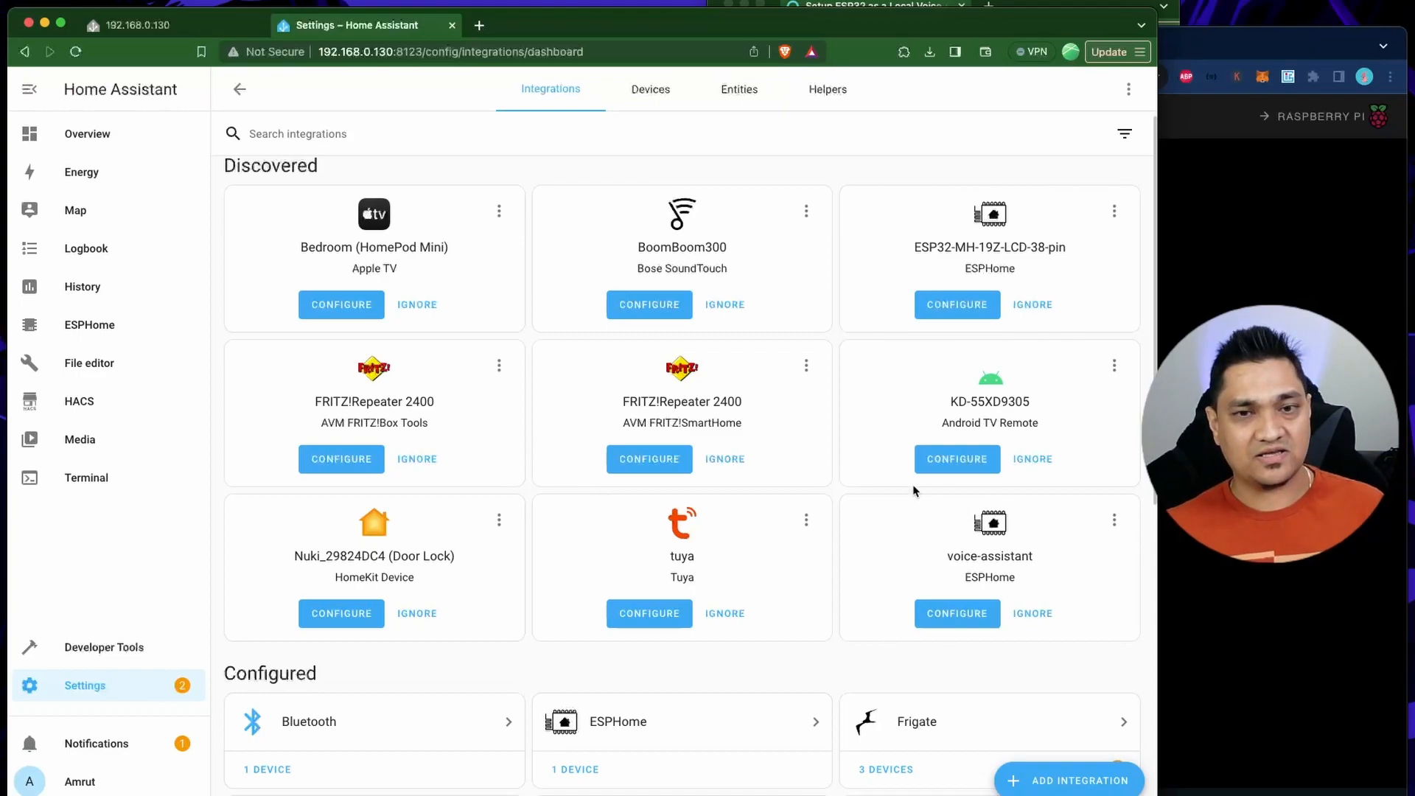
{"action": "left_click_drag", "start_coordinate": [839, 23], "coordinate": [871, 9]}
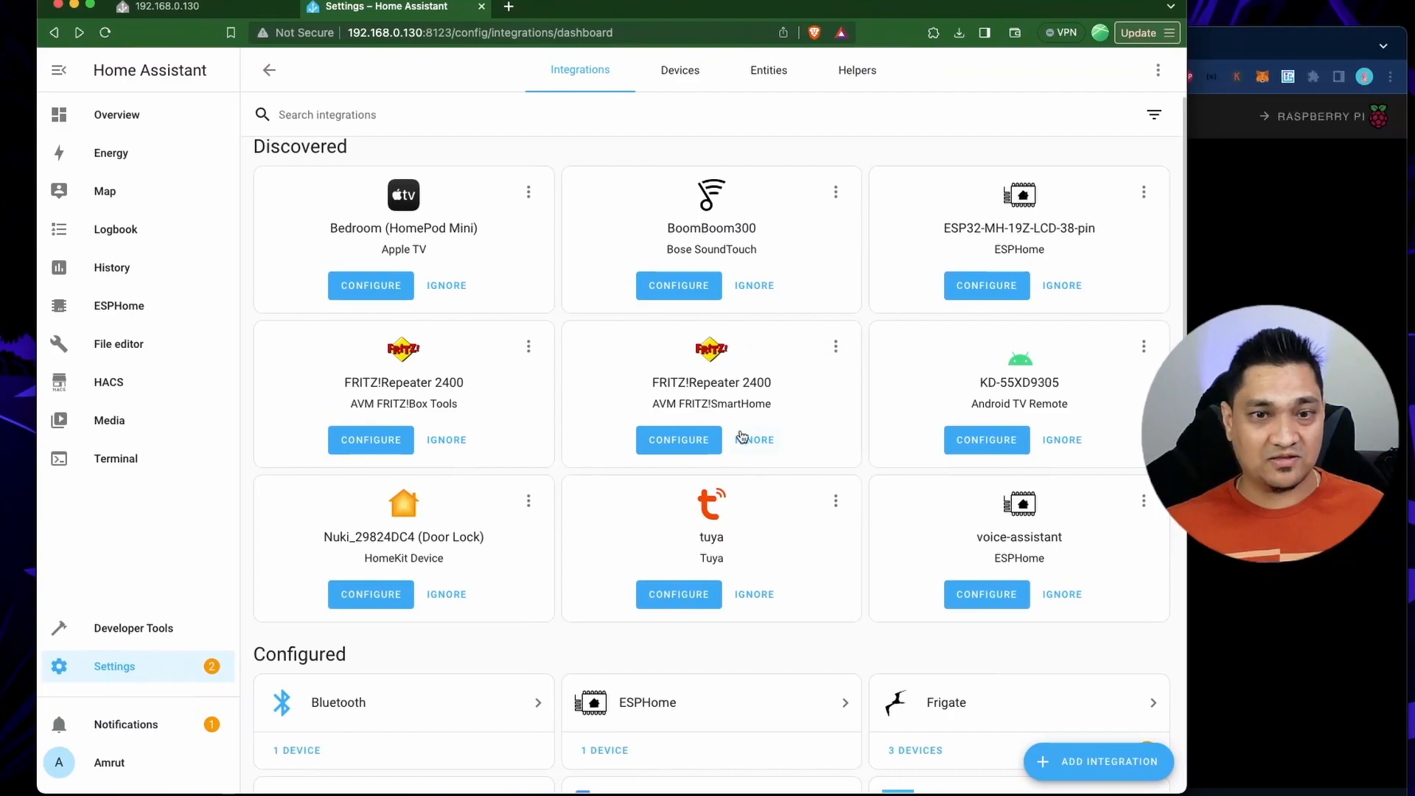
{"action": "left_click", "coordinate": [995, 595]}
{"action": "left_click", "coordinate": [797, 466]}
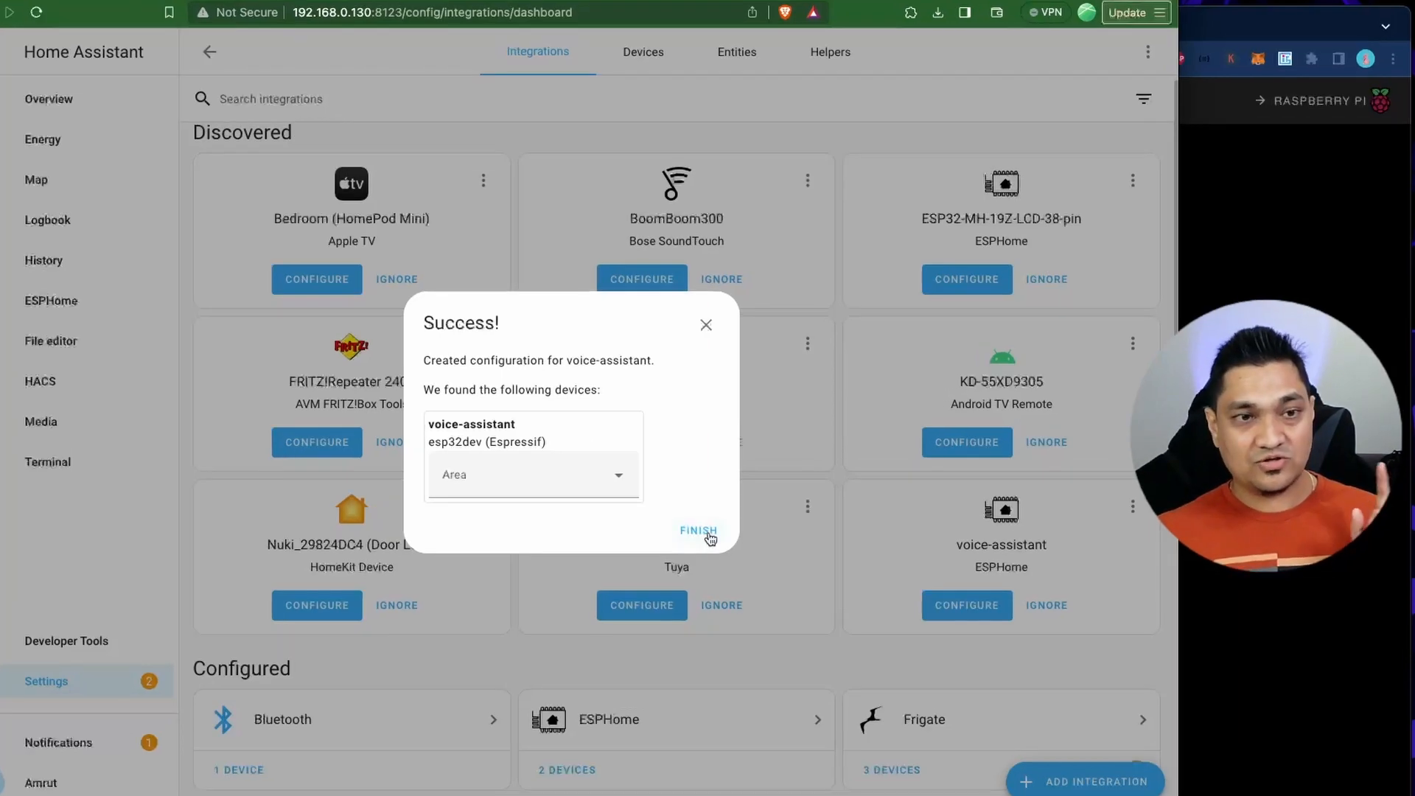
{"action": "left_click", "coordinate": [710, 537]}
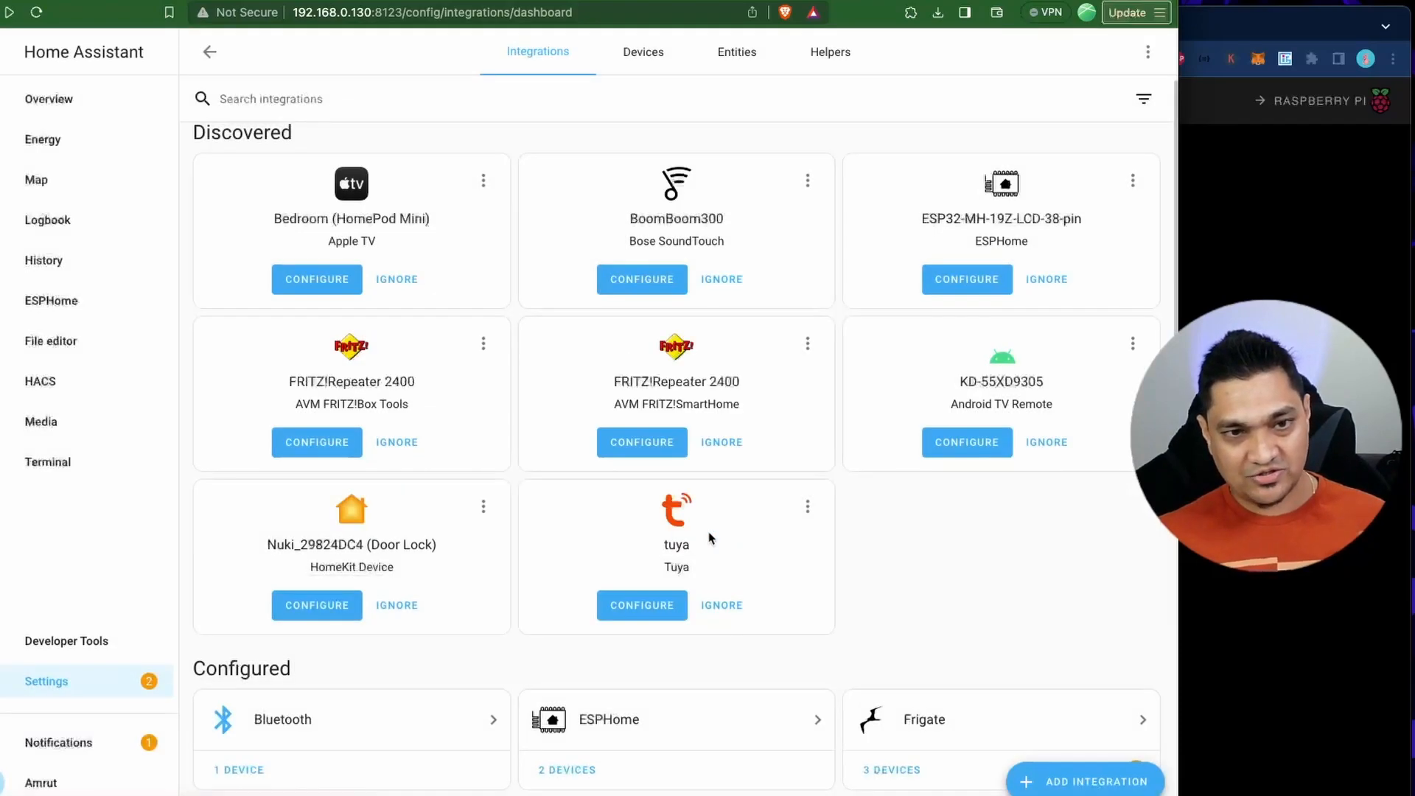
Open the voice-assistant device page from the ESPHome integration's devices and switch Use wake word off and back on.
{"action": "scroll", "coordinate": [664, 545], "scroll_direction": "down", "scroll_amount": 3}
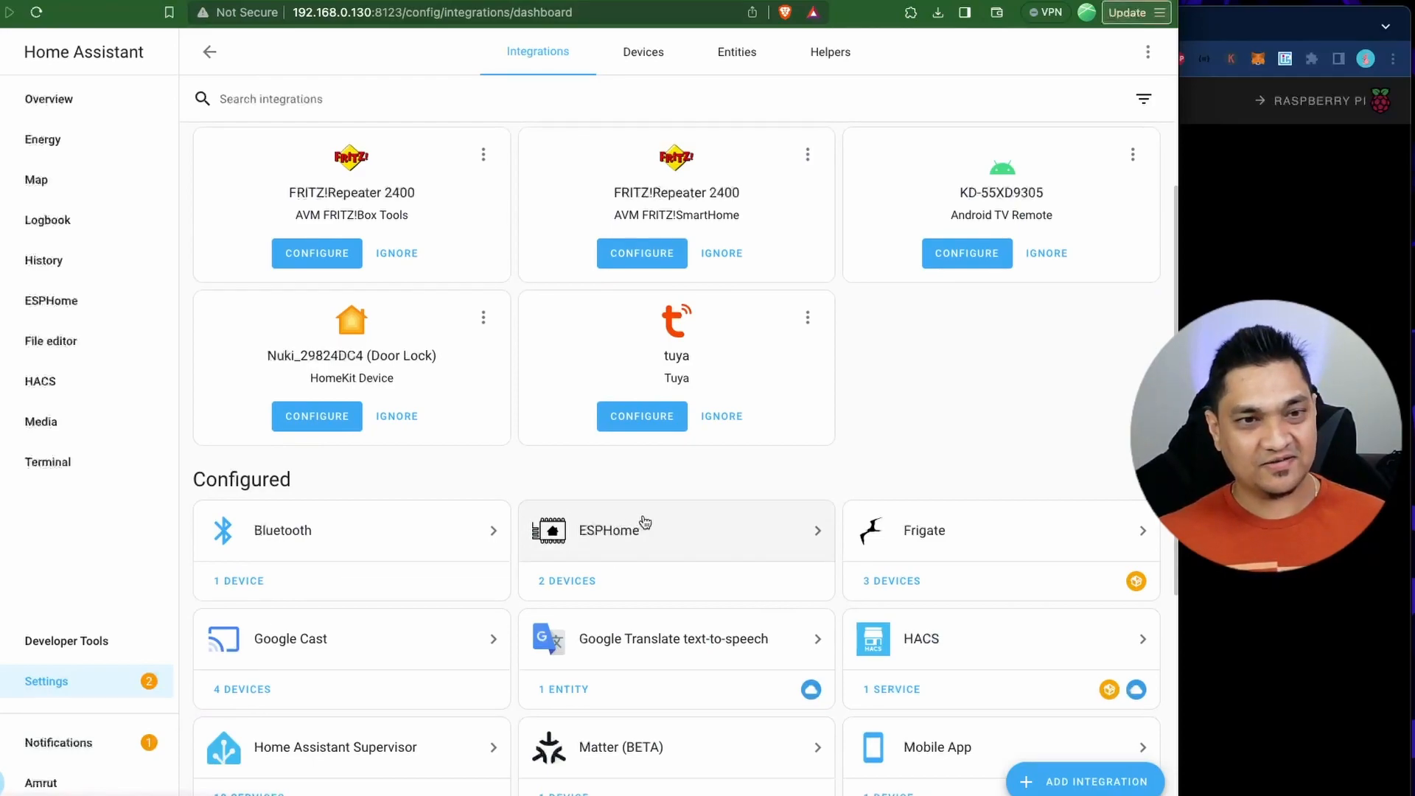
{"action": "left_click", "coordinate": [568, 587]}
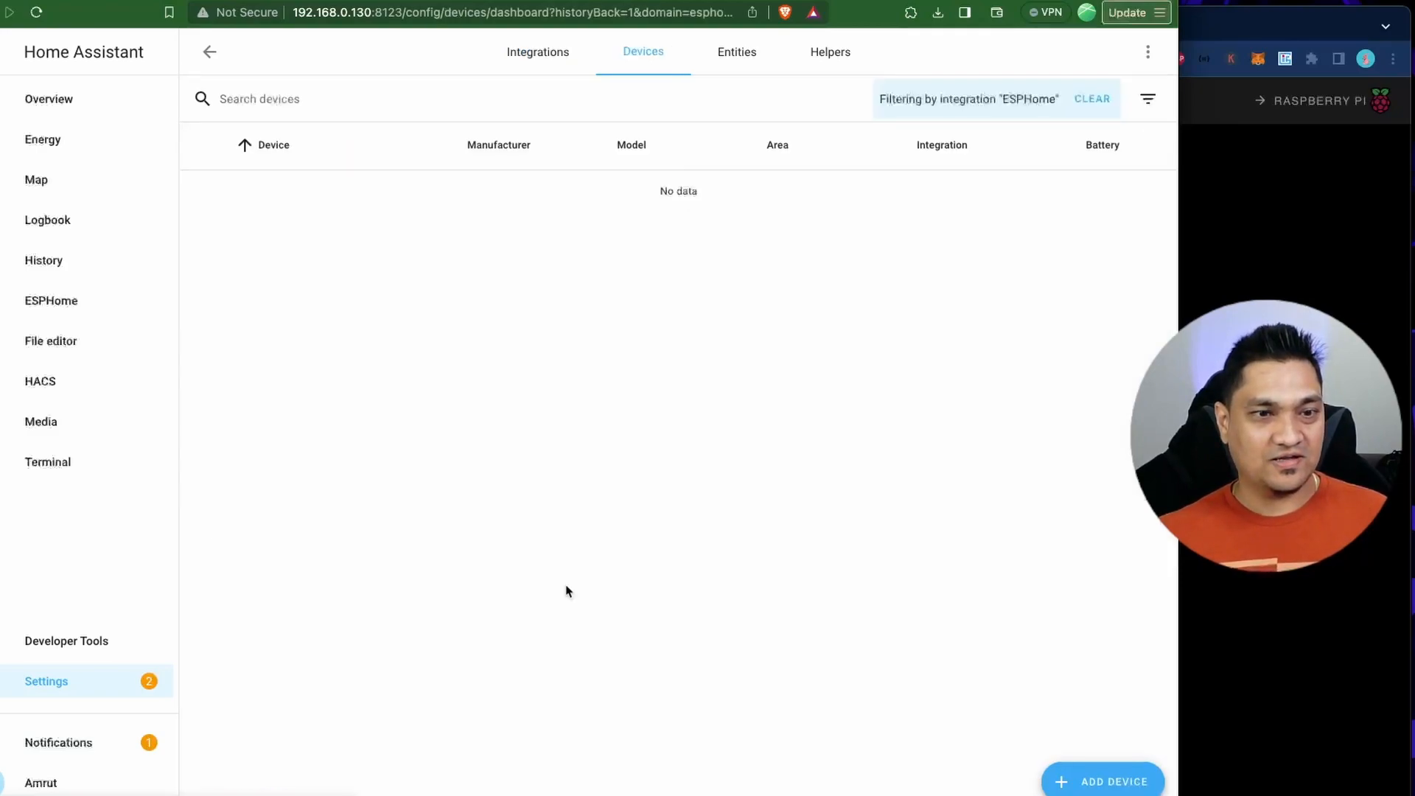
{"action": "left_click", "coordinate": [280, 248]}
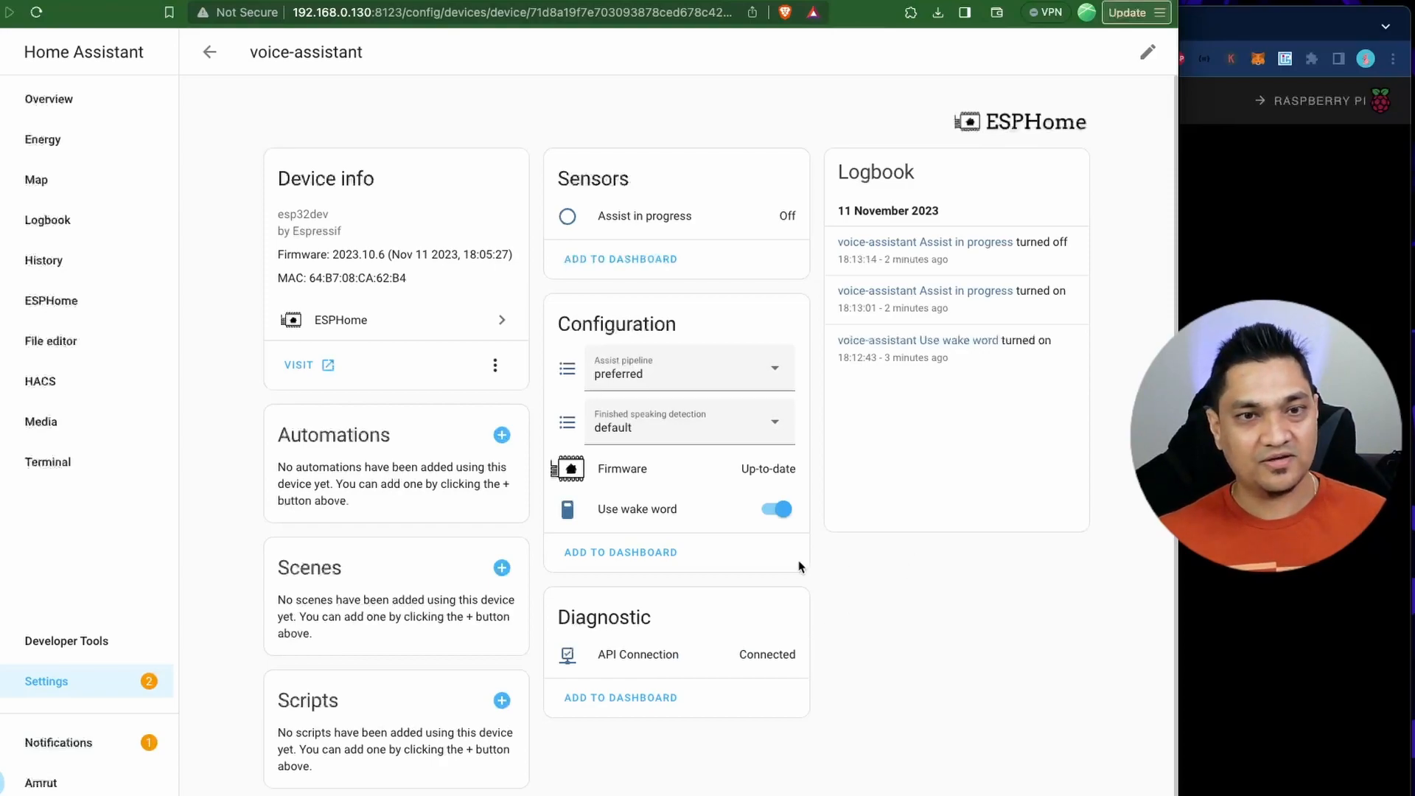
{"action": "left_click", "coordinate": [779, 517]}
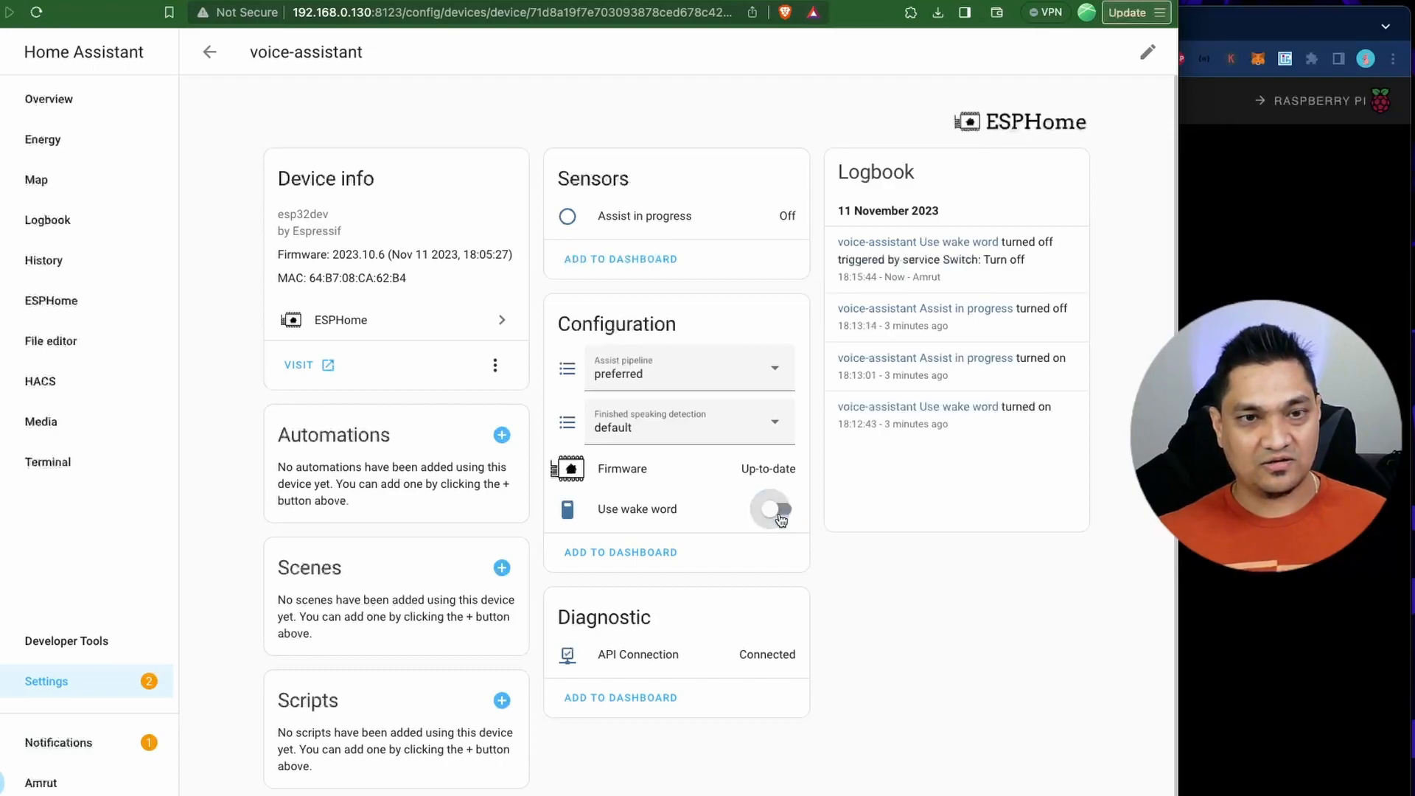
{"action": "left_click", "coordinate": [779, 516]}
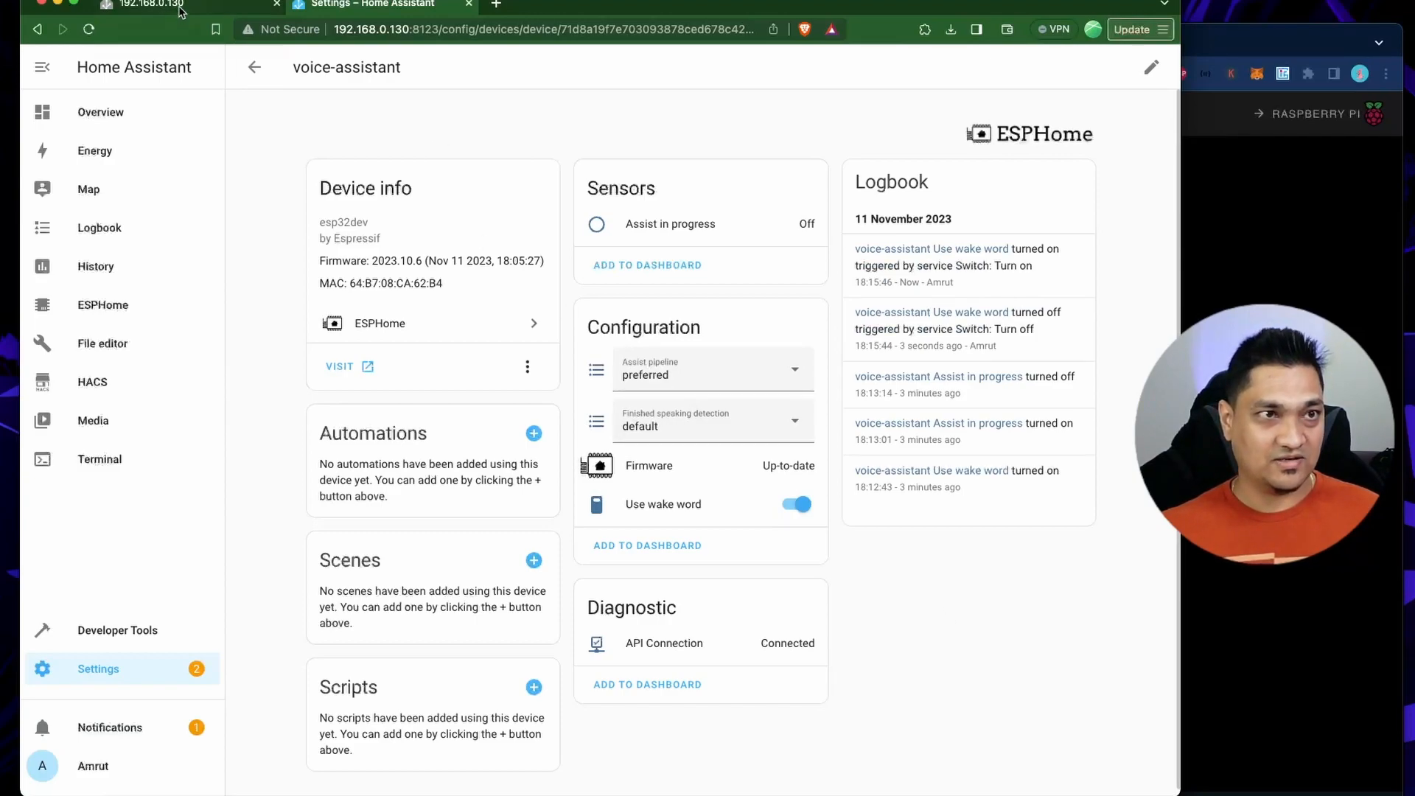
Move the Home Assistant overview dashboard into its own narrower window in front of the device page.
{"action": "left_click", "coordinate": [179, 11]}
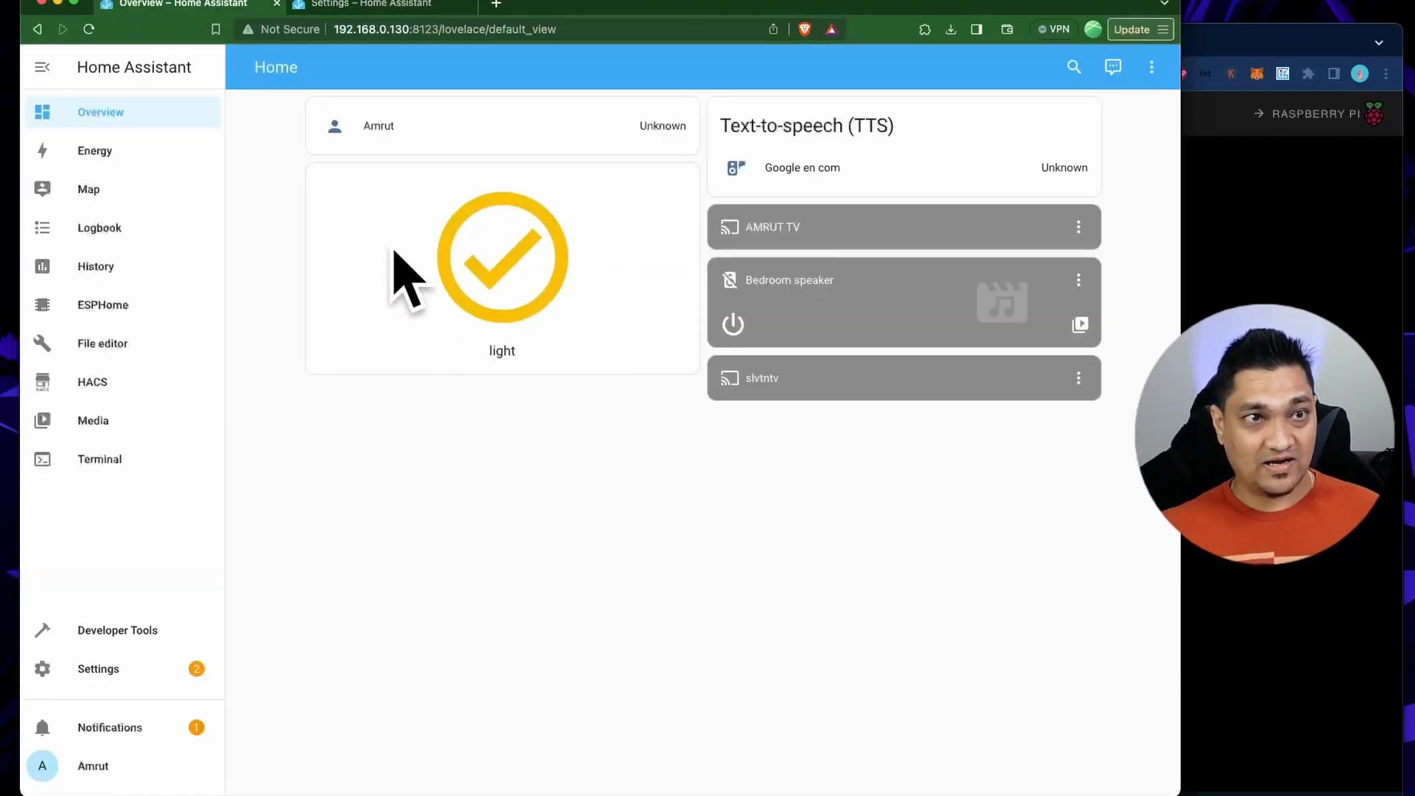
{"action": "left_click_drag", "start_coordinate": [421, 9], "coordinate": [547, 70]}
{"action": "left_click_drag", "start_coordinate": [1301, 284], "coordinate": [1058, 288]}
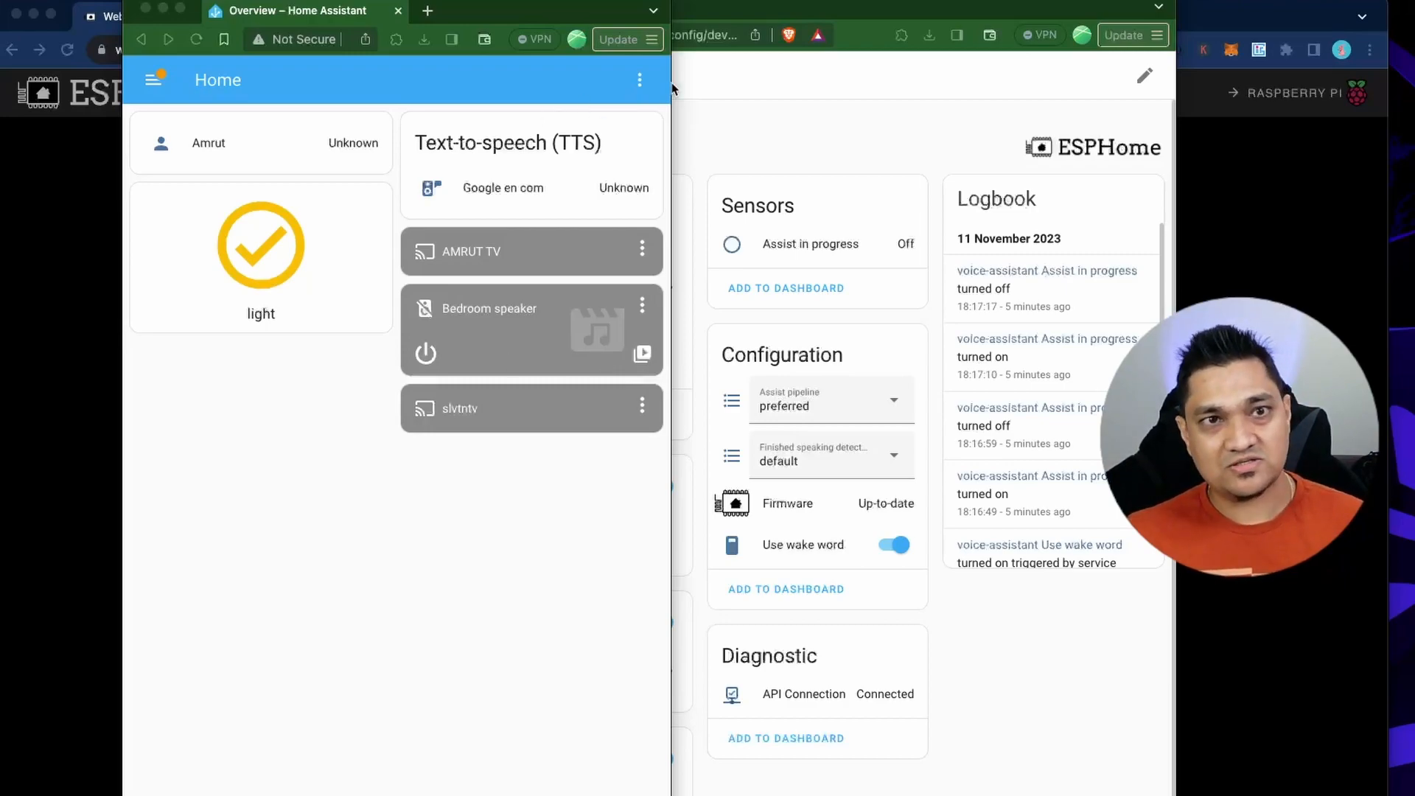
Widen the dashboard window and open the debug view of the Home Assistant assistant in the voice assistants settings.
{"action": "left_click_drag", "start_coordinate": [672, 83], "coordinate": [1067, 89]}
{"action": "left_click", "coordinate": [1036, 79]}
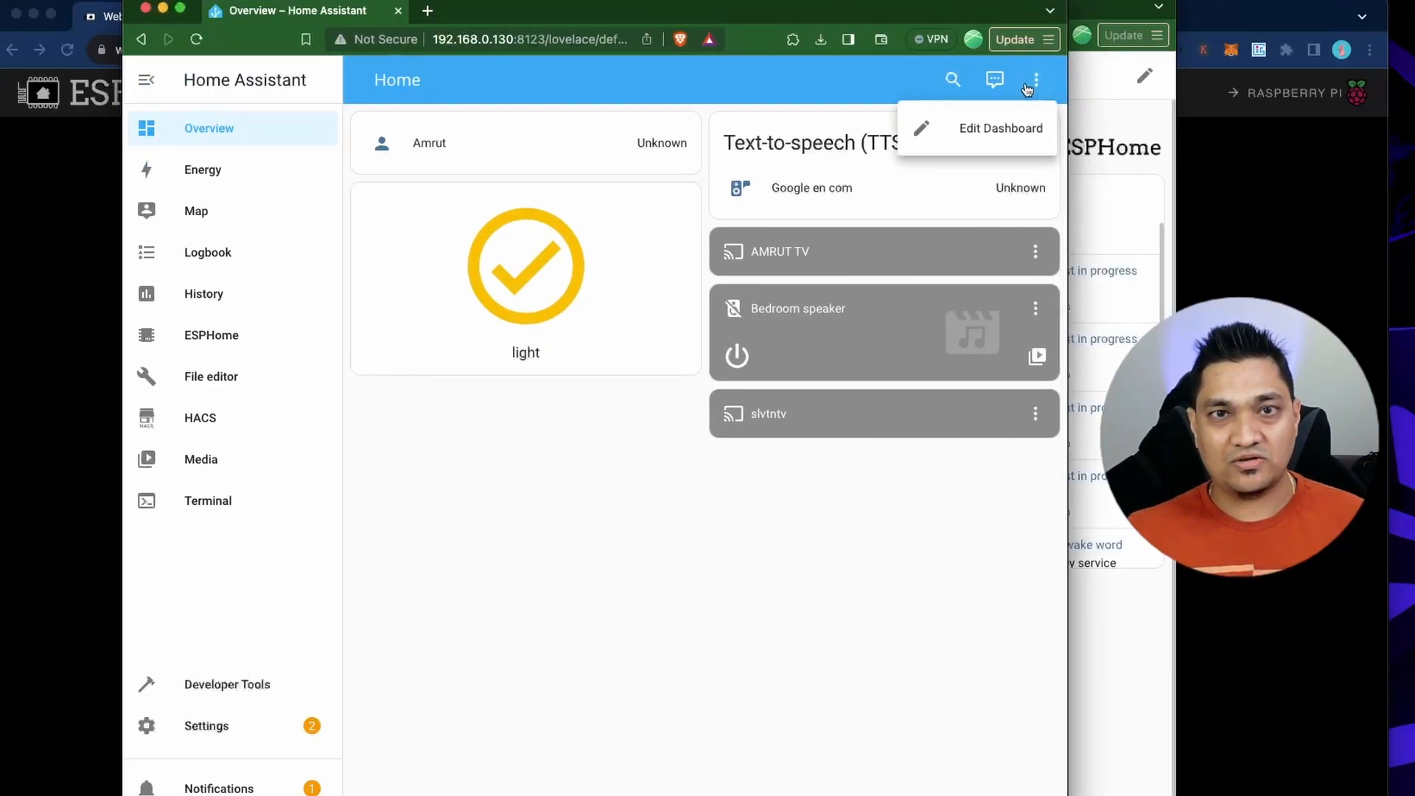
{"action": "left_click", "coordinate": [666, 385]}
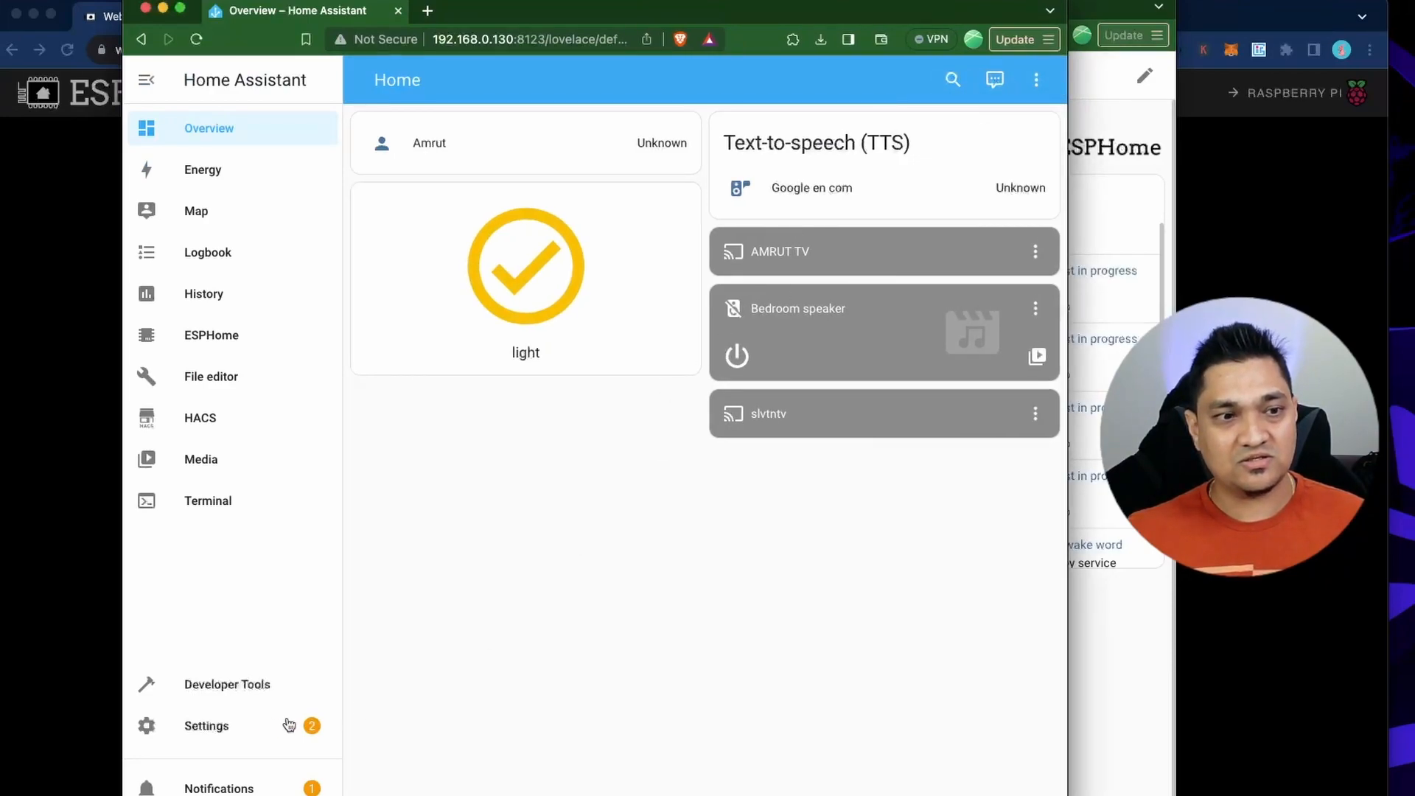
{"action": "left_click", "coordinate": [255, 725]}
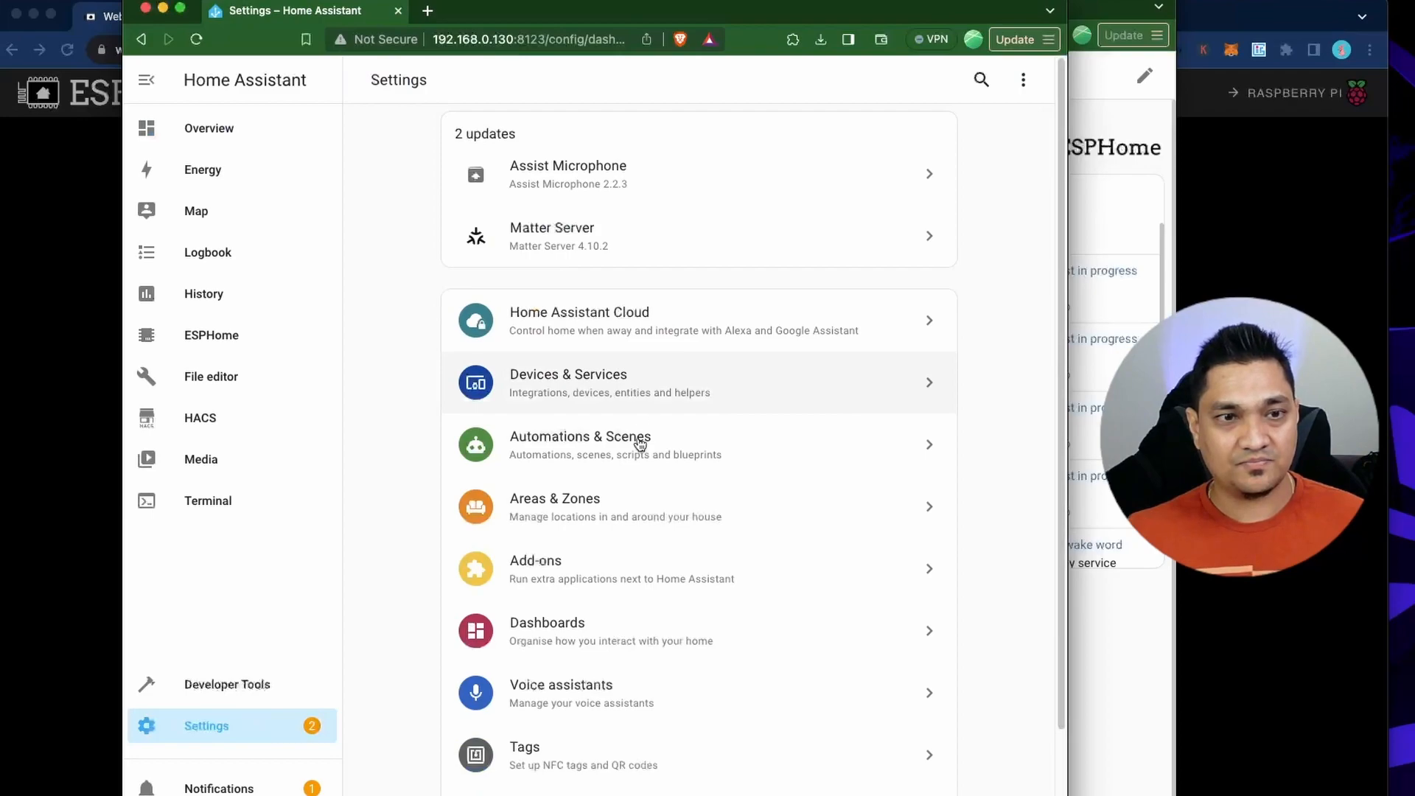
{"action": "left_click", "coordinate": [620, 699]}
{"action": "left_click", "coordinate": [818, 221]}
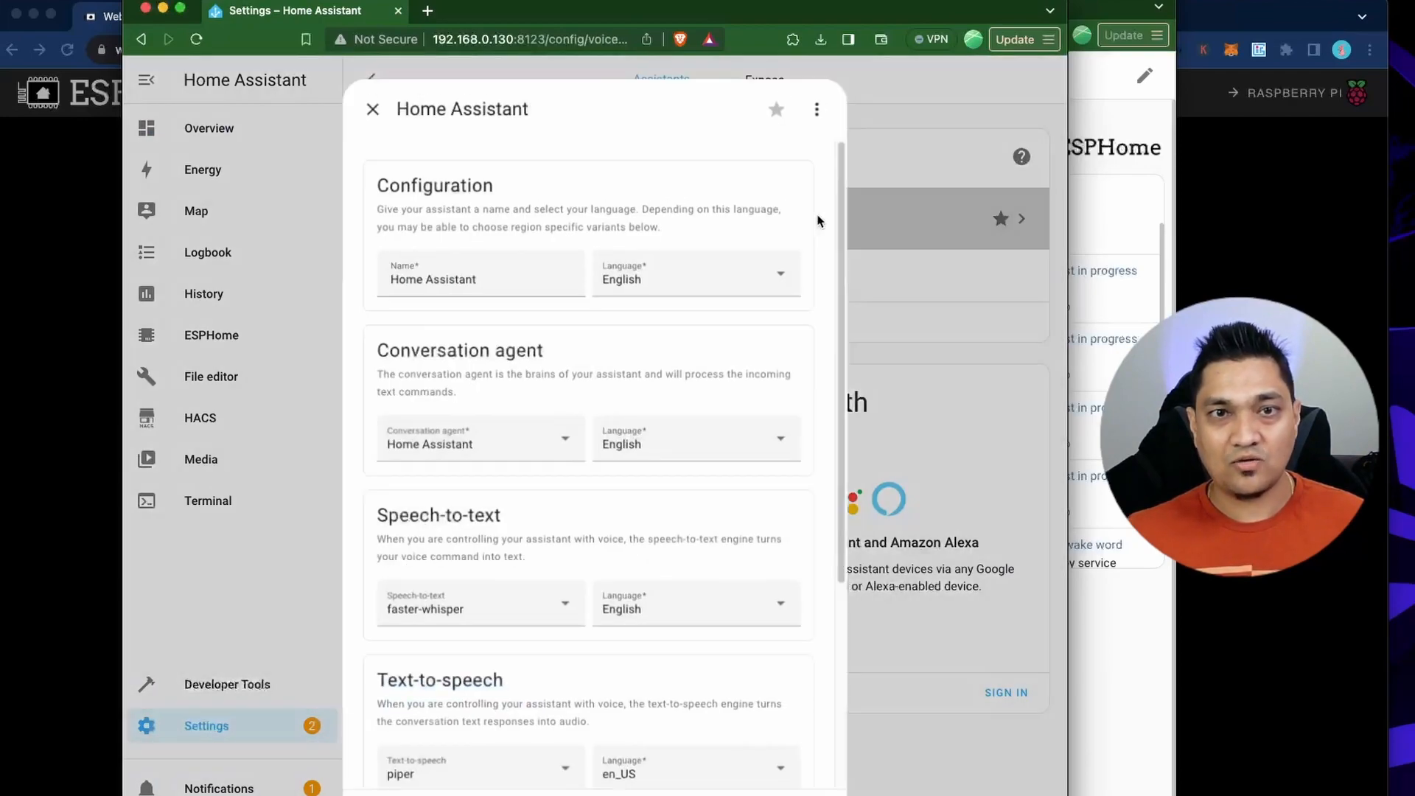
{"action": "left_click", "coordinate": [824, 103]}
{"action": "left_click", "coordinate": [809, 150]}
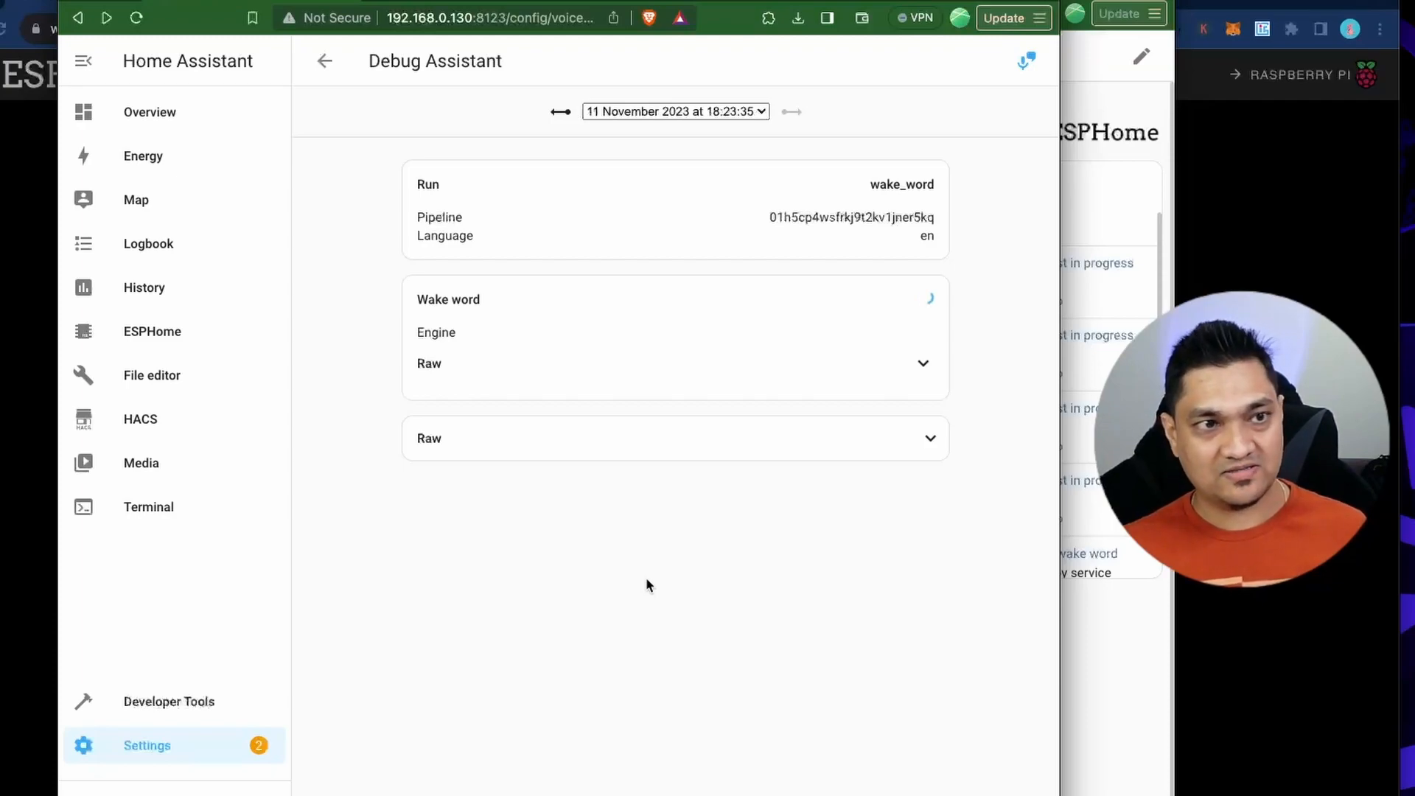
Check the voice-assistant device's logs in ESPHome, noting the voice-assistant.local hostname, and close them.
{"action": "left_click", "coordinate": [137, 338]}
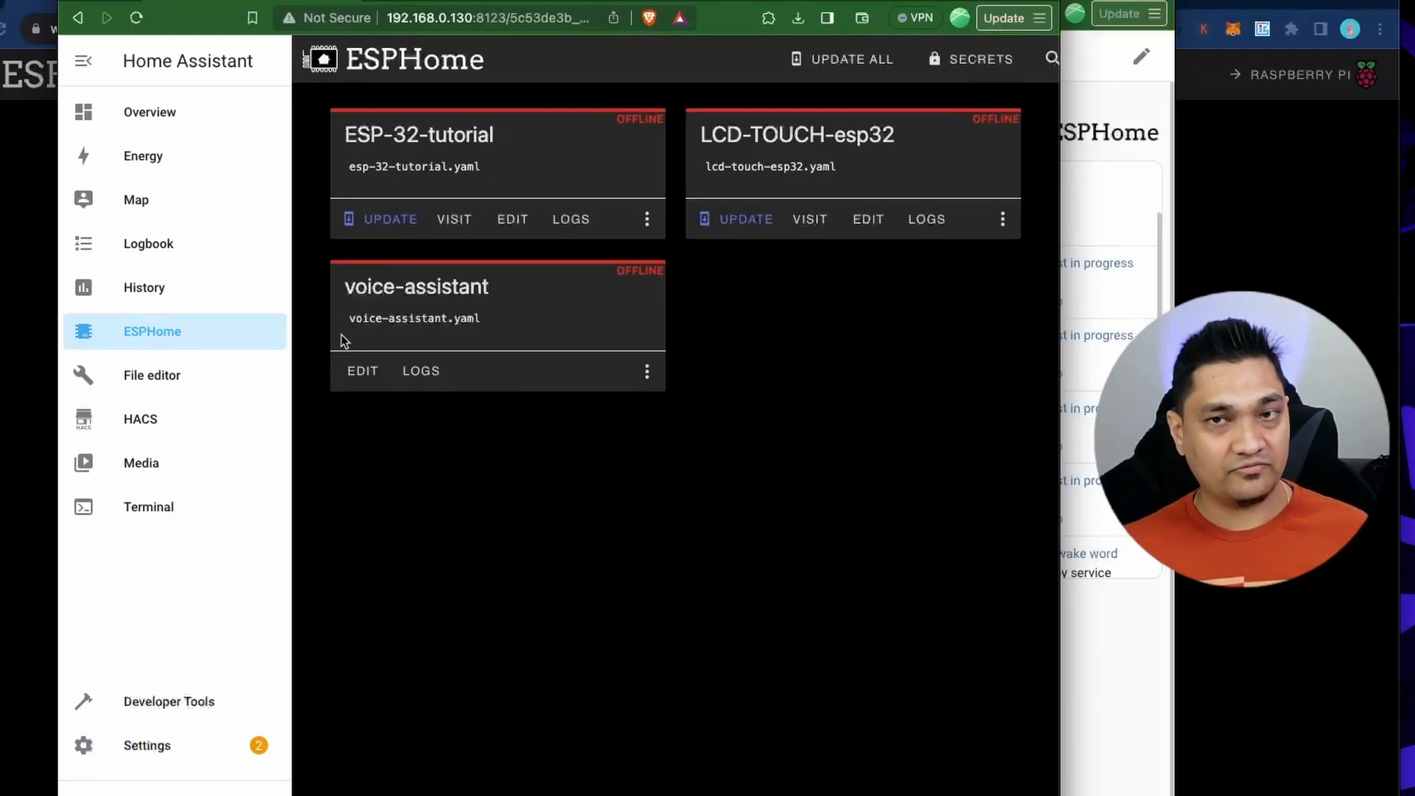
{"action": "left_click", "coordinate": [422, 377]}
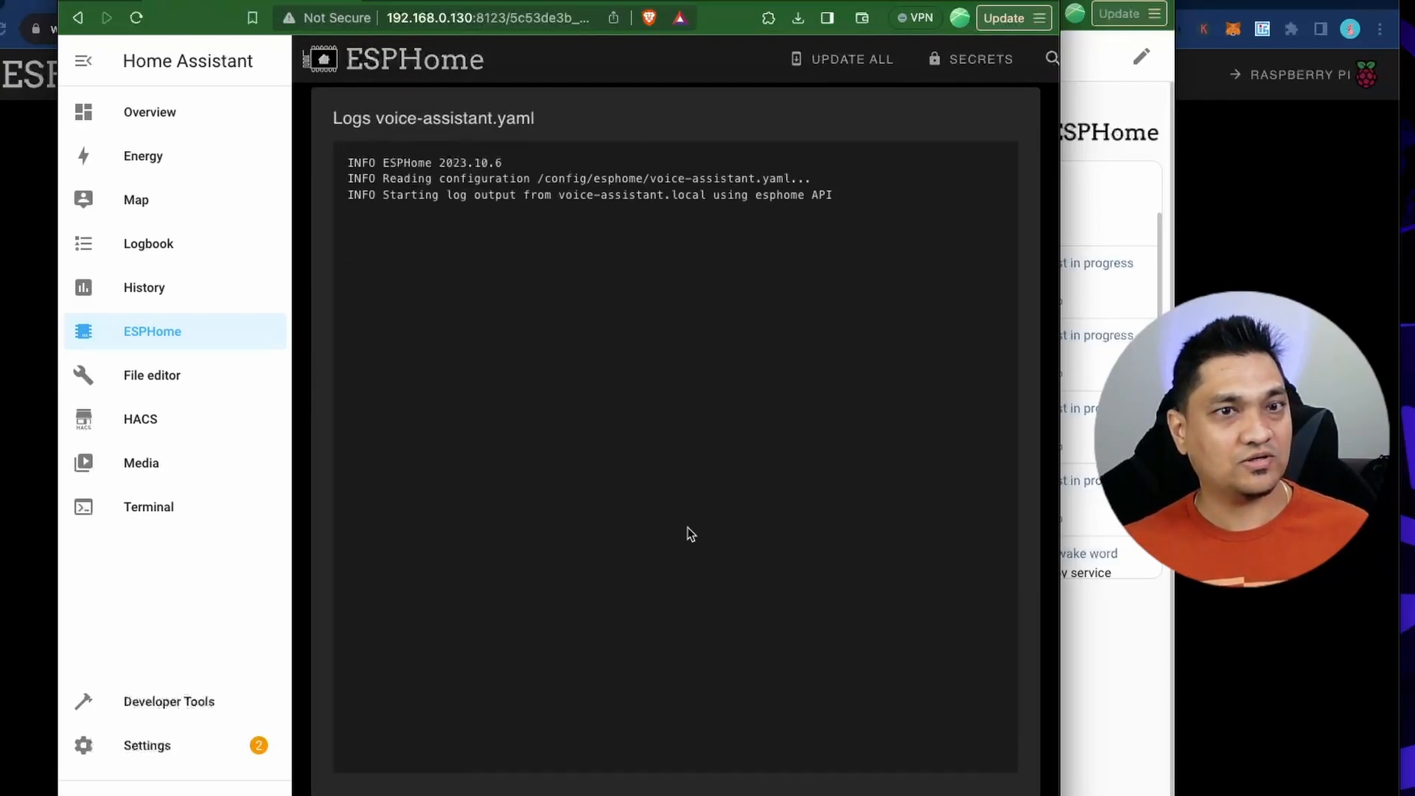
{"action": "left_click_drag", "start_coordinate": [559, 194], "coordinate": [711, 194]}
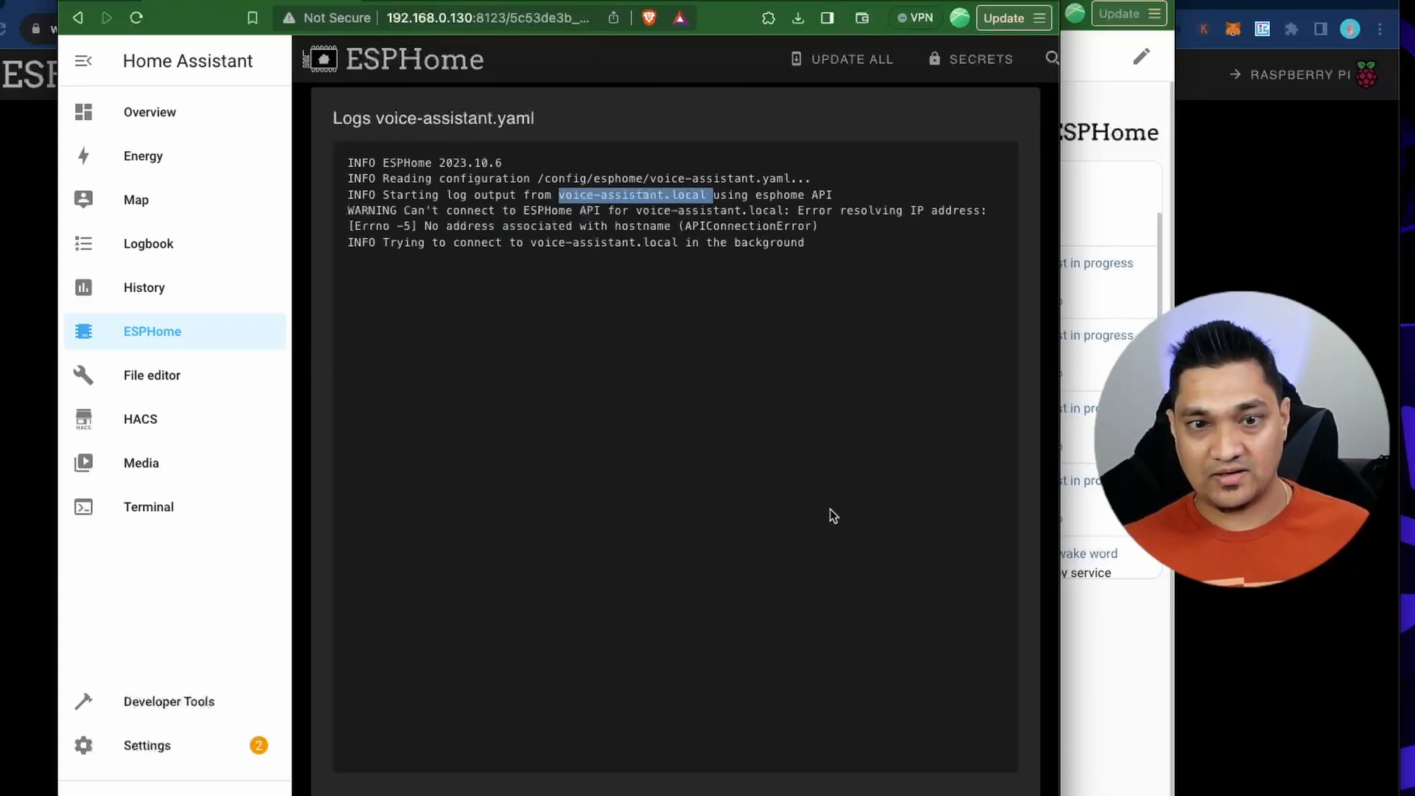
{"action": "left_click", "coordinate": [967, 794]}
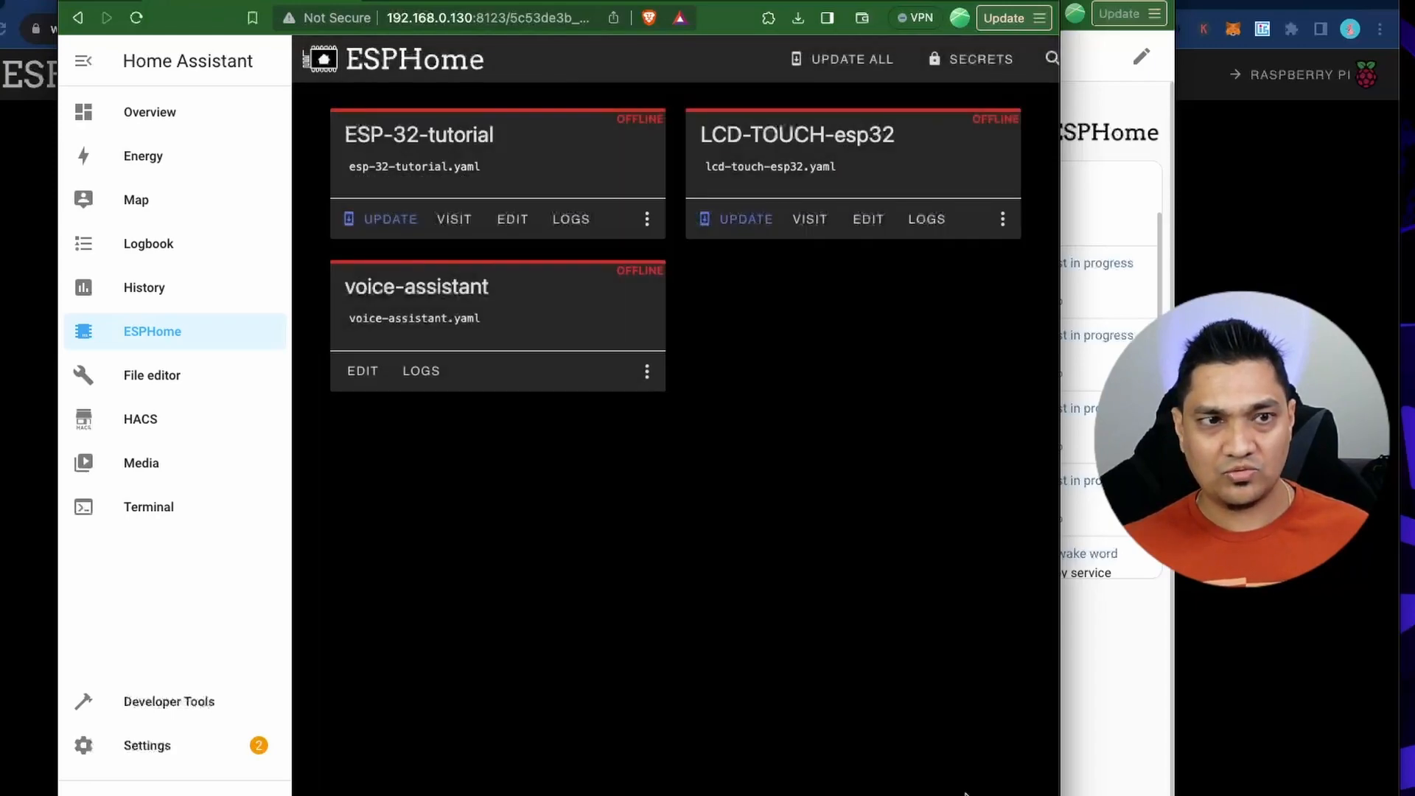
Add a manual_ip block under wifi in voice-assistant.yaml with static_ip 192.168.0.37, gateway 192.168.0.1 and subnet 255.255.255.0.
{"action": "left_click", "coordinate": [363, 372]}
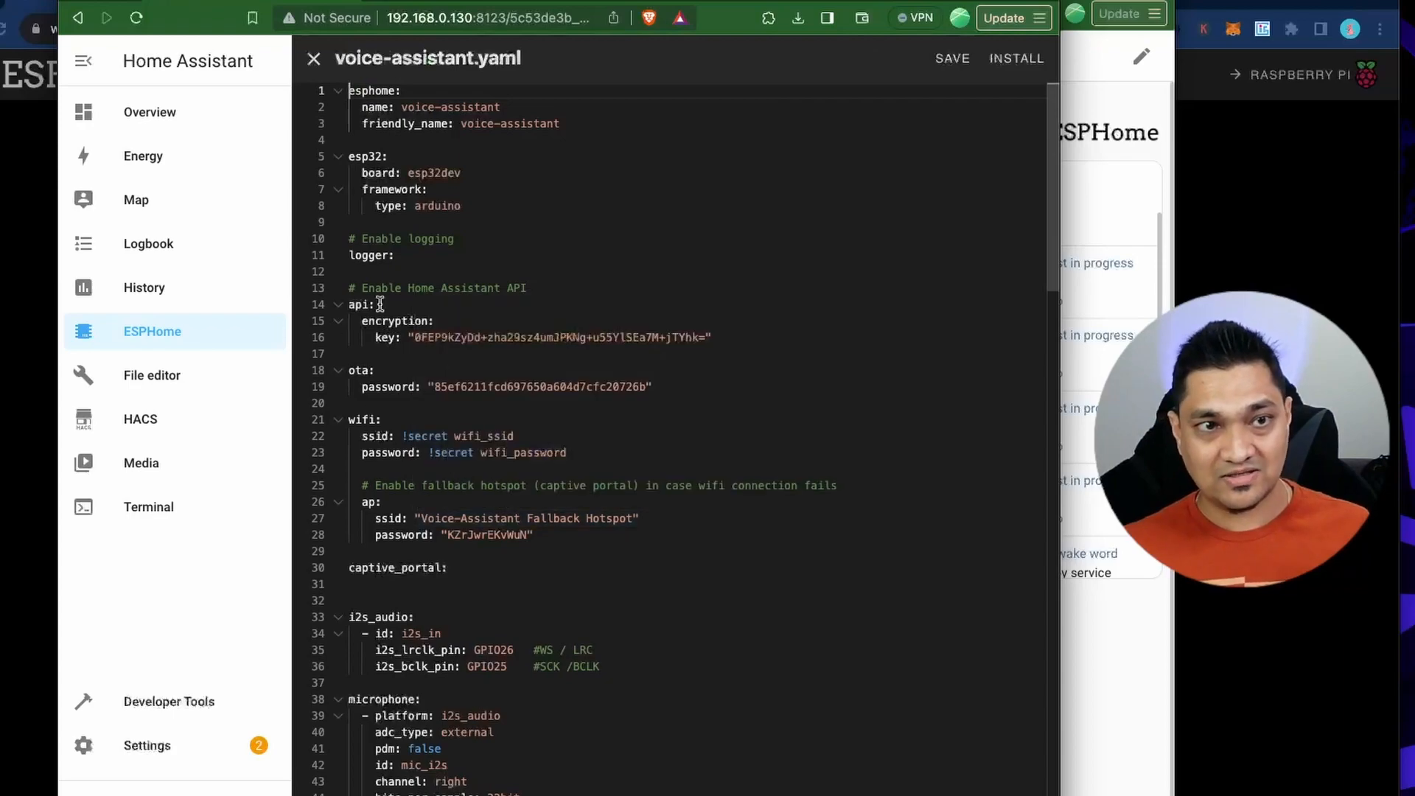
{"action": "double_click", "coordinate": [560, 453]}
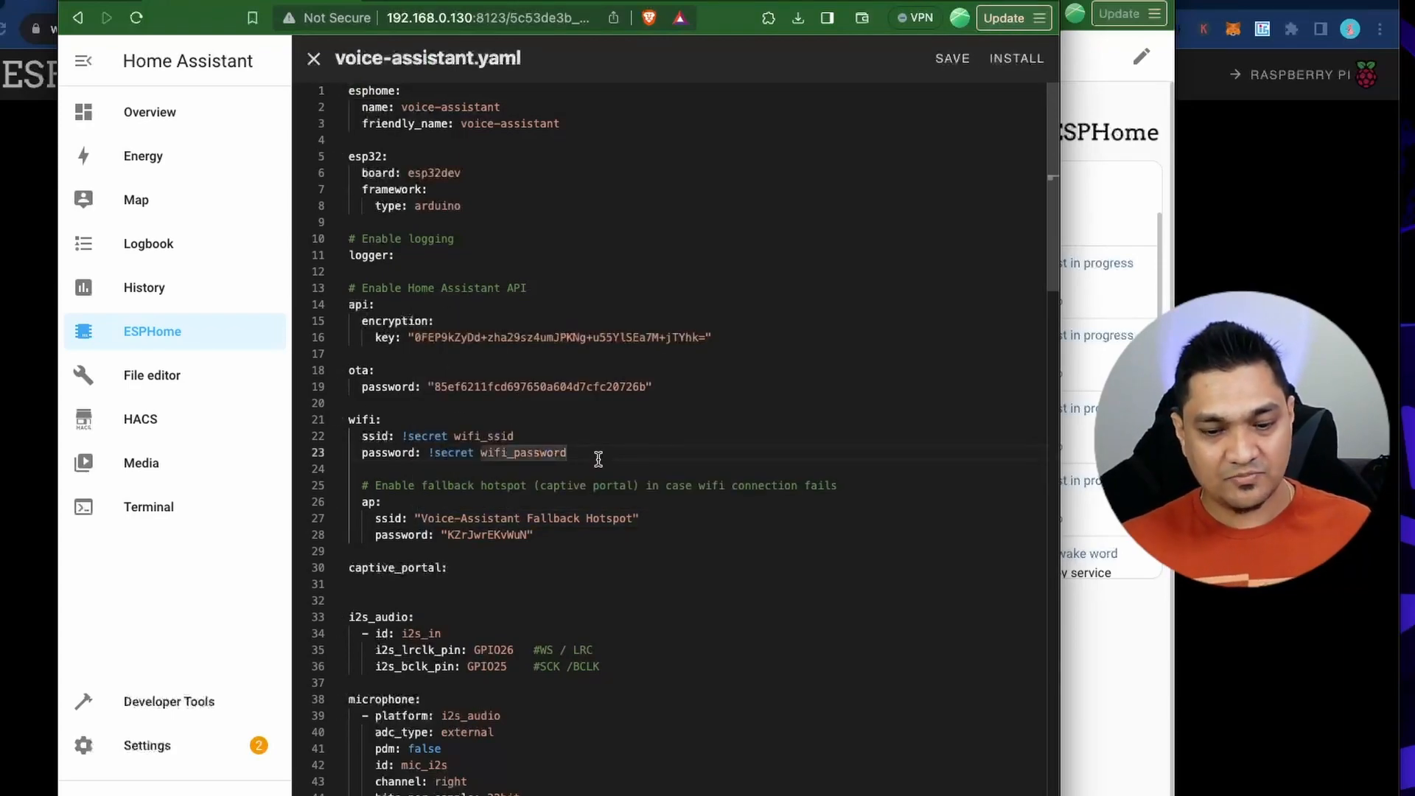
{"action": "left_click", "coordinate": [598, 458]}
{"action": "key", "text": "Return"}
{"action": "type", "text": "m"}
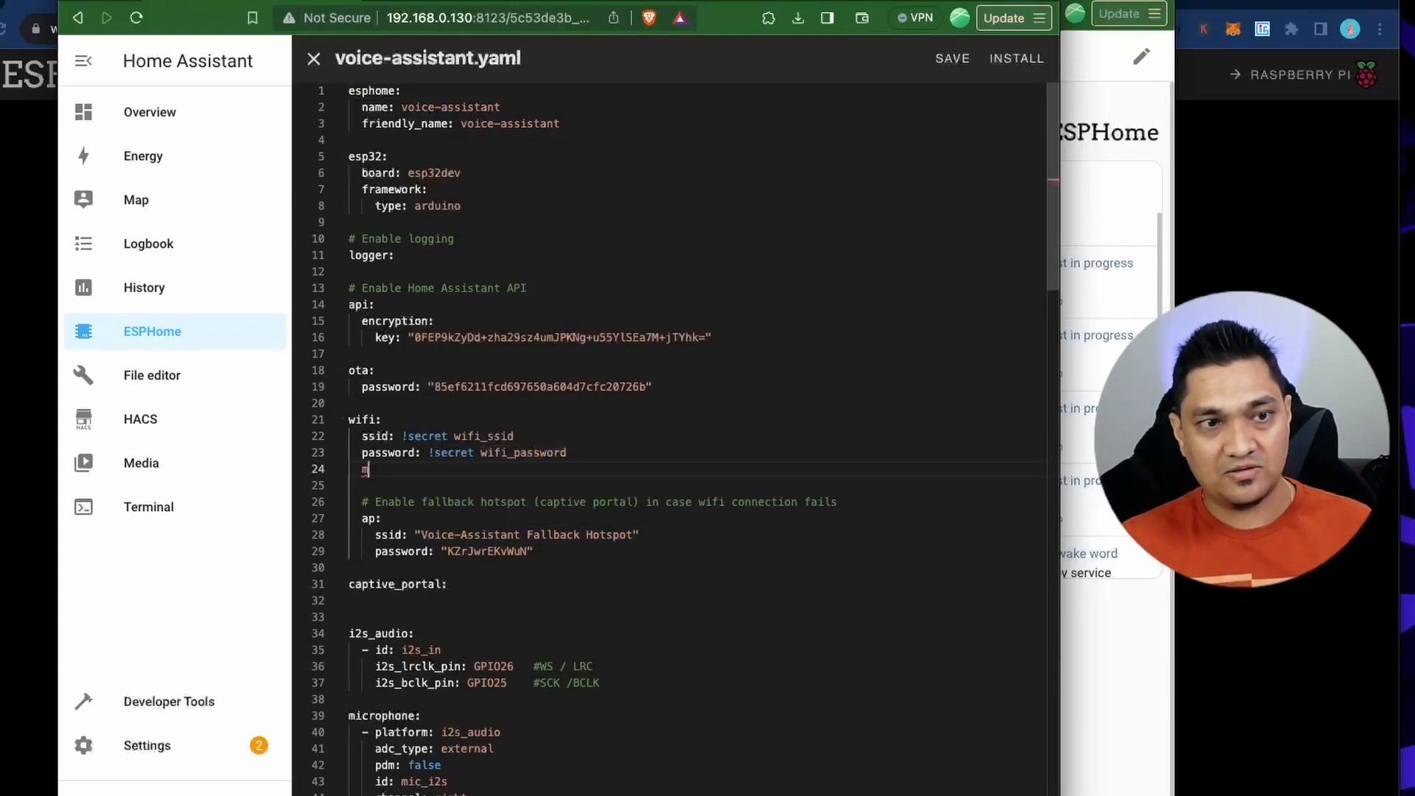
{"action": "key", "text": "BackSpace"}
{"action": "type", "text": "manual_ip:   static_ip: 192.168.0.37   gateway: 192.168.0.1   subnet: 255.255.255.0"}
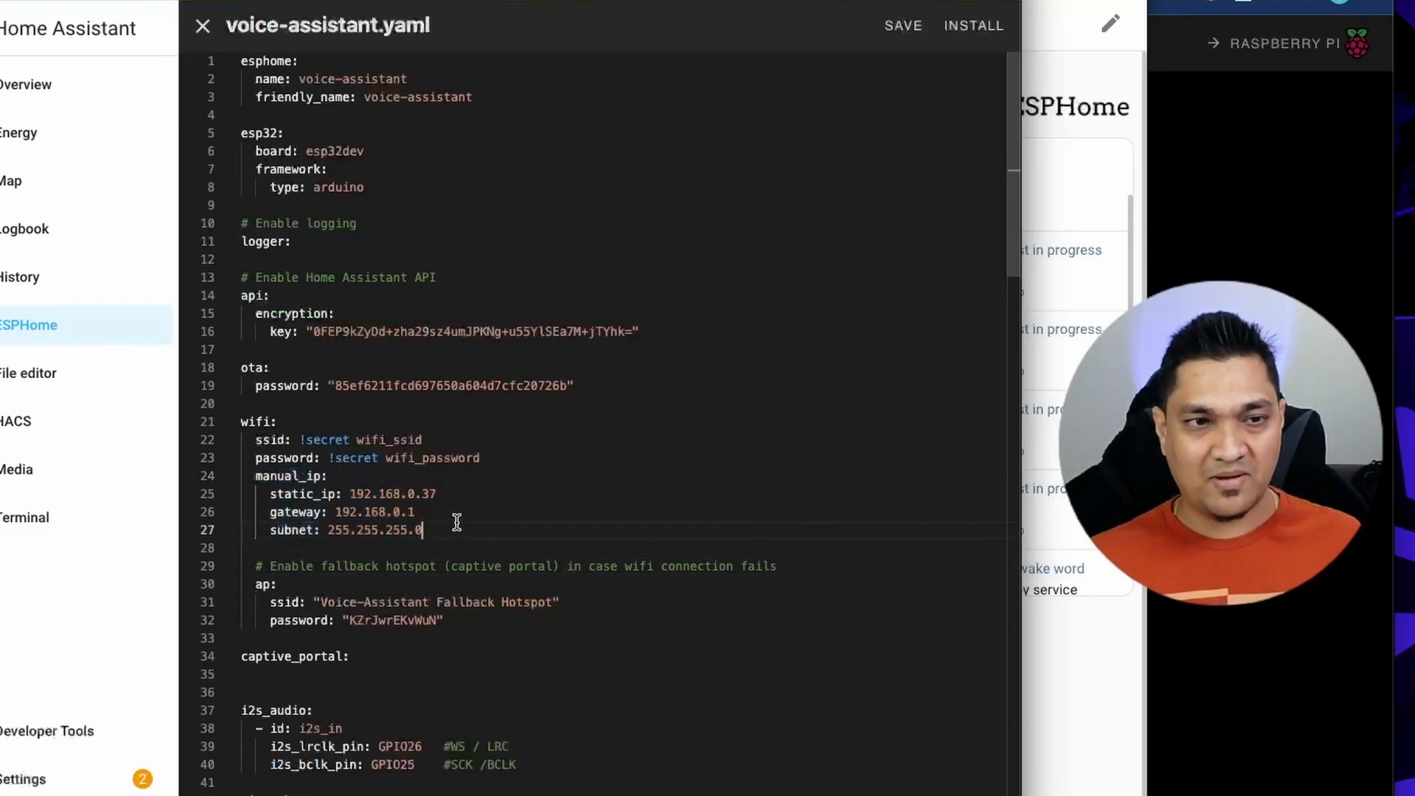
{"action": "left_click_drag", "start_coordinate": [457, 523], "coordinate": [247, 476]}
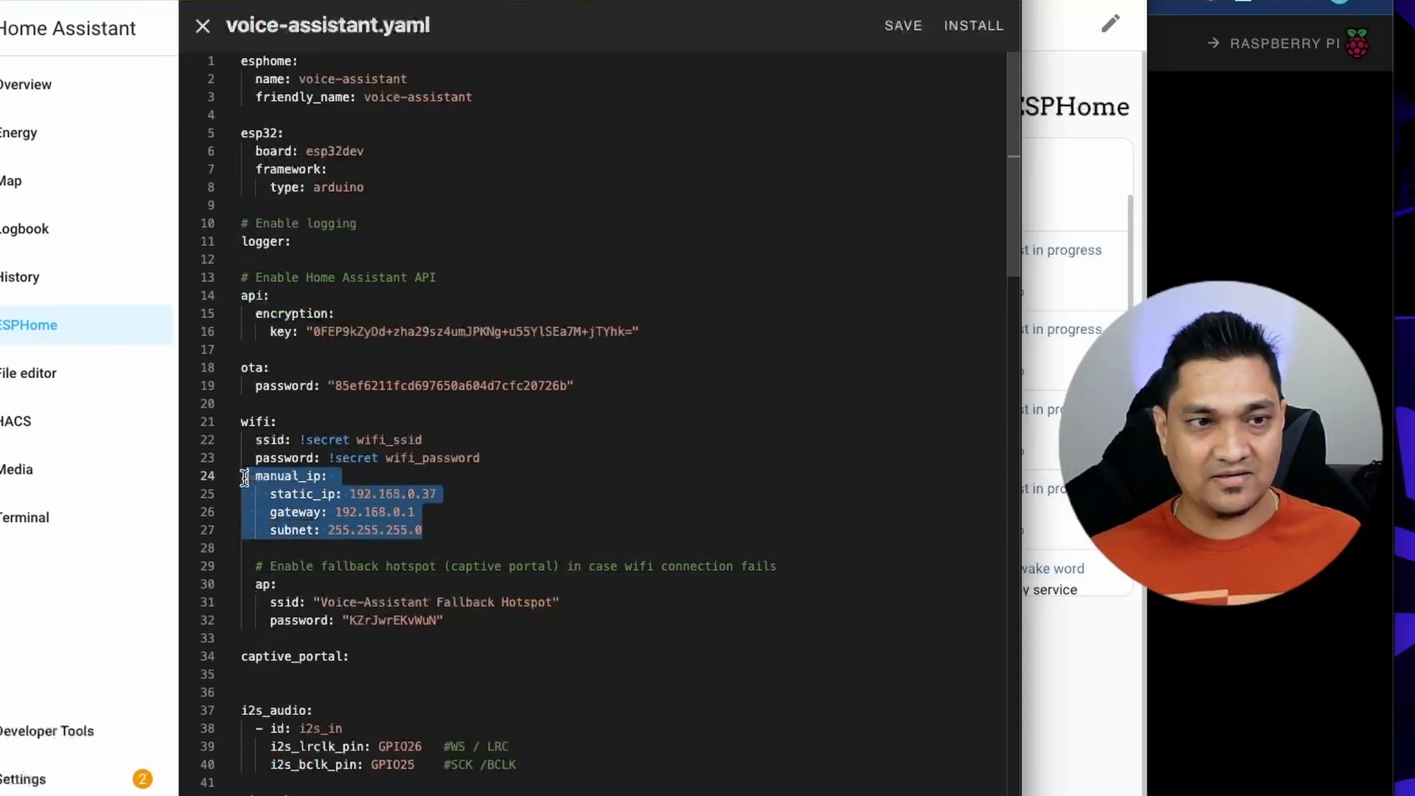
{"action": "double_click", "coordinate": [429, 493]}
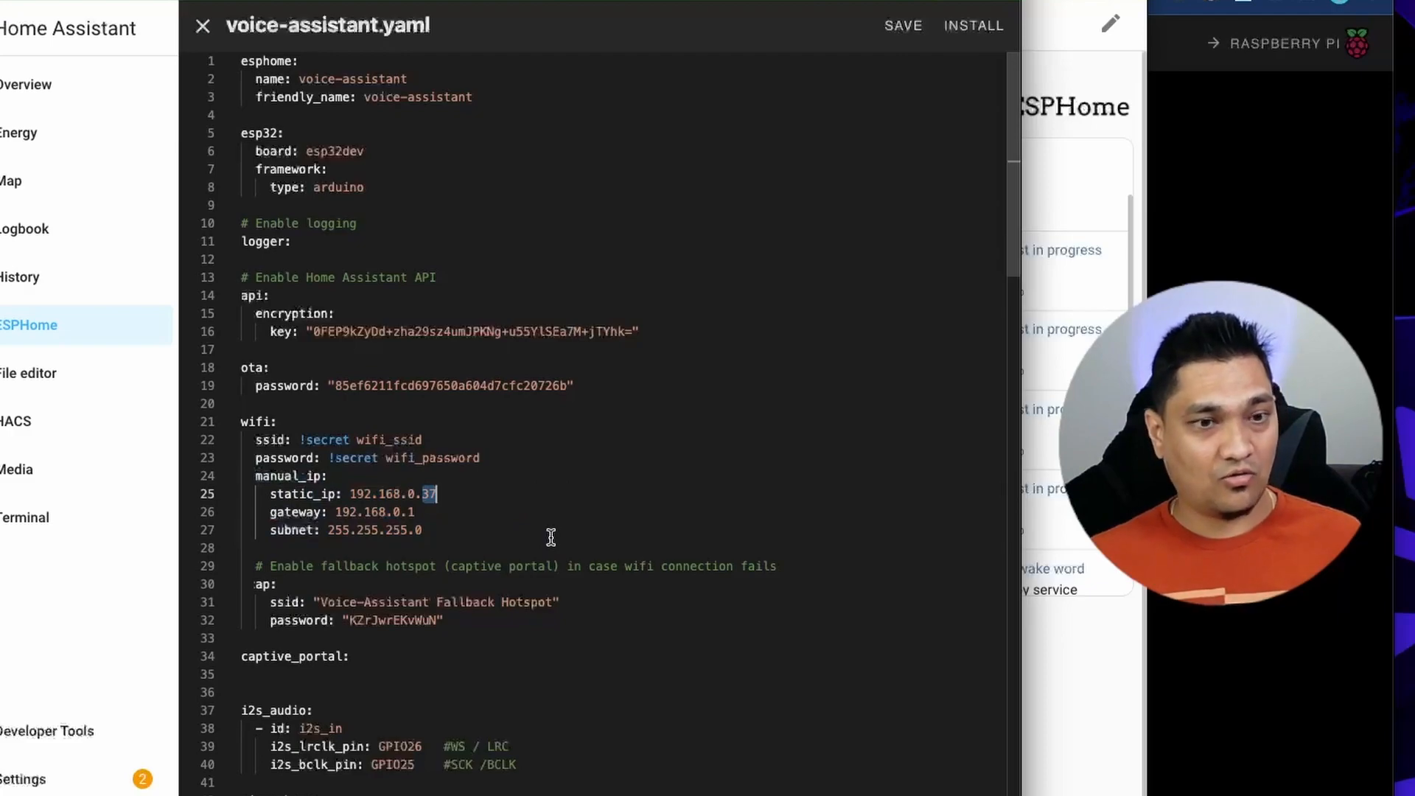
Select the manual_ip block in voice-assistant.yaml for review and install the updated configuration on the voice-assistant device.
{"action": "left_click_drag", "start_coordinate": [437, 523], "coordinate": [243, 476]}
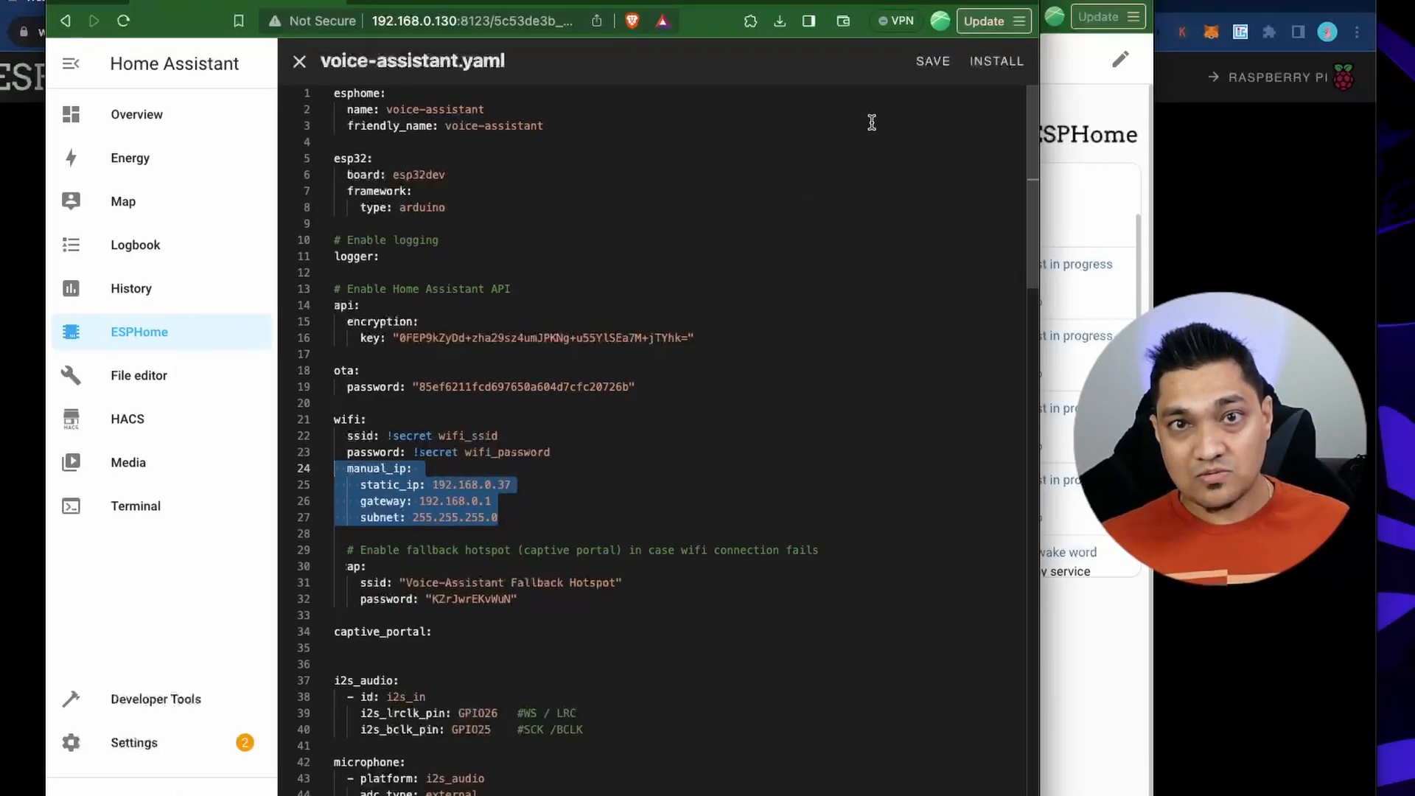
{"action": "left_click", "coordinate": [997, 61]}
{"action": "left_click", "coordinate": [627, 393]}
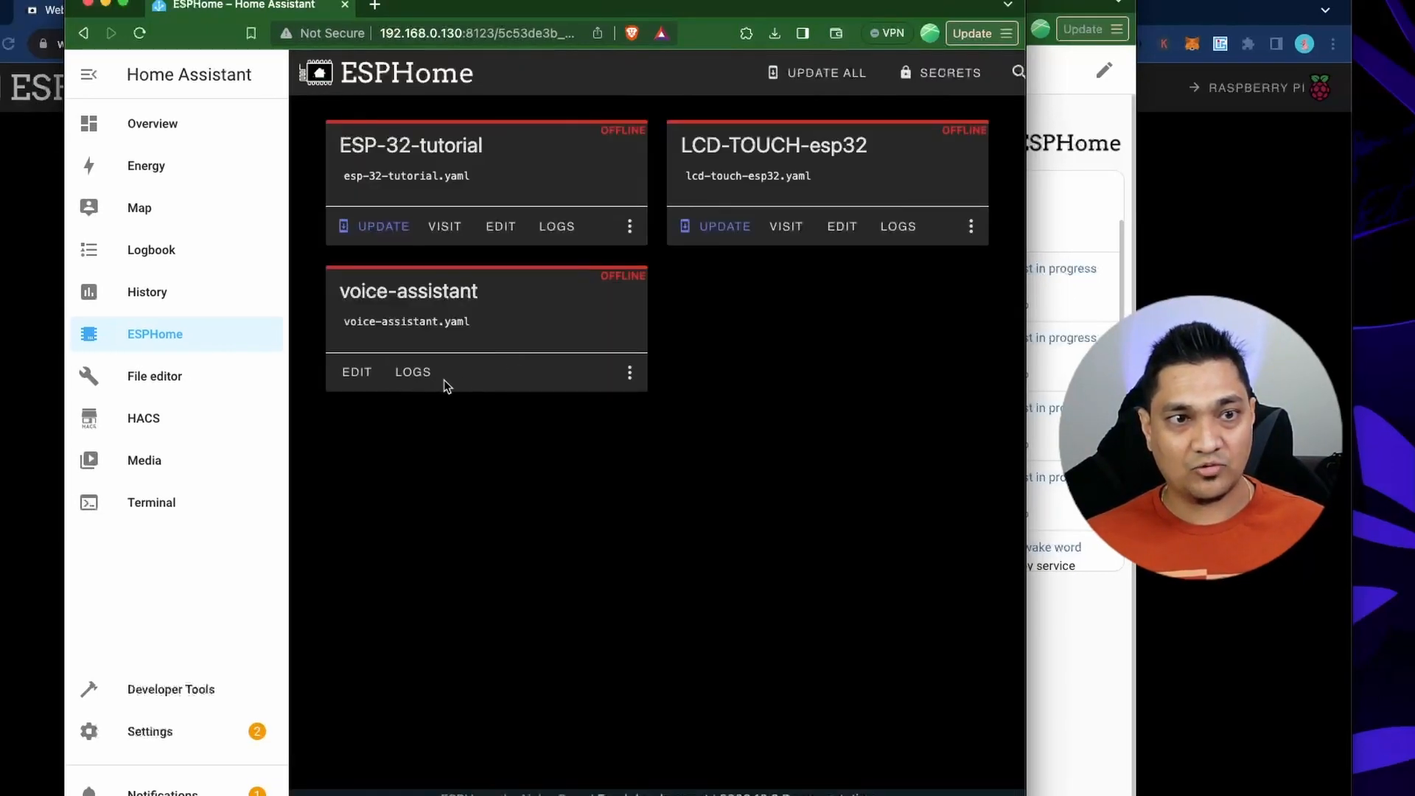
Open the voice-assistant device's logs and examine its connection details and the events logged for a spoken command.
{"action": "left_click", "coordinate": [417, 377]}
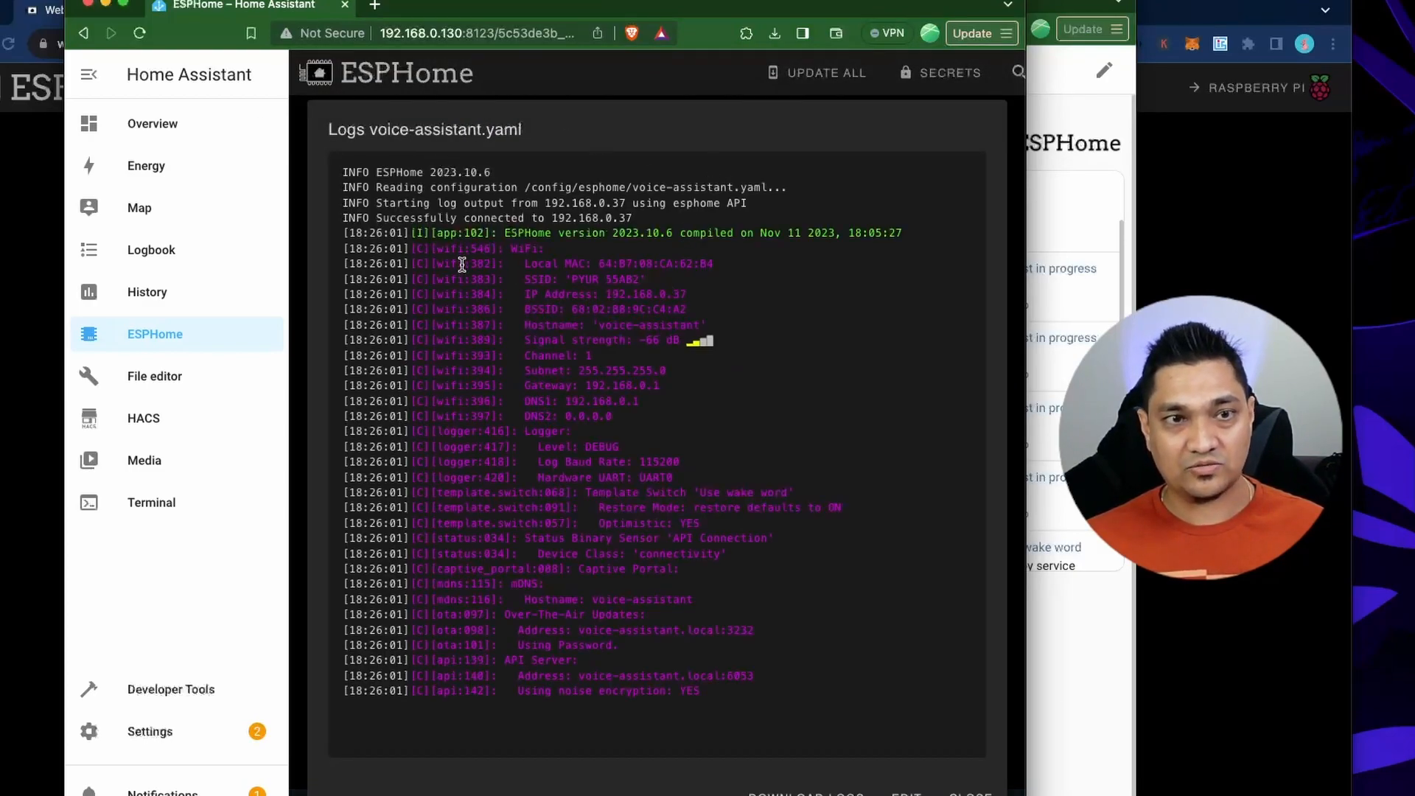
{"action": "left_click_drag", "start_coordinate": [792, 666], "coordinate": [438, 230]}
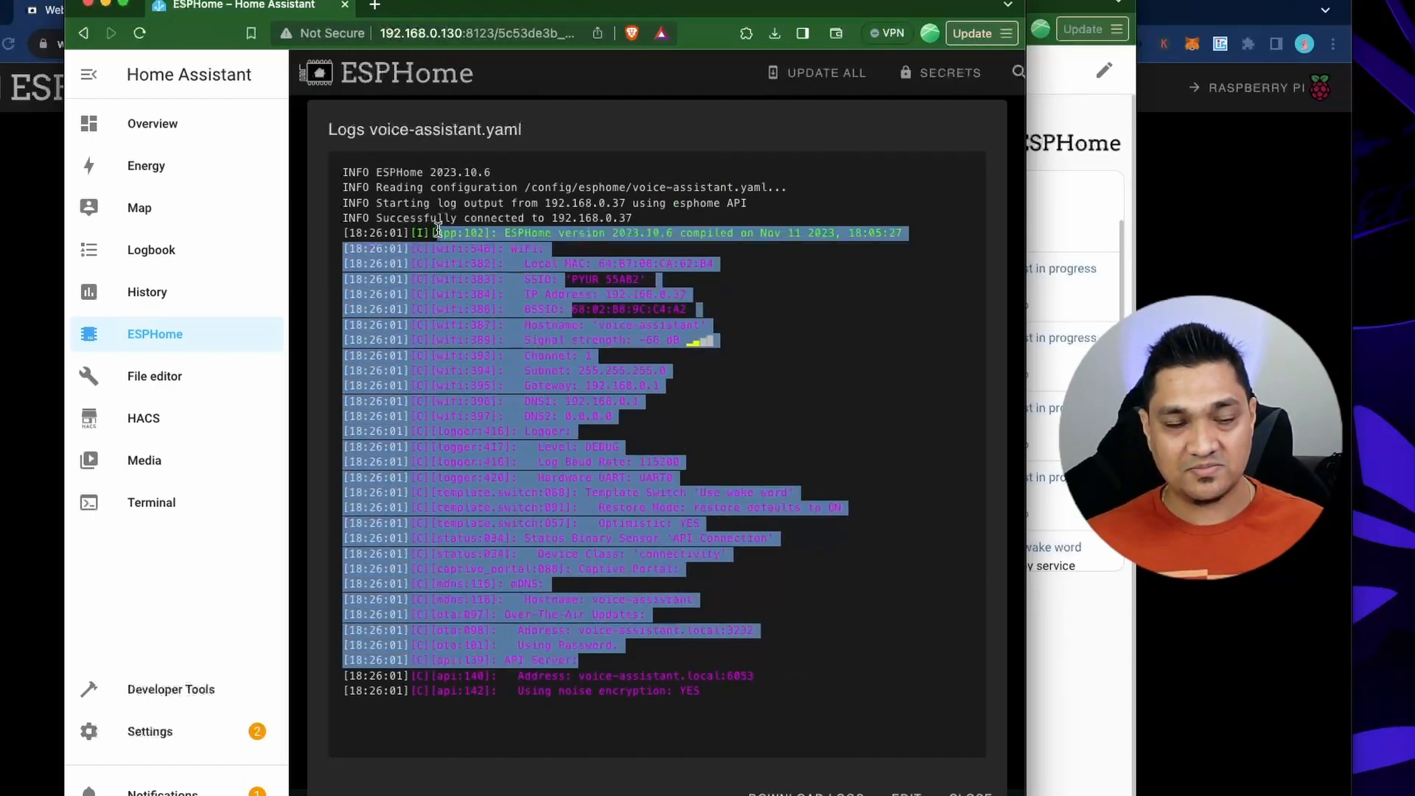
{"action": "left_click", "coordinate": [818, 647]}
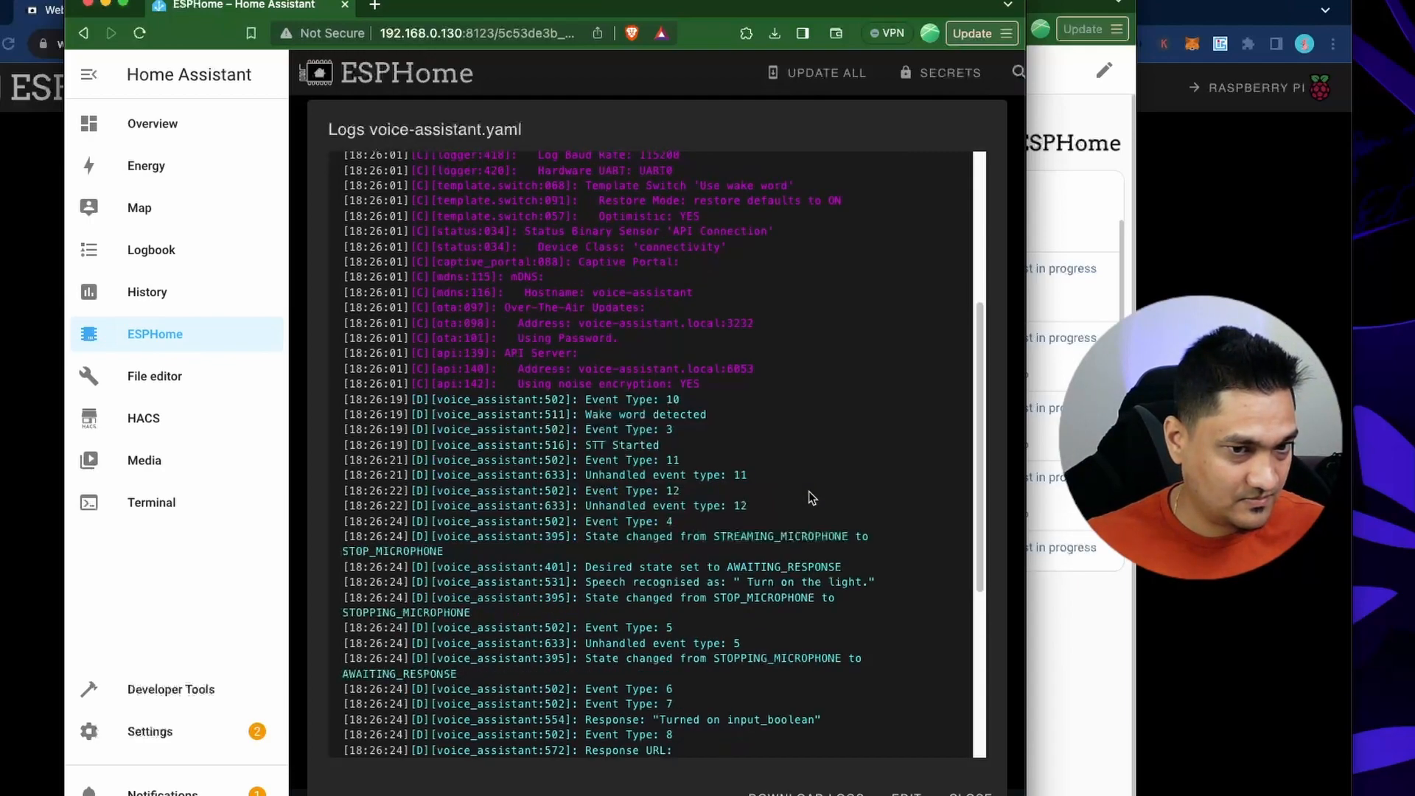
{"action": "scroll", "coordinate": [809, 492], "scroll_direction": "up", "scroll_amount": 2}
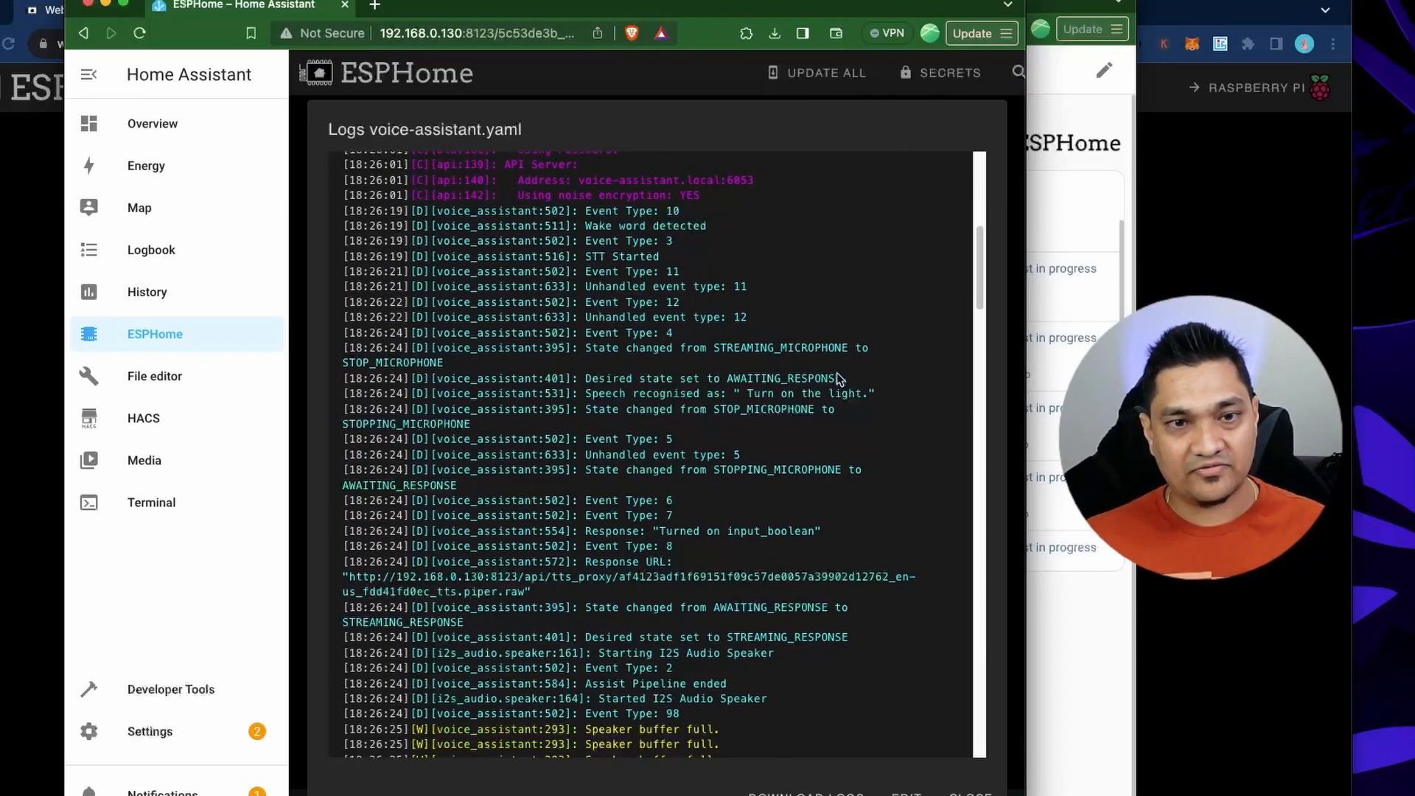
{"action": "scroll", "coordinate": [840, 413], "scroll_direction": "down", "scroll_amount": 1}
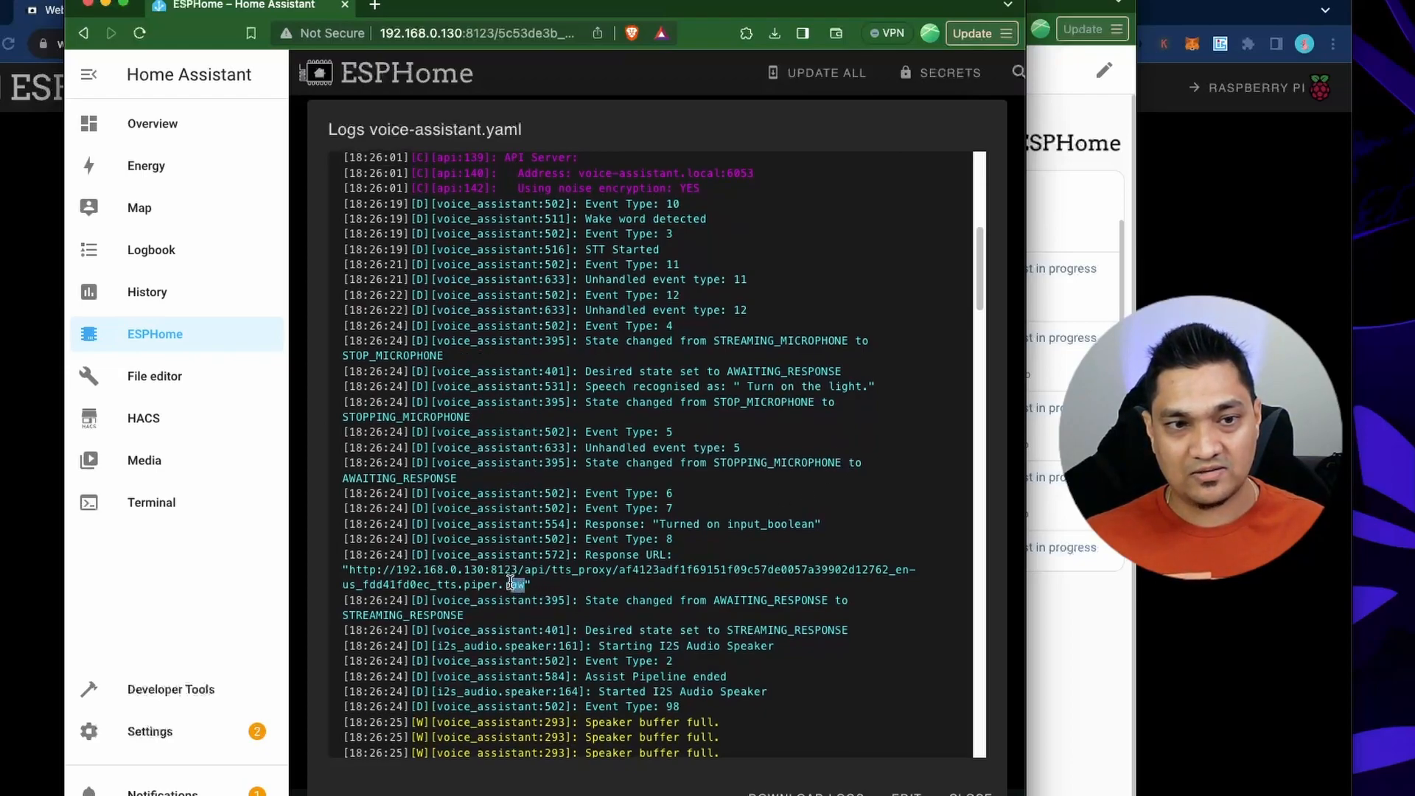
Highlight the response URL in the voice-assistant logs, single out its .raw file extension, and close the logs.
{"action": "left_click_drag", "start_coordinate": [349, 569], "coordinate": [519, 584]}
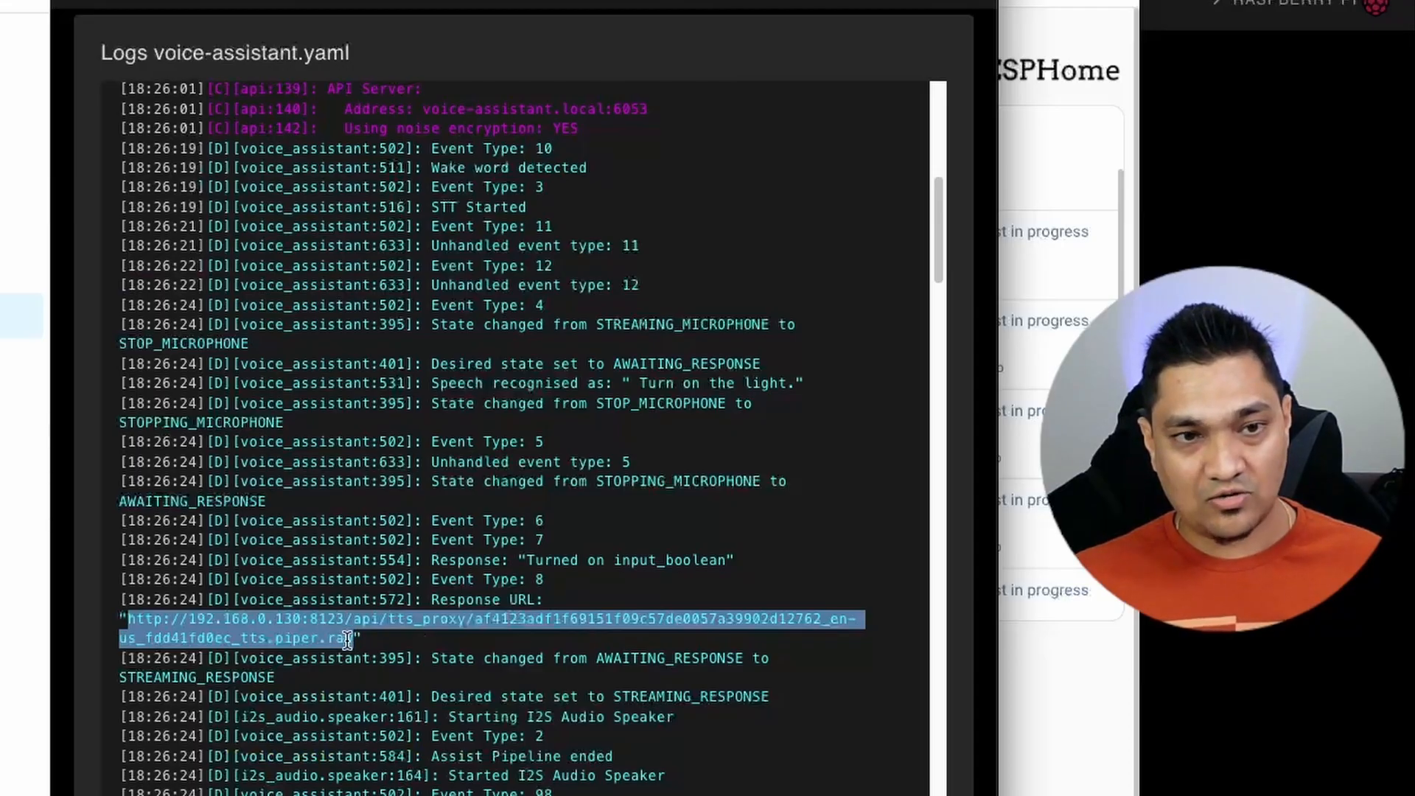
{"action": "left_click_drag", "start_coordinate": [347, 638], "coordinate": [353, 638]}
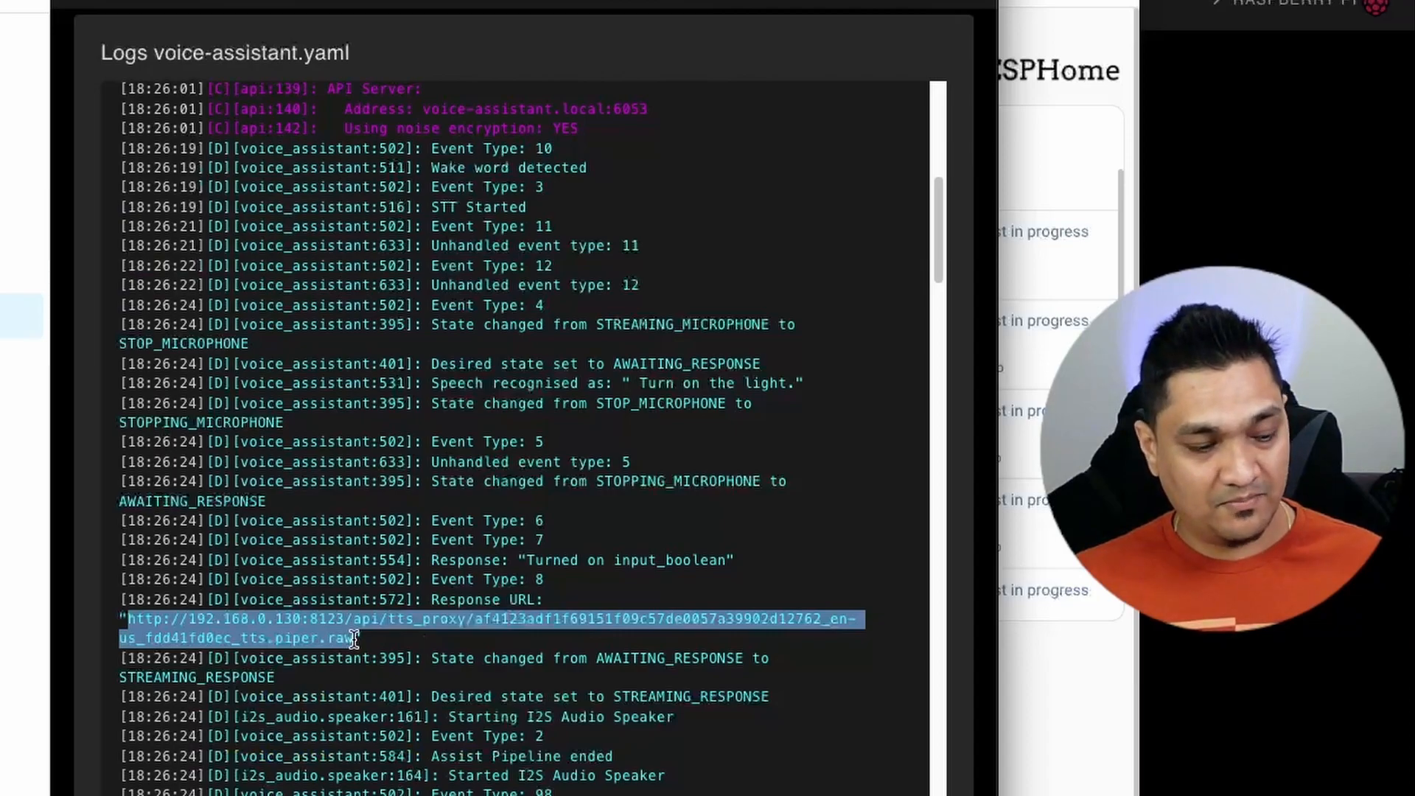
{"action": "left_click", "coordinate": [353, 638]}
{"action": "left_click_drag", "start_coordinate": [352, 638], "coordinate": [319, 638]}
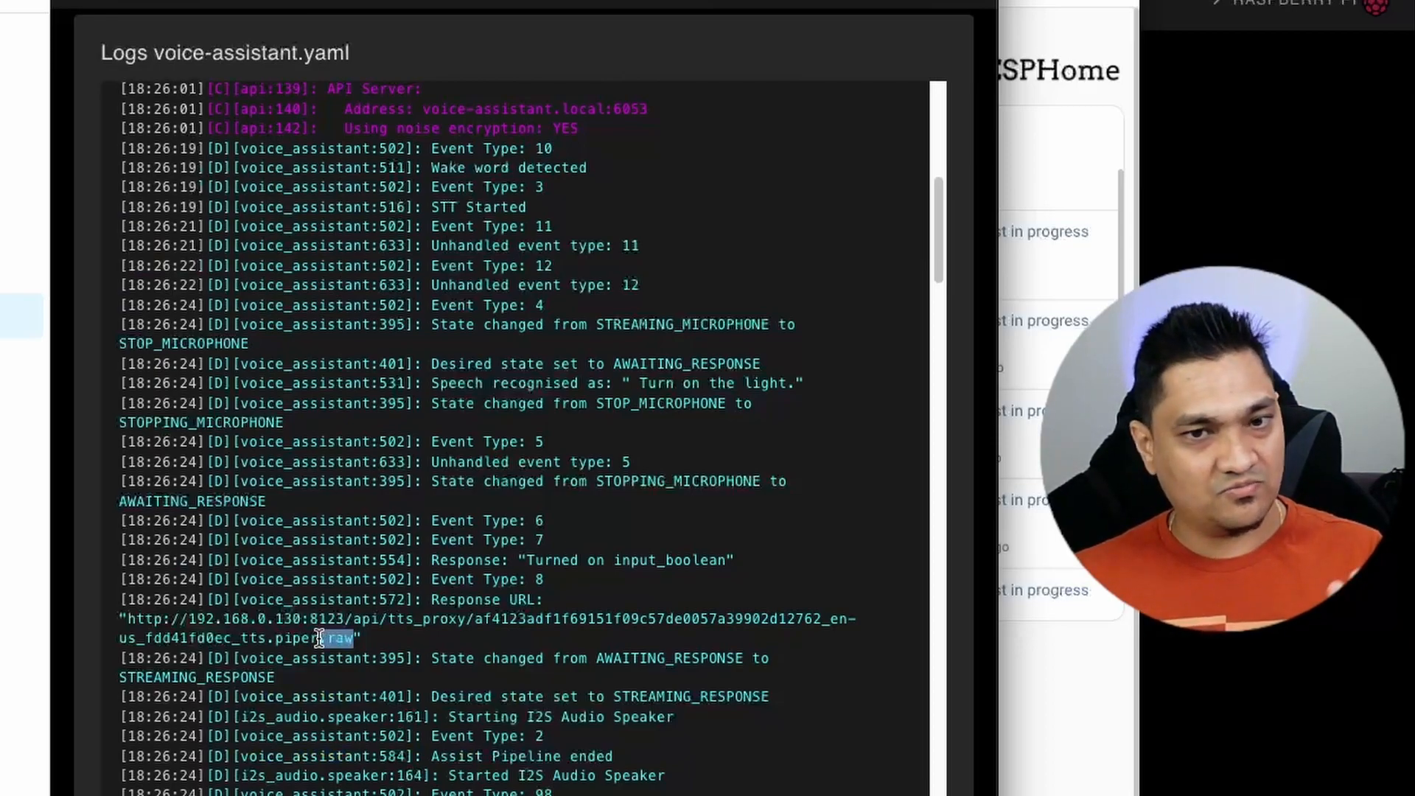
{"action": "left_click_drag", "start_coordinate": [319, 638], "coordinate": [317, 638]}
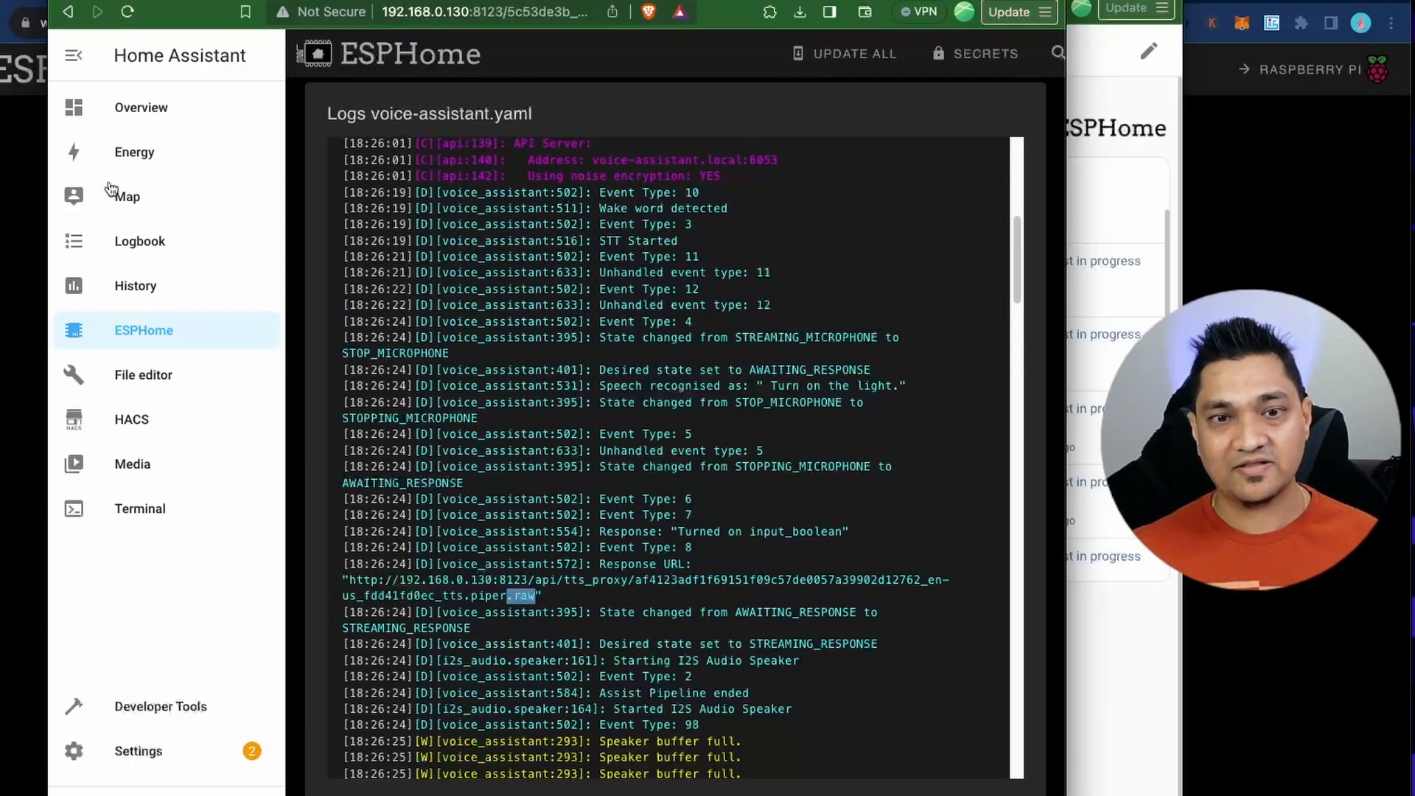
{"action": "key", "text": "Escape"}
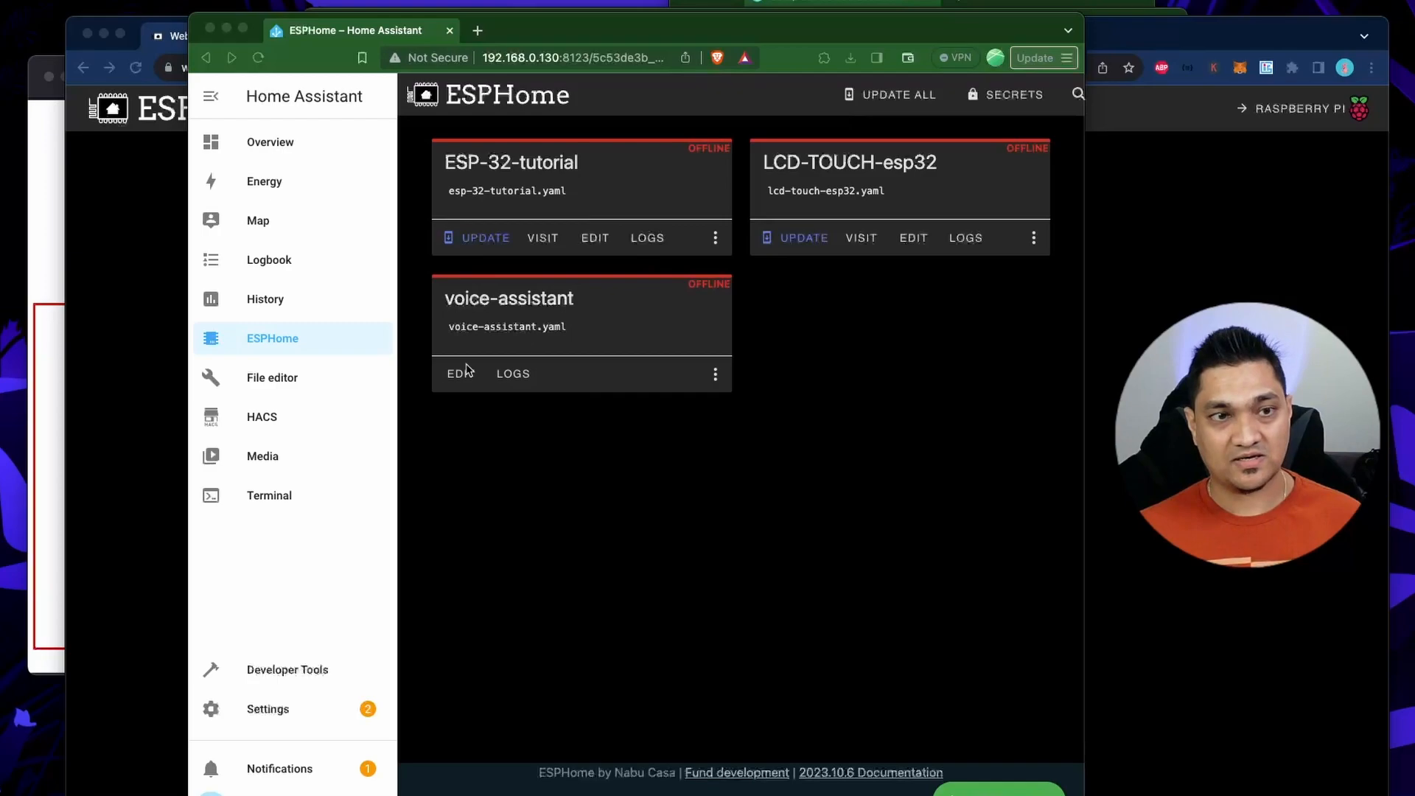
Open voice-assistant.yaml, review the speaker and media_player lines of its voice_assistant section, and close the file.
{"action": "left_click", "coordinate": [467, 379]}
{"action": "left_click", "coordinate": [467, 379]}
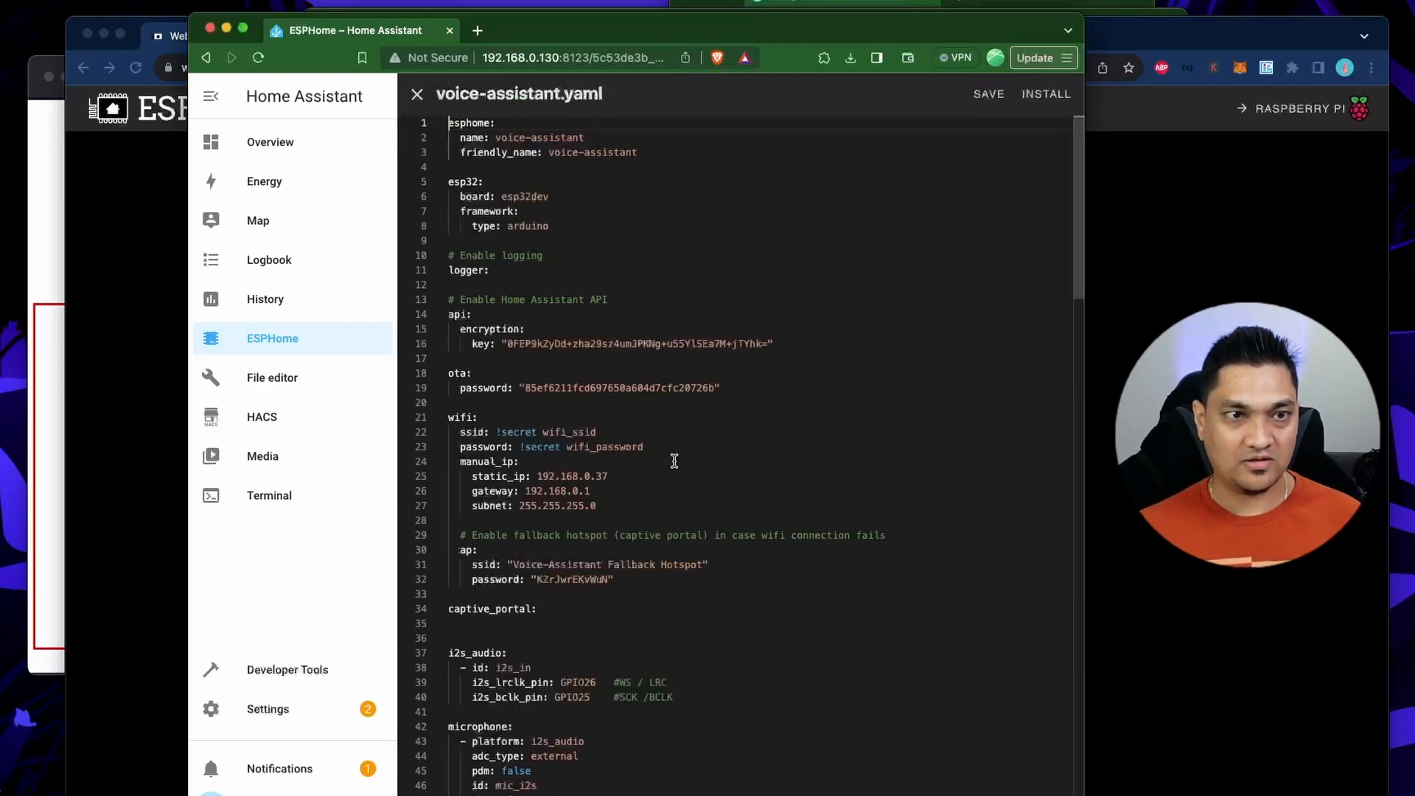
{"action": "scroll", "coordinate": [714, 526], "scroll_direction": "down", "scroll_amount": 15}
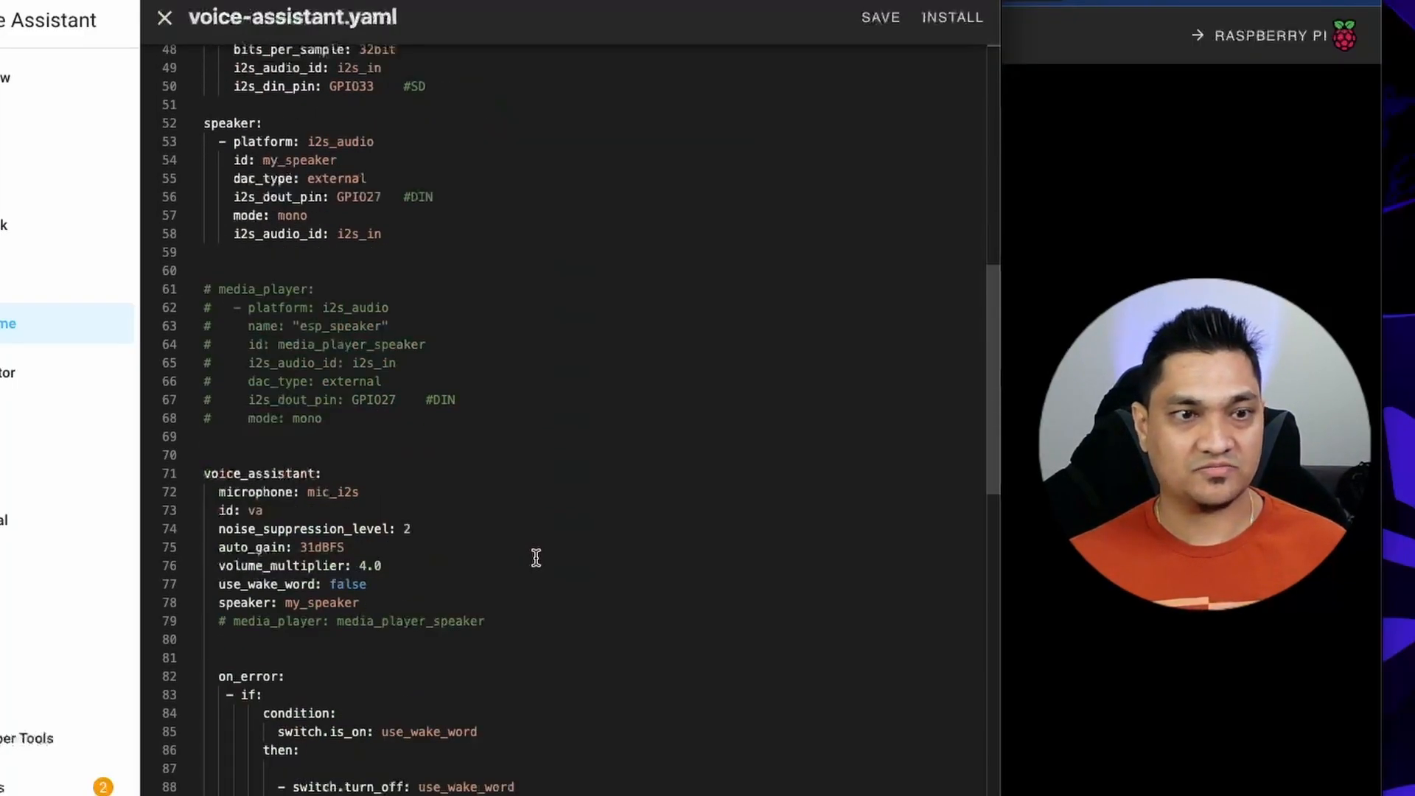
{"action": "scroll", "coordinate": [535, 558], "scroll_direction": "down", "scroll_amount": 5}
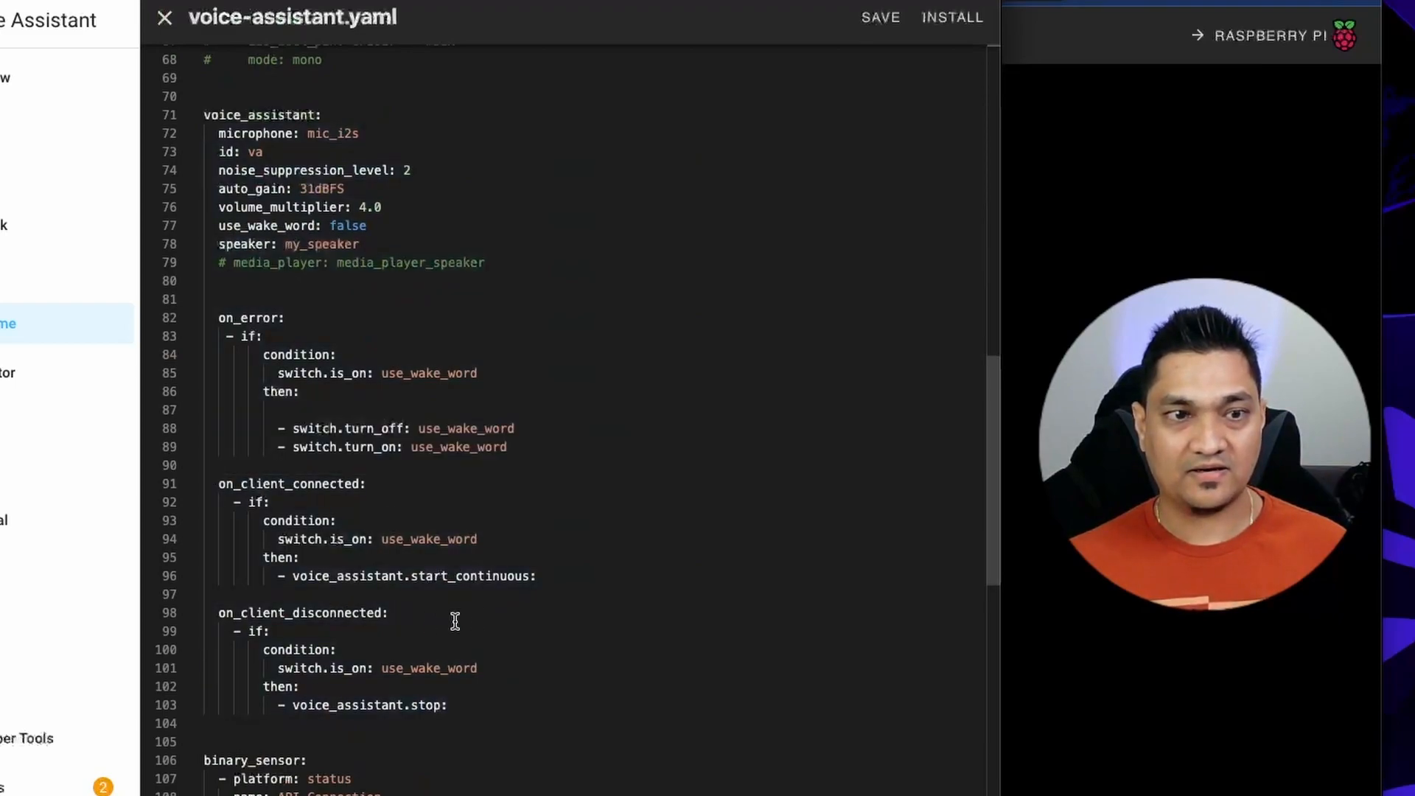
{"action": "left_click", "coordinate": [165, 17]}
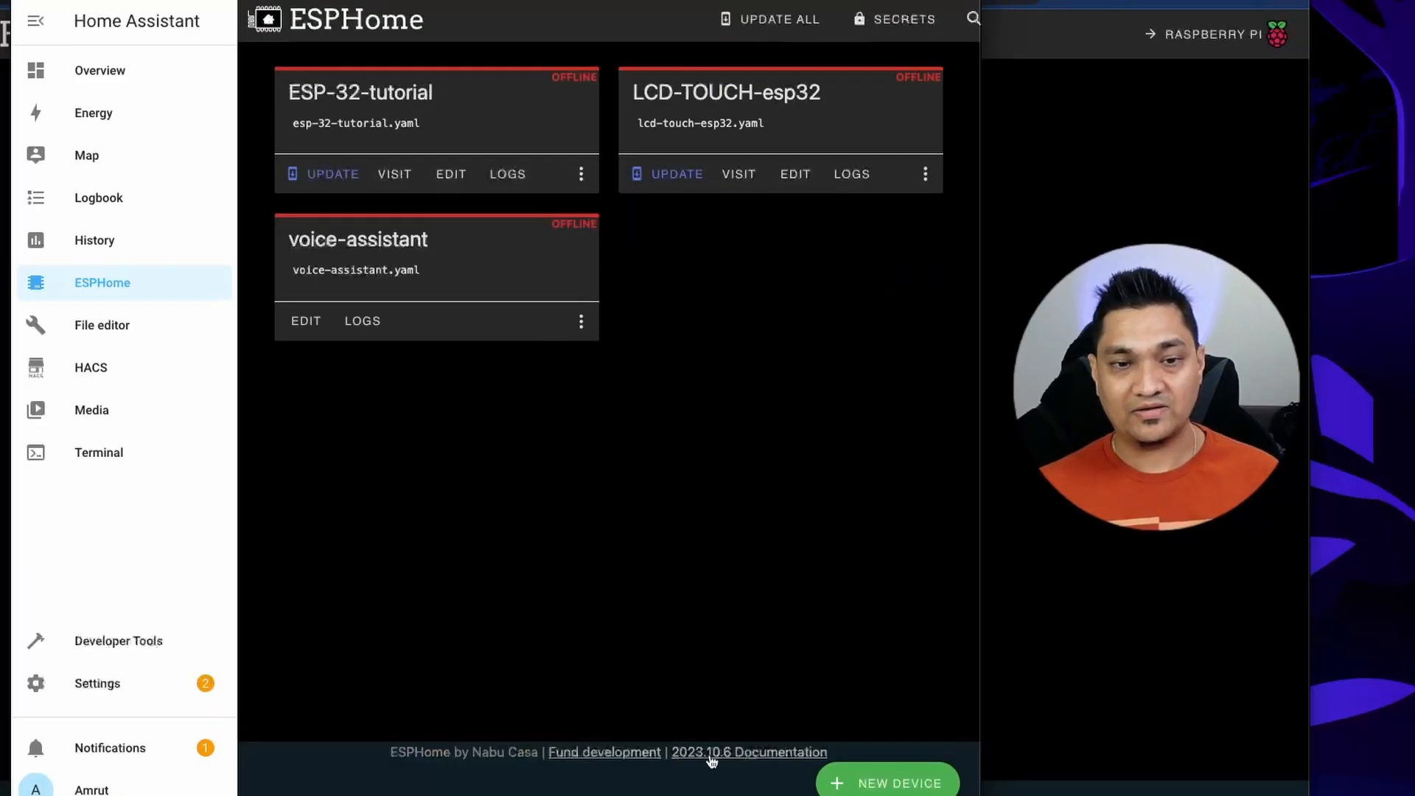